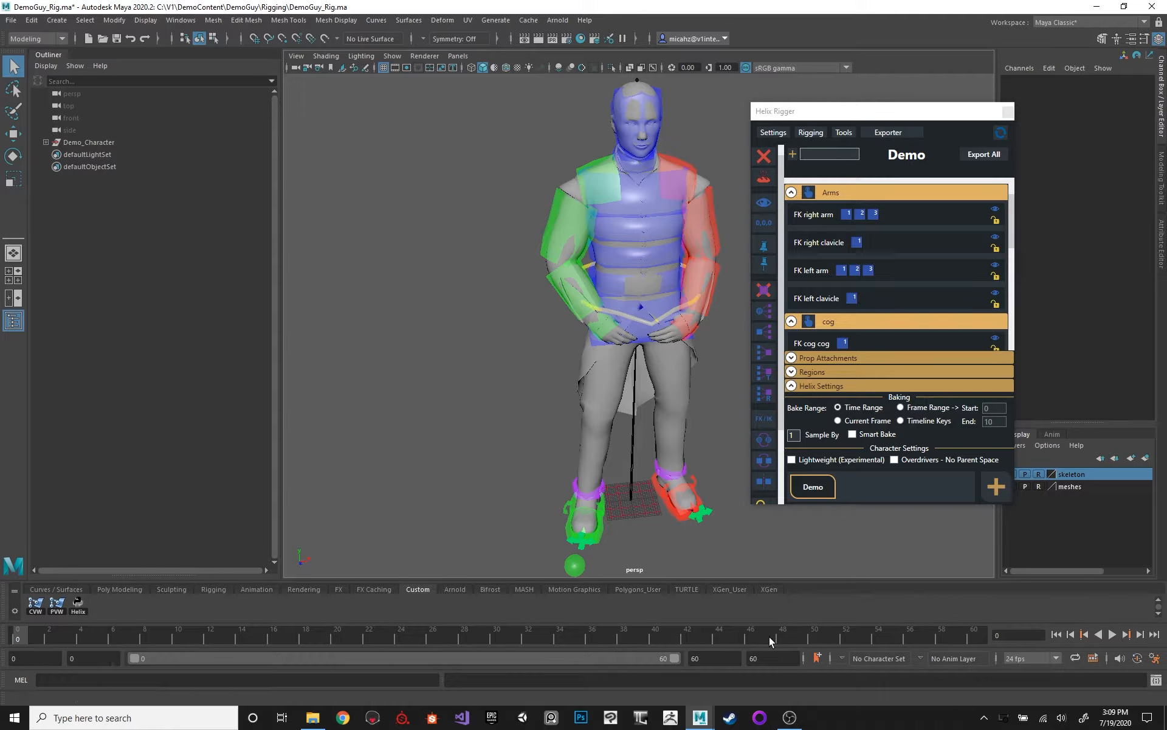
Step: Switch the character's right arm from FK to IK control
{"action": "left_click", "coordinate": [556, 234]}
{"action": "right_click_drag", "start_coordinate": [474, 178], "coordinate": [476, 273]}
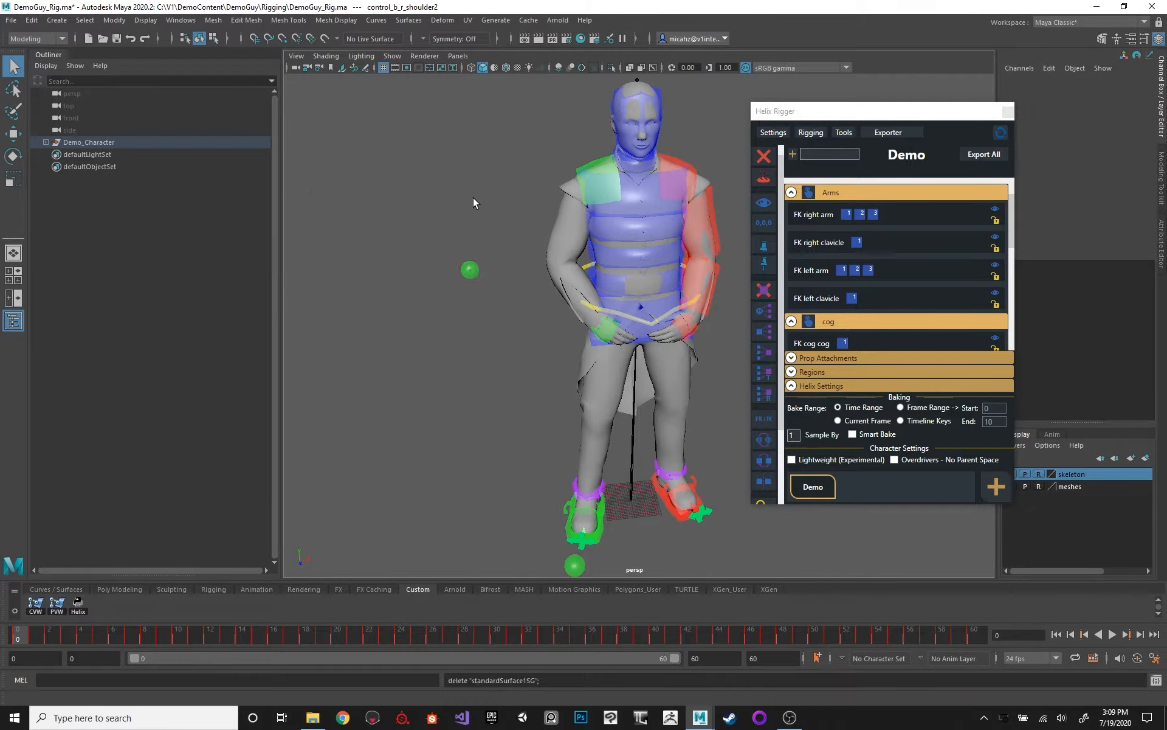
Step: Create a polygon cube and set its width, height and depth to 25
{"action": "key", "text": "space"}
{"action": "left_click_drag", "start_coordinate": [381, 152], "coordinate": [577, 211]}
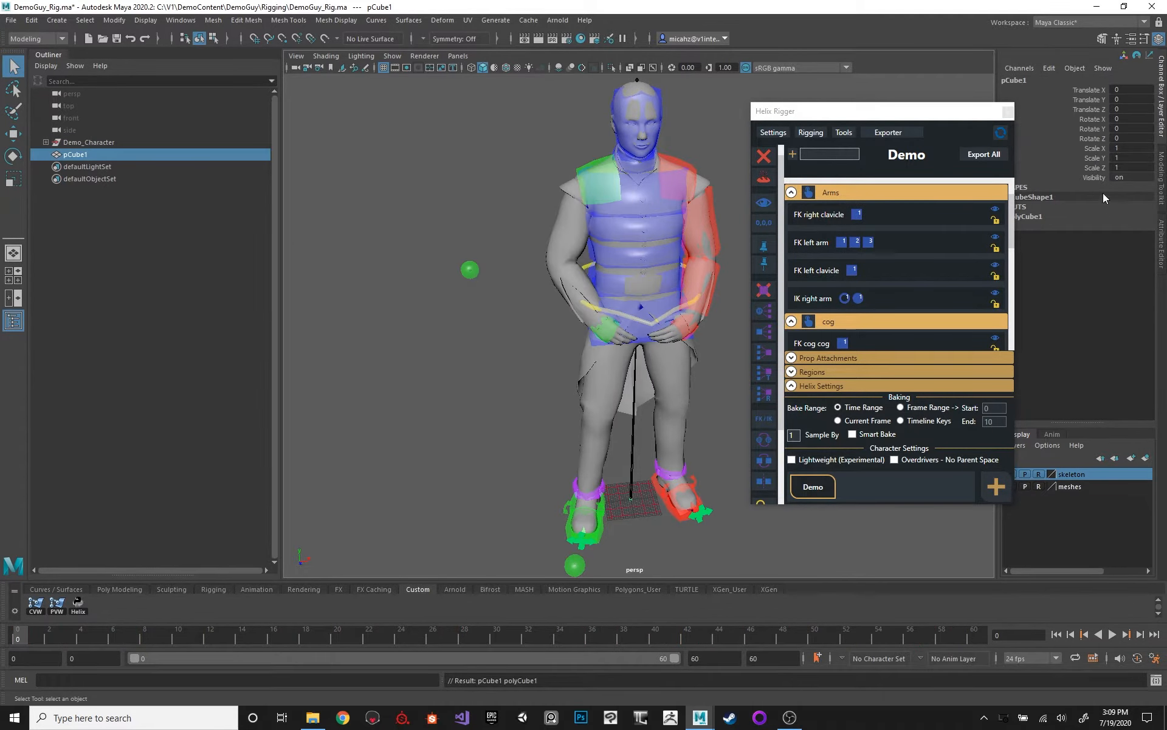
{"action": "left_click_drag", "start_coordinate": [933, 114], "coordinate": [903, 118]}
{"action": "left_click", "coordinate": [1024, 216]}
{"action": "left_click_drag", "start_coordinate": [1122, 225], "coordinate": [1130, 246]}
{"action": "type", "text": "25"}
{"action": "key", "text": "Return"}
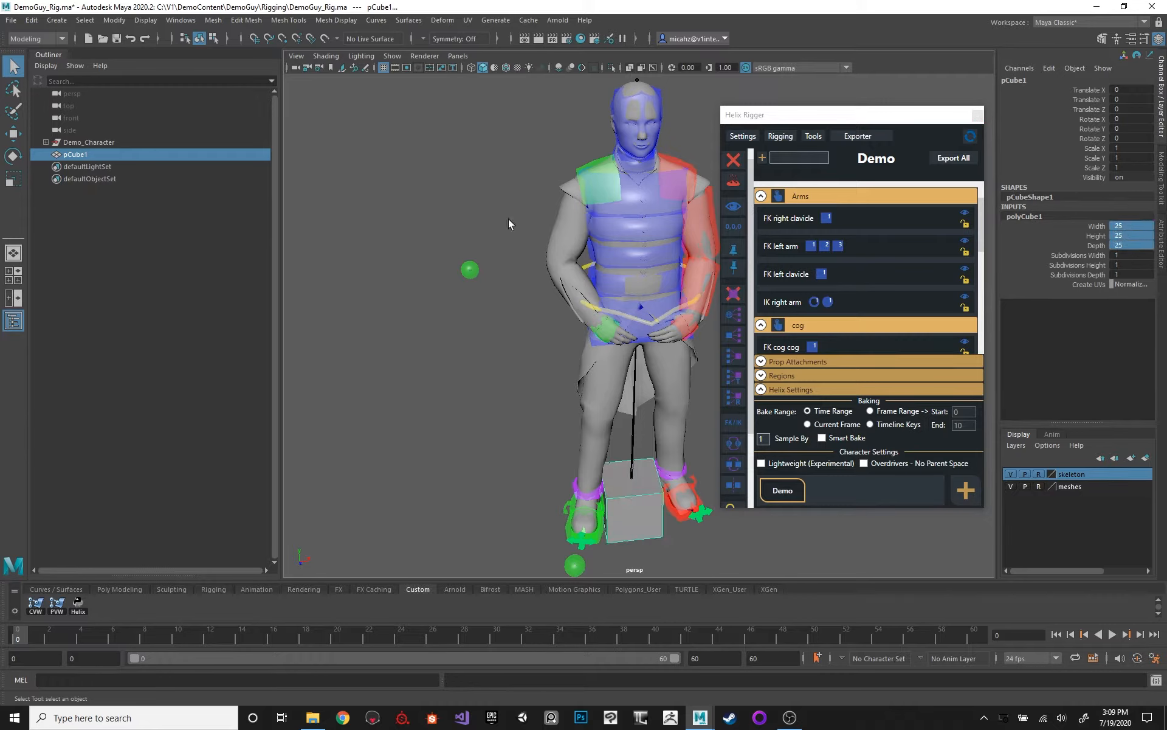
Step: Move the cube beside the character's right hand, to about X -44.8, Y 99.6, Z 16.7
{"action": "middle_click_drag", "start_coordinate": [543, 194], "coordinate": [508, 191], "text": "alt"}
{"action": "scroll", "coordinate": [508, 191], "scroll_direction": "down", "scroll_amount": 4}
{"action": "key", "text": "w"}
{"action": "left_click_drag", "start_coordinate": [651, 419], "coordinate": [645, 298]}
{"action": "left_click_drag", "start_coordinate": [674, 367], "coordinate": [709, 378]}
{"action": "left_click_drag", "start_coordinate": [660, 249], "coordinate": [562, 252], "text": "alt"}
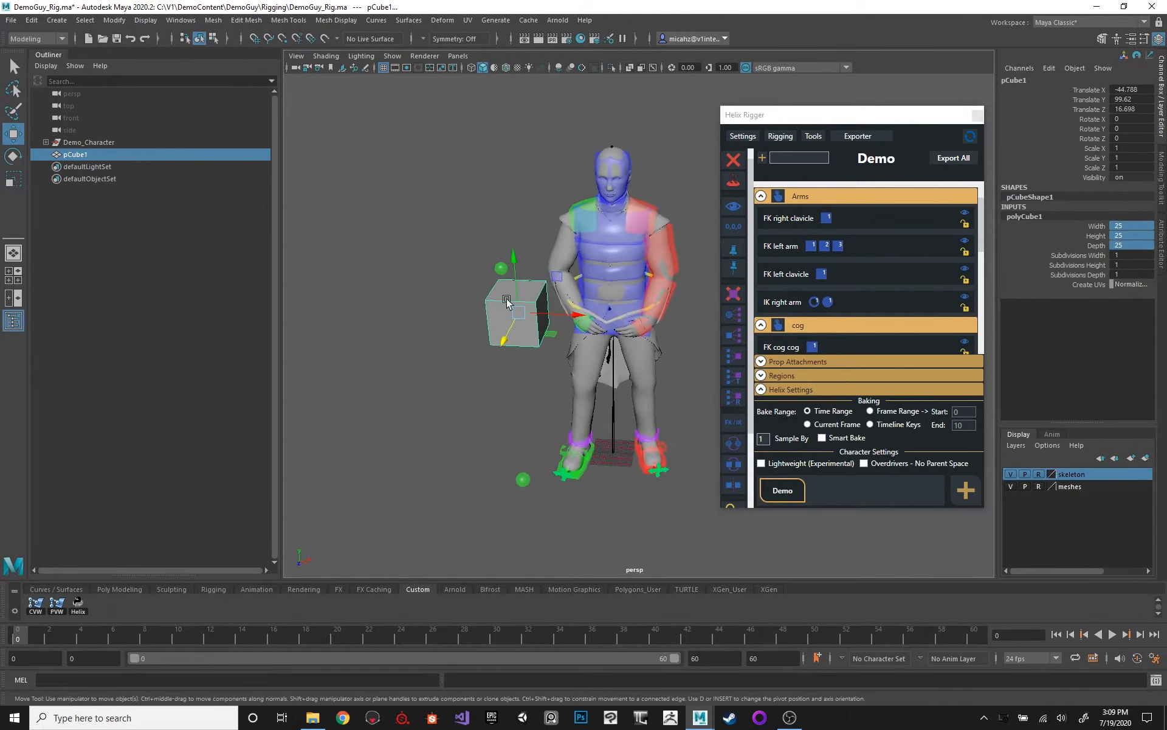
Step: Key the cube at frames 0 and 60, key it lowered to about Y 80.6 at frame 30, and preview the motion
{"action": "key", "text": "s"}
{"action": "left_click_drag", "start_coordinate": [415, 637], "coordinate": [497, 638]}
{"action": "key", "text": "s"}
{"action": "key", "text": "s"}
{"action": "left_click_drag", "start_coordinate": [522, 234], "coordinate": [521, 262]}
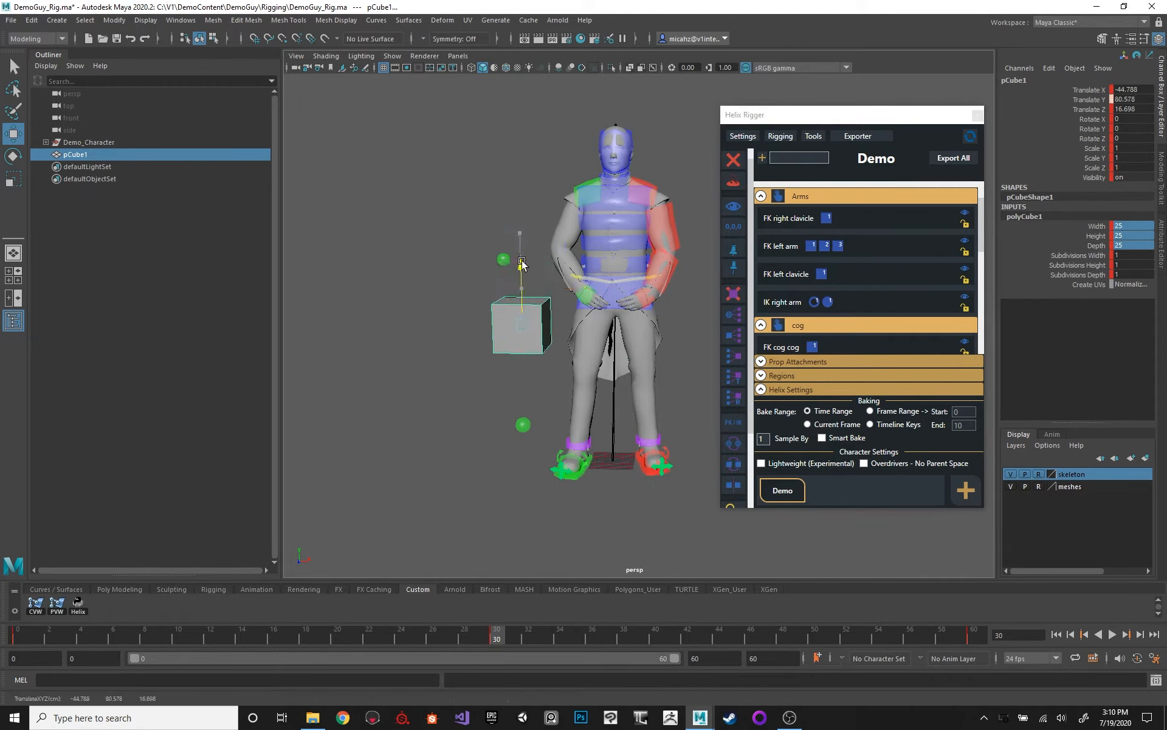
{"action": "key", "text": "s"}
{"action": "key", "text": "alt+v"}
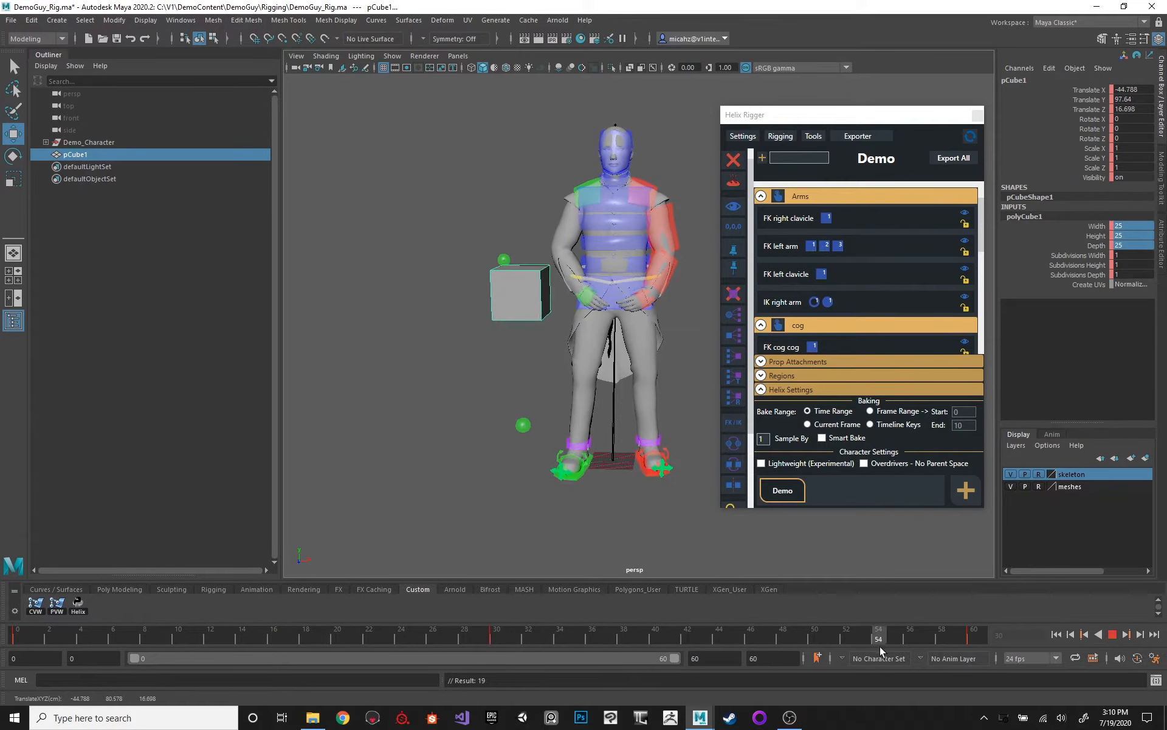
{"action": "left_click_drag", "start_coordinate": [880, 646], "coordinate": [17, 644]}
Step: Delete the right hand IK control's keyframes across the timeline
{"action": "middle_click_drag", "start_coordinate": [562, 359], "coordinate": [575, 364], "text": "alt"}
{"action": "right_click_drag", "start_coordinate": [574, 363], "coordinate": [628, 371], "text": "alt"}
{"action": "key", "text": "q"}
{"action": "left_click", "coordinate": [573, 280]}
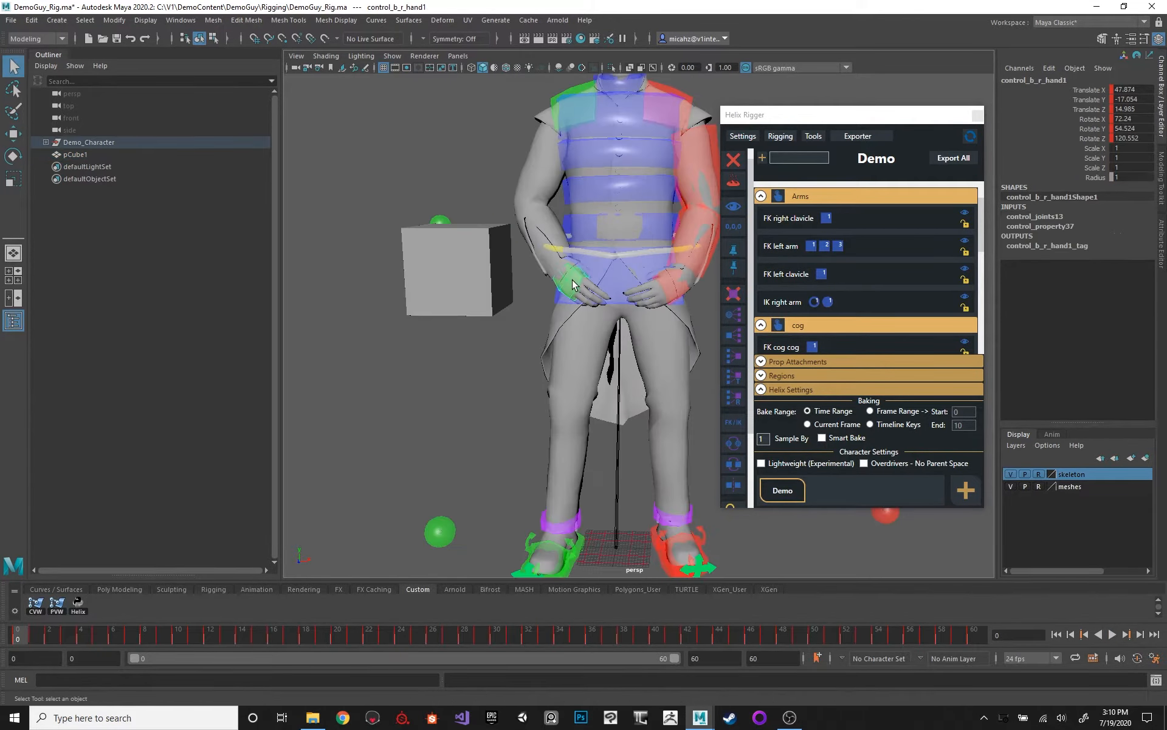
{"action": "middle_click_drag", "start_coordinate": [499, 258], "coordinate": [516, 261], "text": "alt"}
{"action": "right_click_drag", "start_coordinate": [517, 261], "coordinate": [552, 265], "text": "alt"}
{"action": "left_click_drag", "start_coordinate": [455, 204], "coordinate": [464, 248], "text": "alt"}
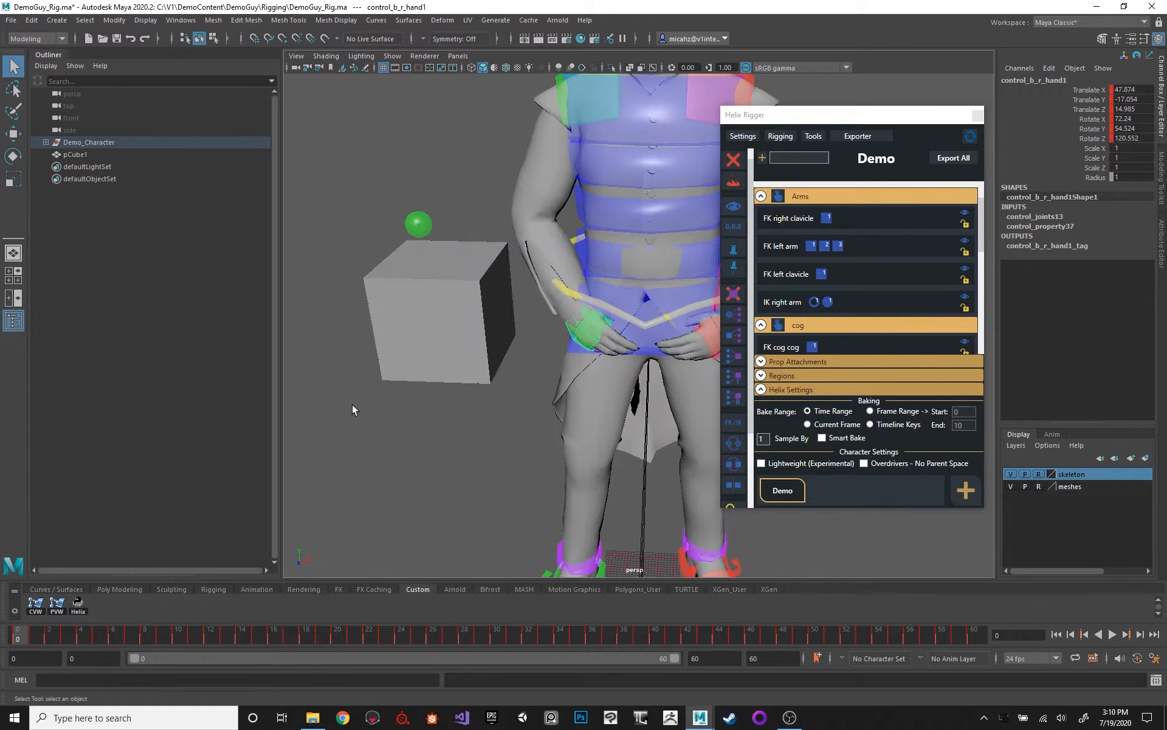
{"action": "left_click_drag", "start_coordinate": [352, 403], "coordinate": [513, 289], "text": "alt"}
{"action": "mouse_move", "coordinate": [27, 641]}
{"action": "left_mouse_down"}
{"action": "mouse_move", "coordinate": [527, 625]}
{"action": "mouse_move", "coordinate": [26, 639]}
{"action": "left_mouse_up"}
{"action": "double_click", "coordinate": [27, 639], "text": "shift"}
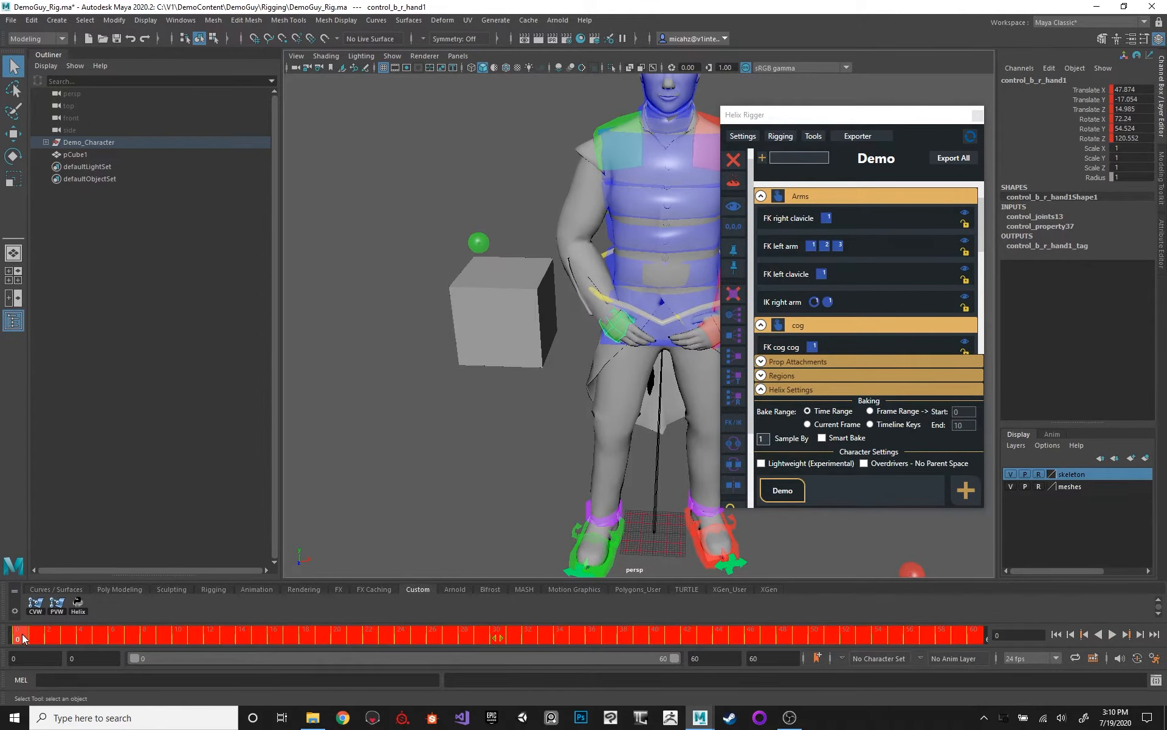
{"action": "right_click", "coordinate": [28, 639]}
{"action": "left_click", "coordinate": [79, 447]}
Step: Move and rotate the right hand IK control so the palm rests on top of the cube
{"action": "key", "text": "w"}
{"action": "left_click_drag", "start_coordinate": [600, 300], "coordinate": [538, 246]}
{"action": "key", "text": "e"}
{"action": "left_click_drag", "start_coordinate": [543, 193], "coordinate": [435, 234]}
{"action": "key", "text": "w"}
{"action": "left_click_drag", "start_coordinate": [473, 159], "coordinate": [570, 280]}
{"action": "key", "text": "e"}
{"action": "key", "text": "w"}
{"action": "left_click", "coordinate": [493, 244]}
{"action": "left_click_drag", "start_coordinate": [493, 243], "coordinate": [508, 219], "text": "alt"}
{"action": "left_click", "coordinate": [541, 289]}
{"action": "scroll", "coordinate": [459, 280], "scroll_direction": "up", "scroll_amount": 2}
{"action": "key", "text": "q"}
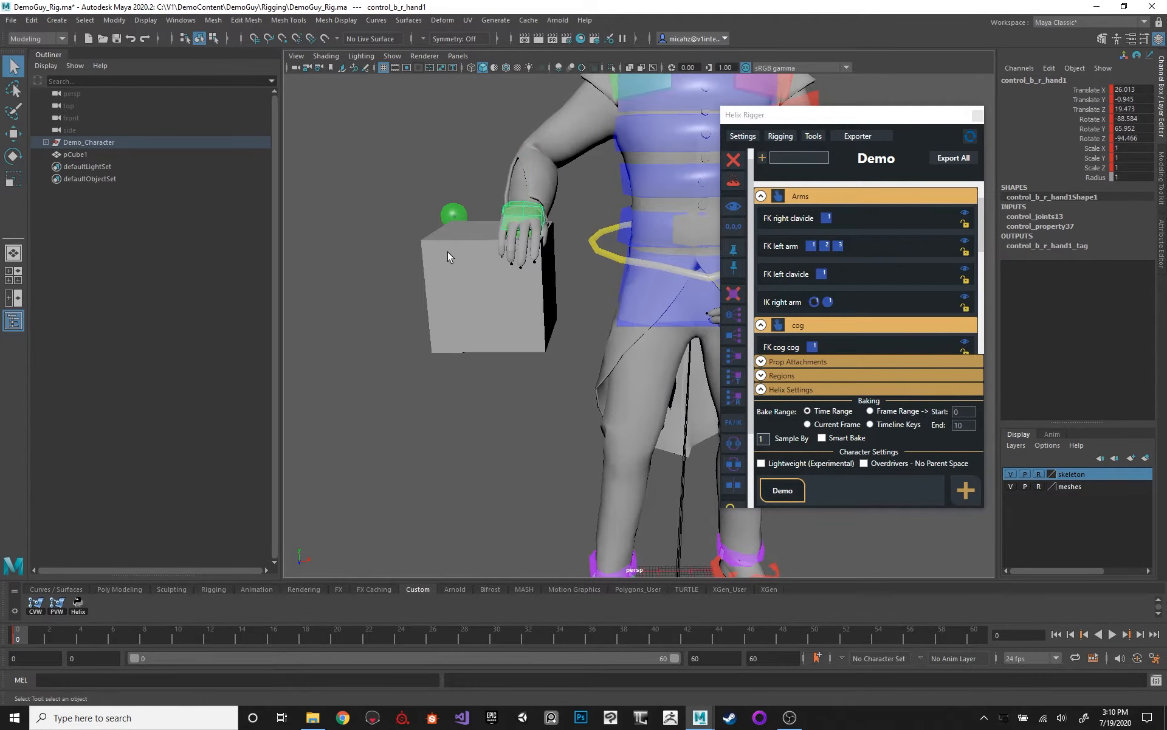
Step: Select the cube together with the right hand IK control
{"action": "left_click", "coordinate": [448, 252]}
{"action": "left_click_drag", "start_coordinate": [469, 266], "coordinate": [411, 258], "text": "alt"}
{"action": "left_click", "coordinate": [449, 219]}
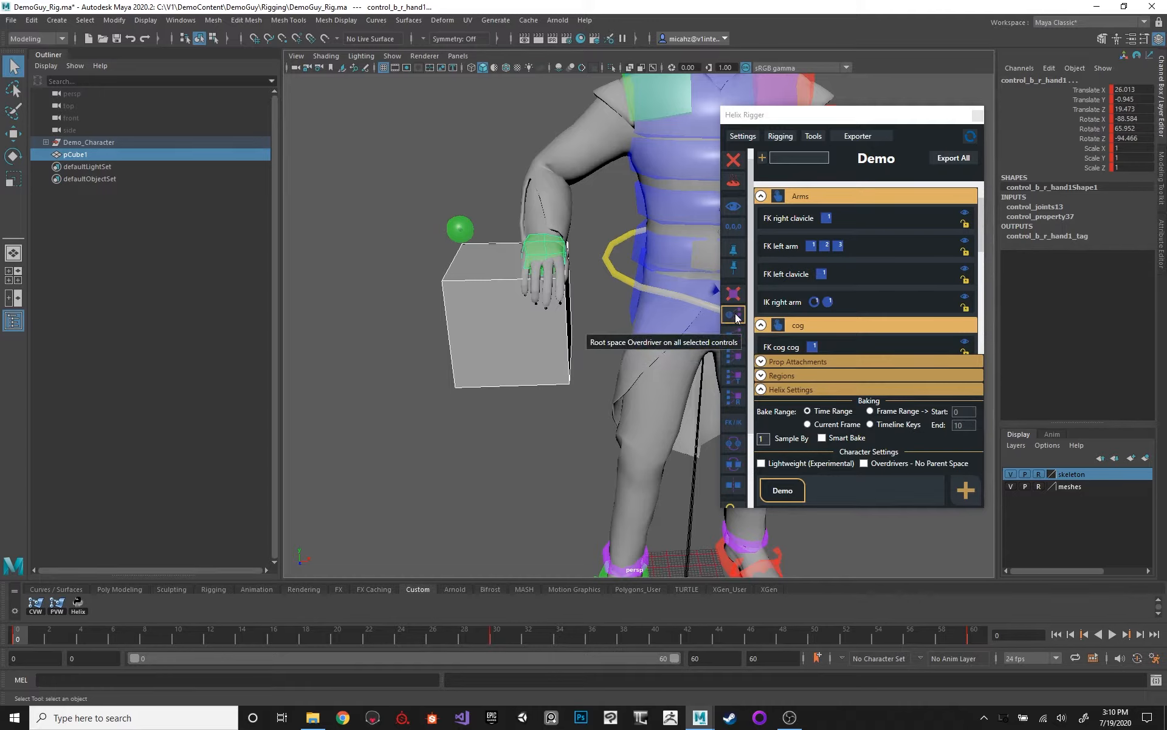
Step: Select the right hand IK, right arm pole vector and right clavicle controls together
{"action": "left_click", "coordinate": [540, 242]}
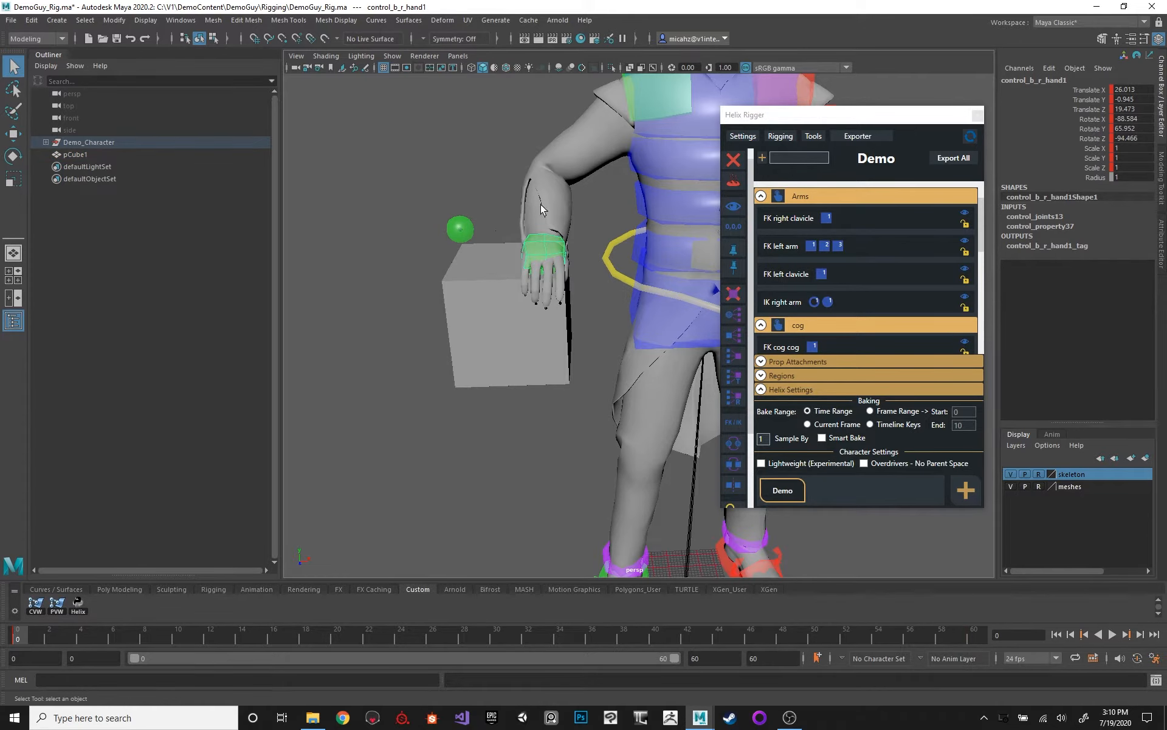
{"action": "left_click", "coordinate": [465, 227]}
{"action": "left_click", "coordinate": [568, 243]}
{"action": "left_click", "coordinate": [562, 244]}
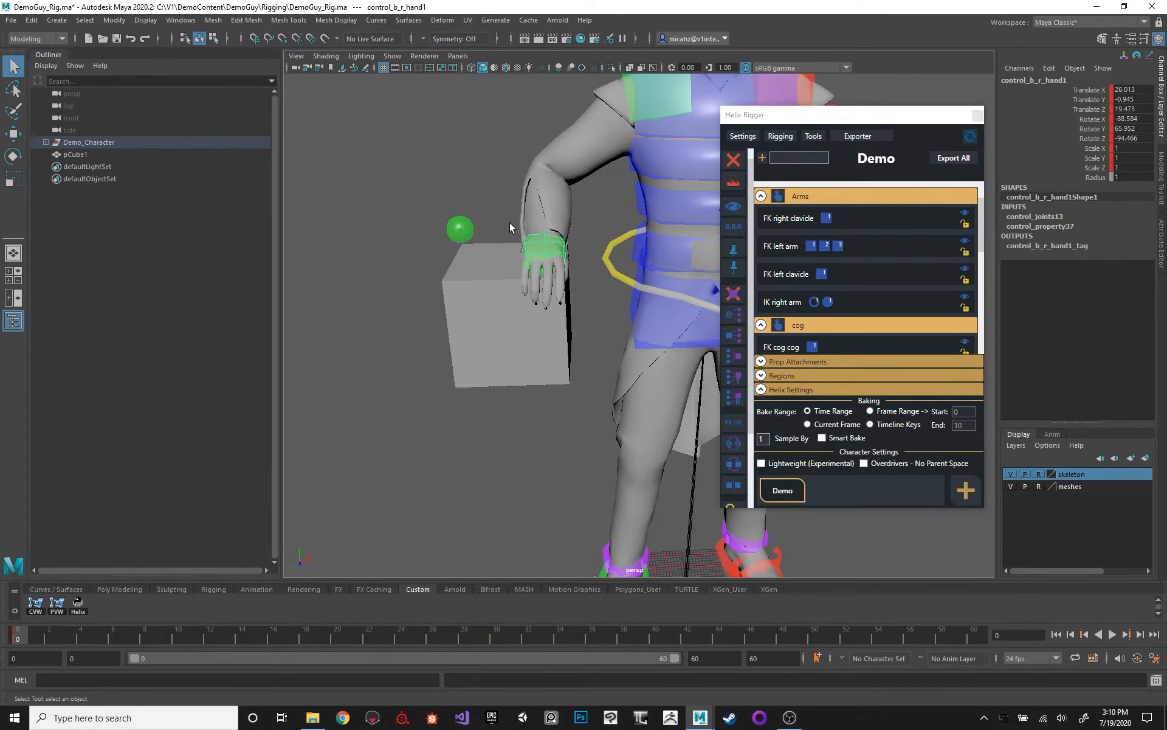
{"action": "left_click", "coordinate": [458, 228]}
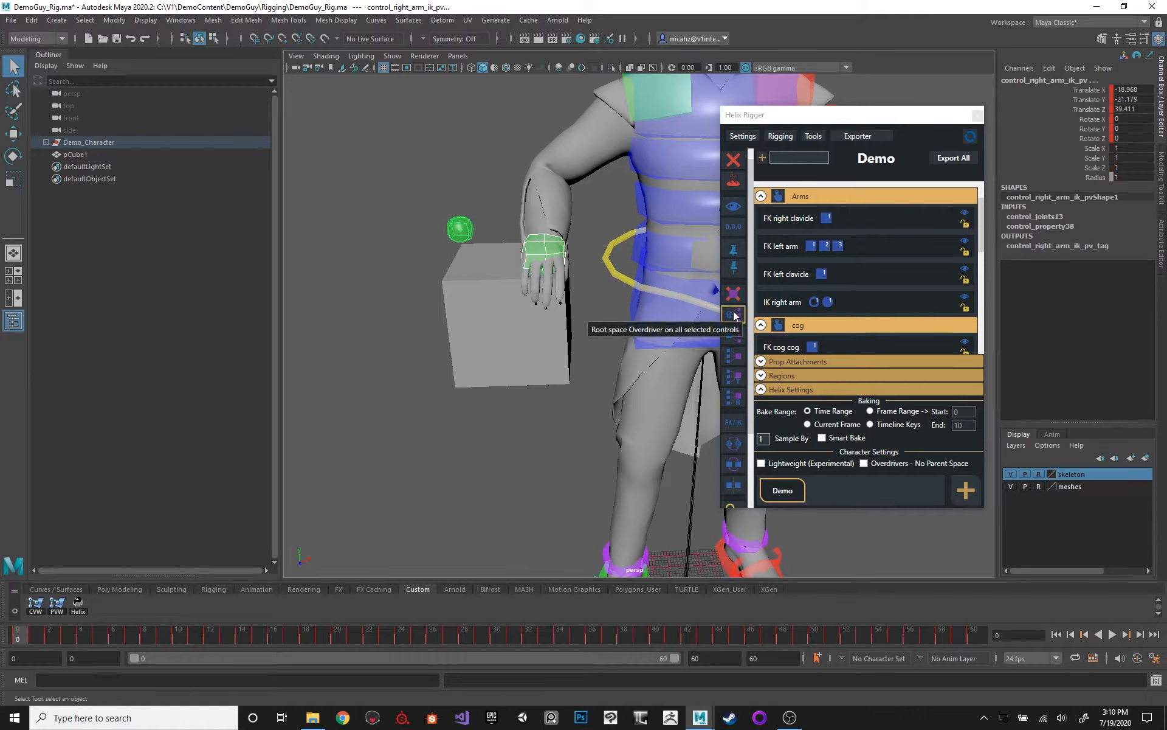
{"action": "left_click_drag", "start_coordinate": [558, 237], "coordinate": [594, 117], "text": "alt"}
{"action": "left_click", "coordinate": [613, 89]}
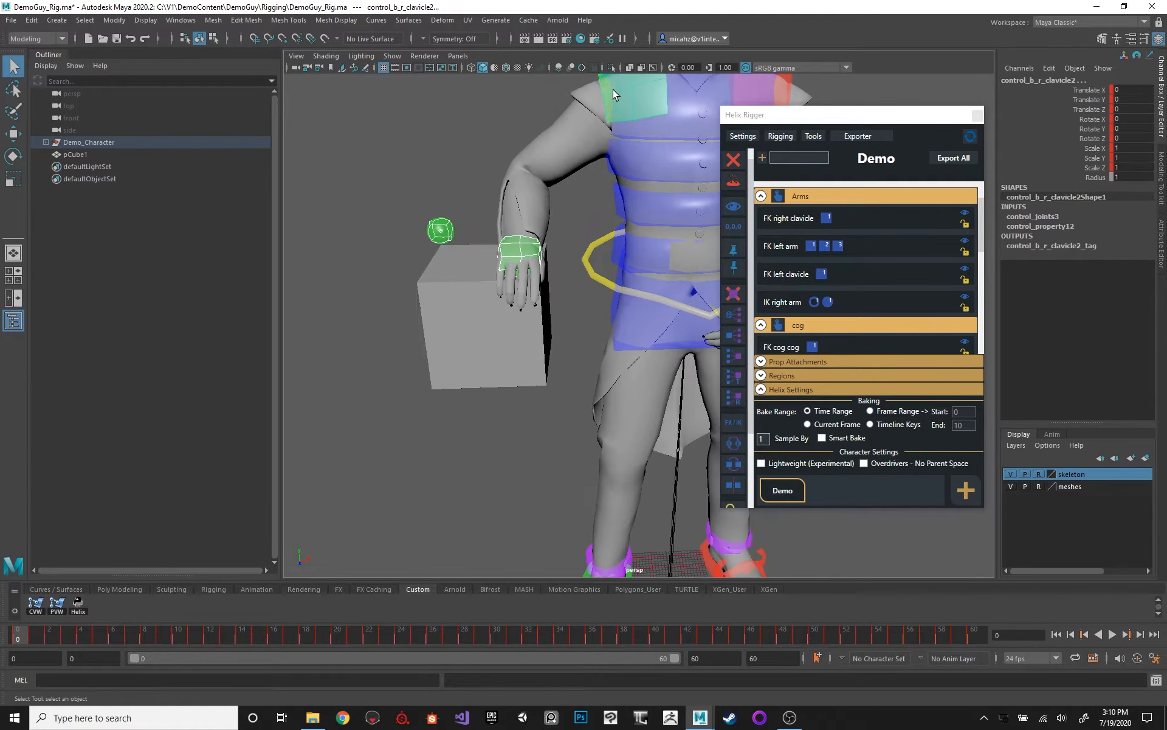
{"action": "left_click_drag", "start_coordinate": [583, 262], "coordinate": [567, 313], "text": "alt"}
{"action": "right_click_drag", "start_coordinate": [568, 314], "coordinate": [473, 209], "text": "alt"}
{"action": "middle_click_drag", "start_coordinate": [483, 216], "coordinate": [497, 183], "text": "alt"}
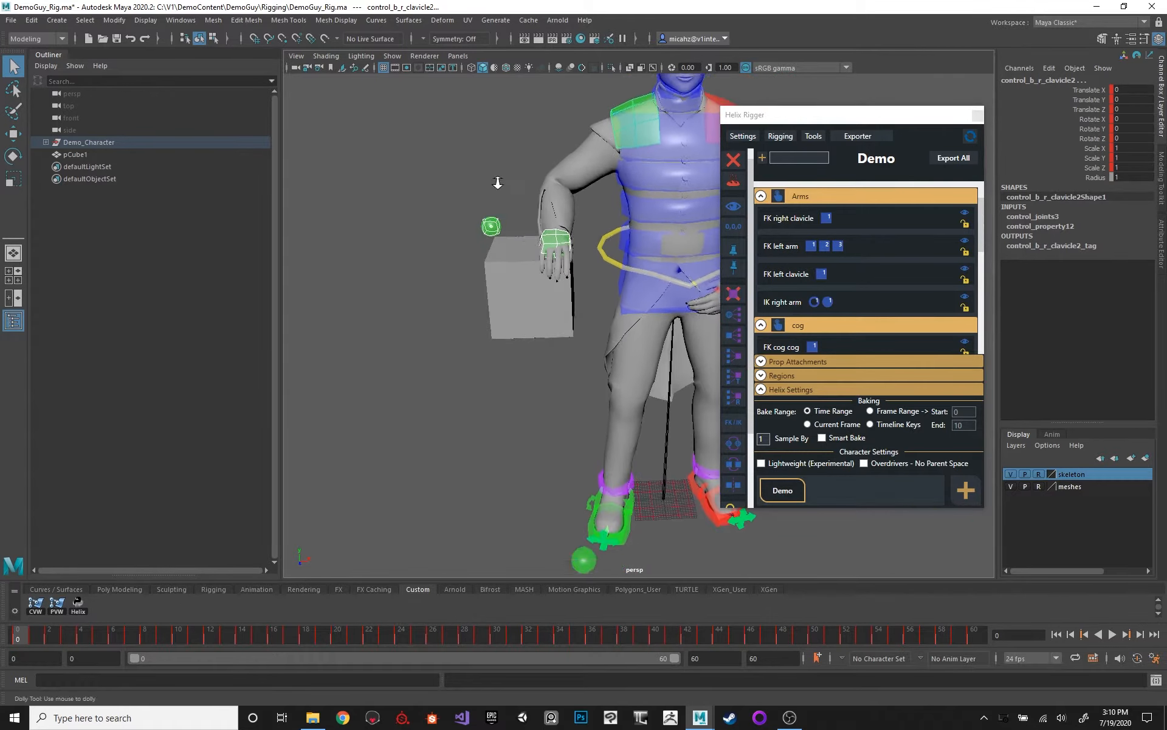
{"action": "right_click_drag", "start_coordinate": [498, 182], "coordinate": [527, 243], "text": "alt"}
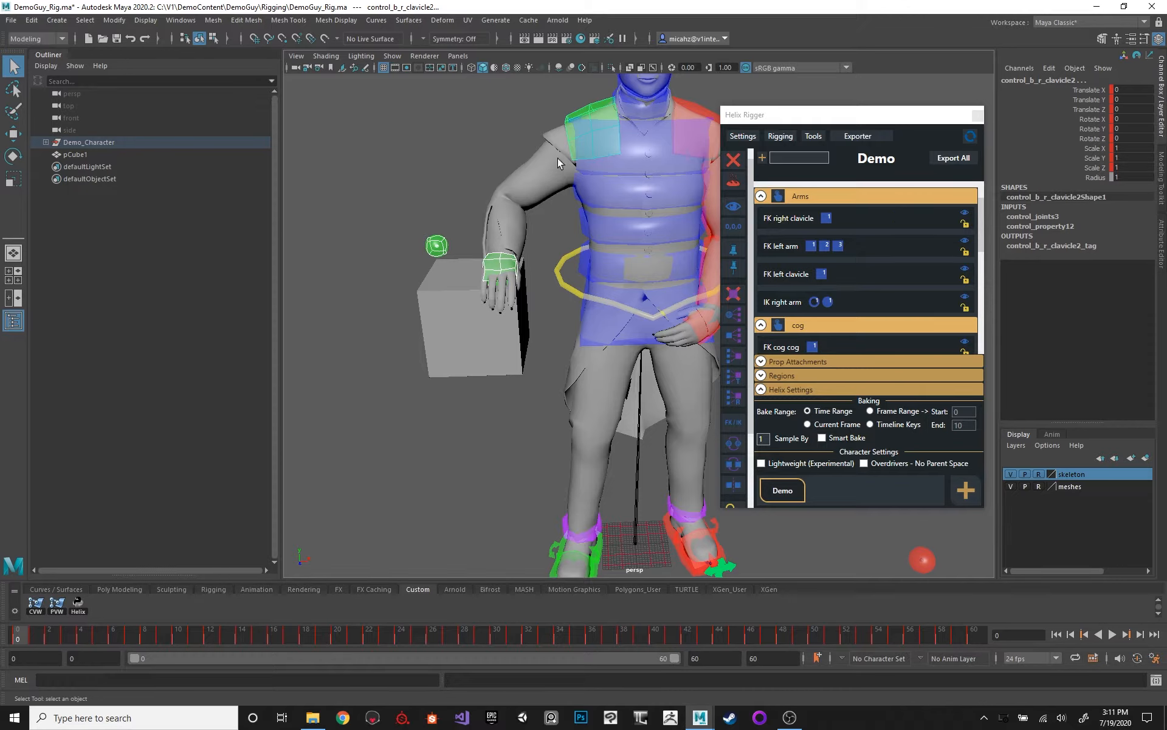
{"action": "middle_click_drag", "start_coordinate": [425, 226], "coordinate": [444, 223], "text": "alt"}
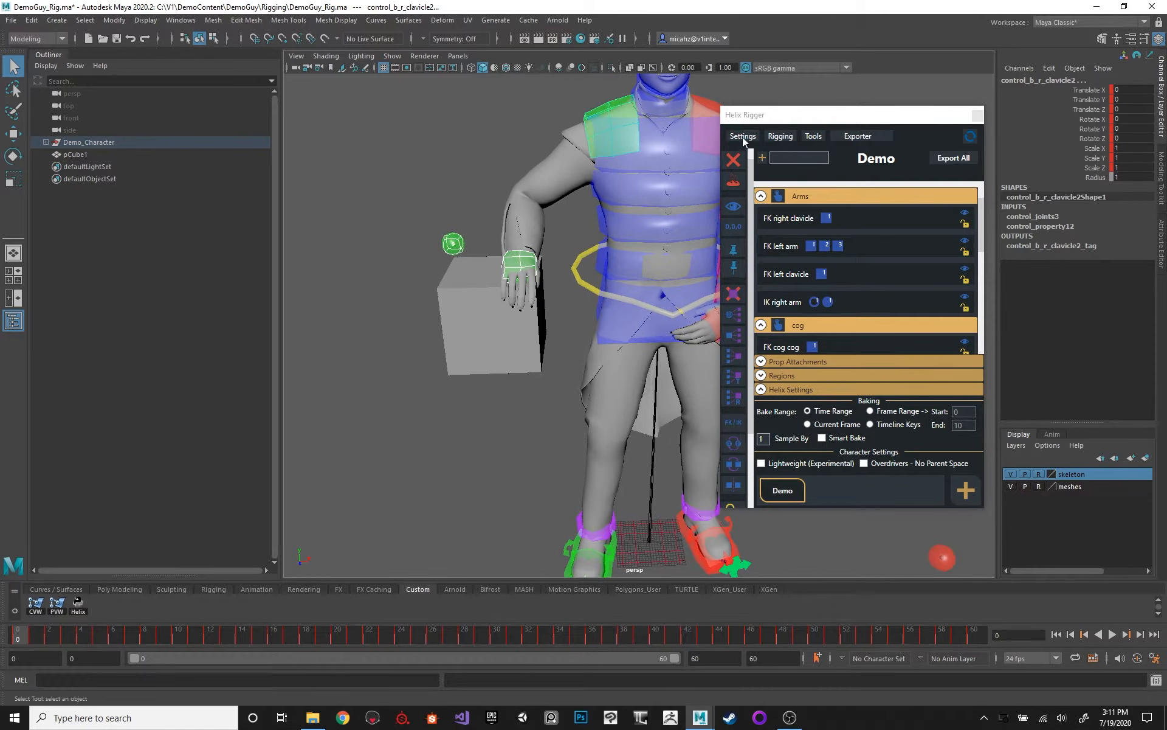
{"action": "left_click_drag", "start_coordinate": [522, 178], "coordinate": [501, 189], "text": "alt"}
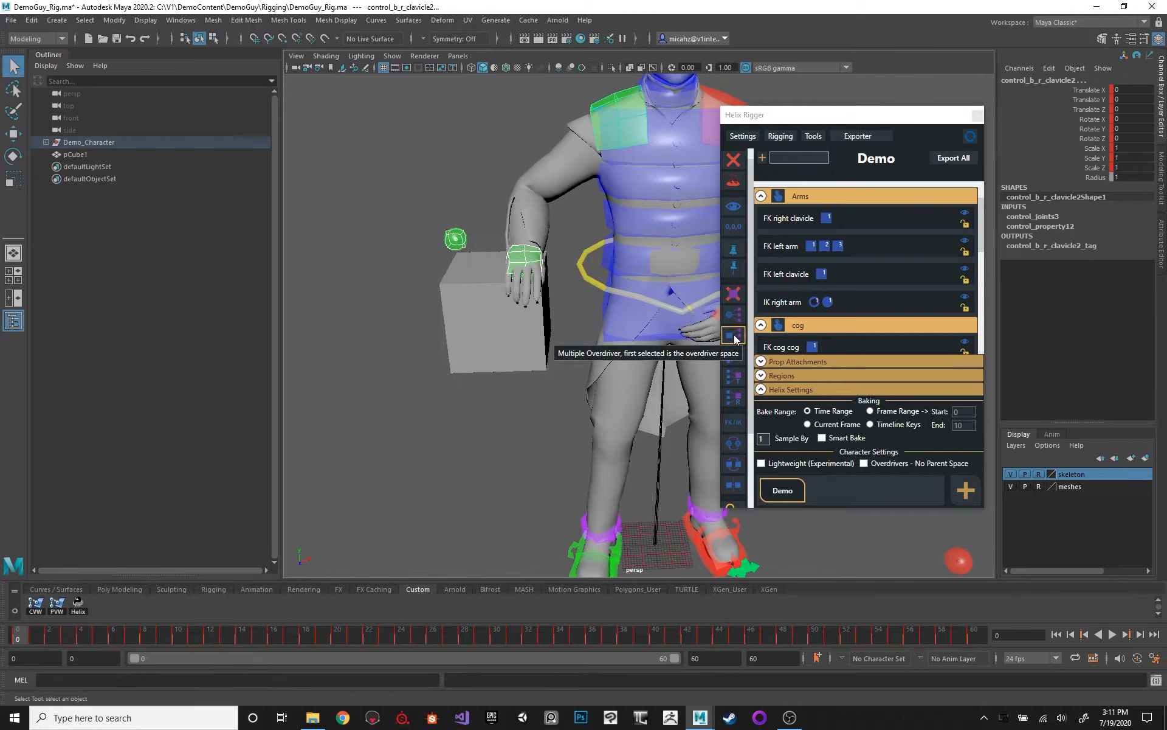
Step: Select the cube first, followed by the right hand IK, right arm pole vector and right clavicle controls
{"action": "left_click", "coordinate": [479, 300]}
{"action": "left_click_drag", "start_coordinate": [479, 300], "coordinate": [499, 275], "text": "alt"}
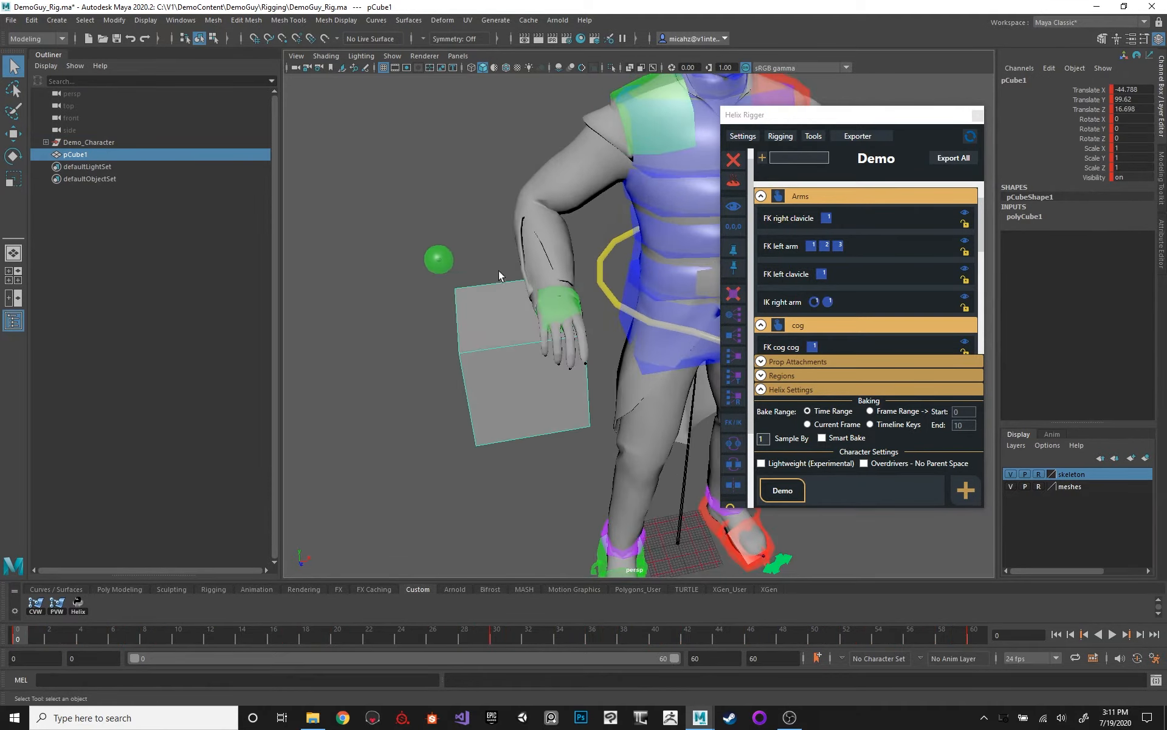
{"action": "left_click", "coordinate": [574, 292], "text": "shift"}
{"action": "left_click", "coordinate": [439, 260], "text": "shift"}
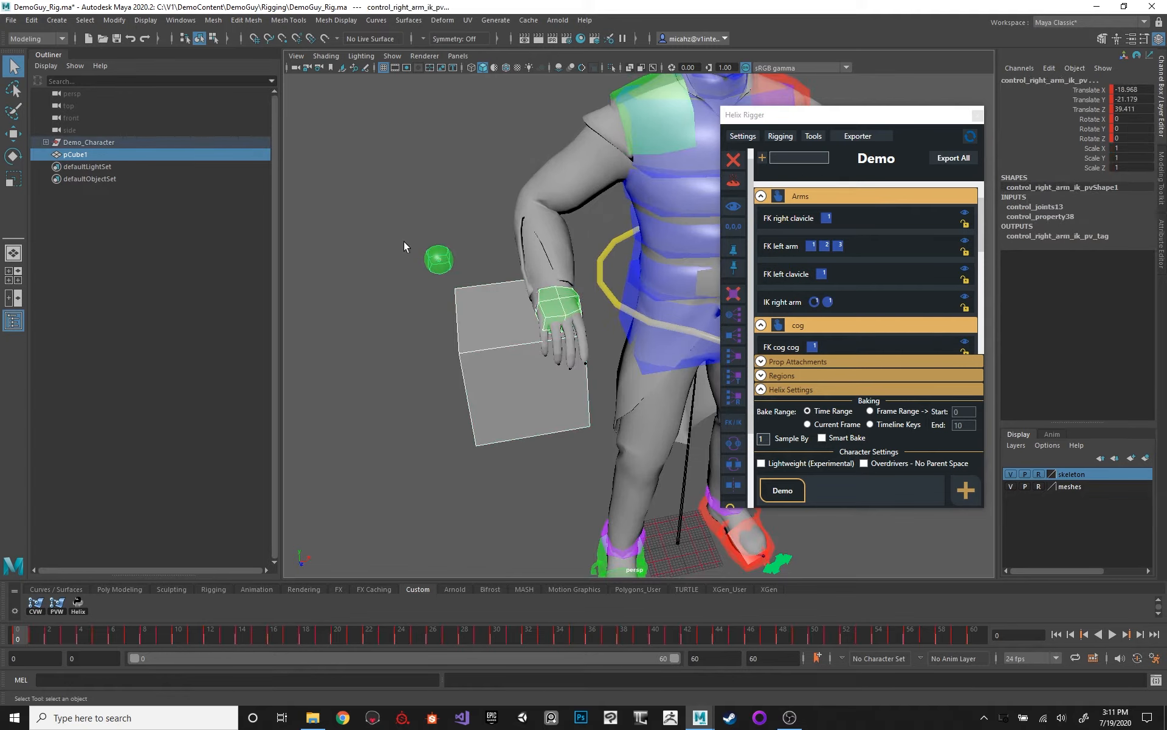
{"action": "left_click", "coordinate": [638, 88], "text": "shift"}
{"action": "left_click_drag", "start_coordinate": [639, 87], "coordinate": [481, 152], "text": "alt"}
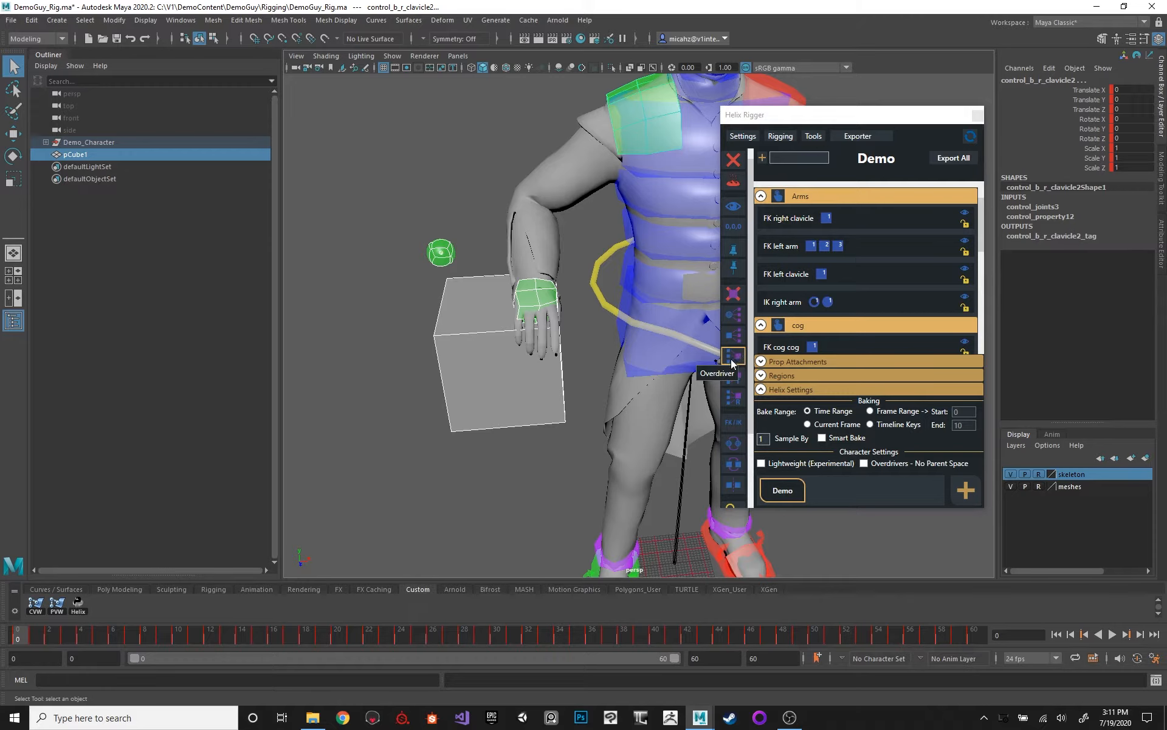
Step: Reduce the selection to the cube and the right hand IK control
{"action": "left_click", "coordinate": [473, 370]}
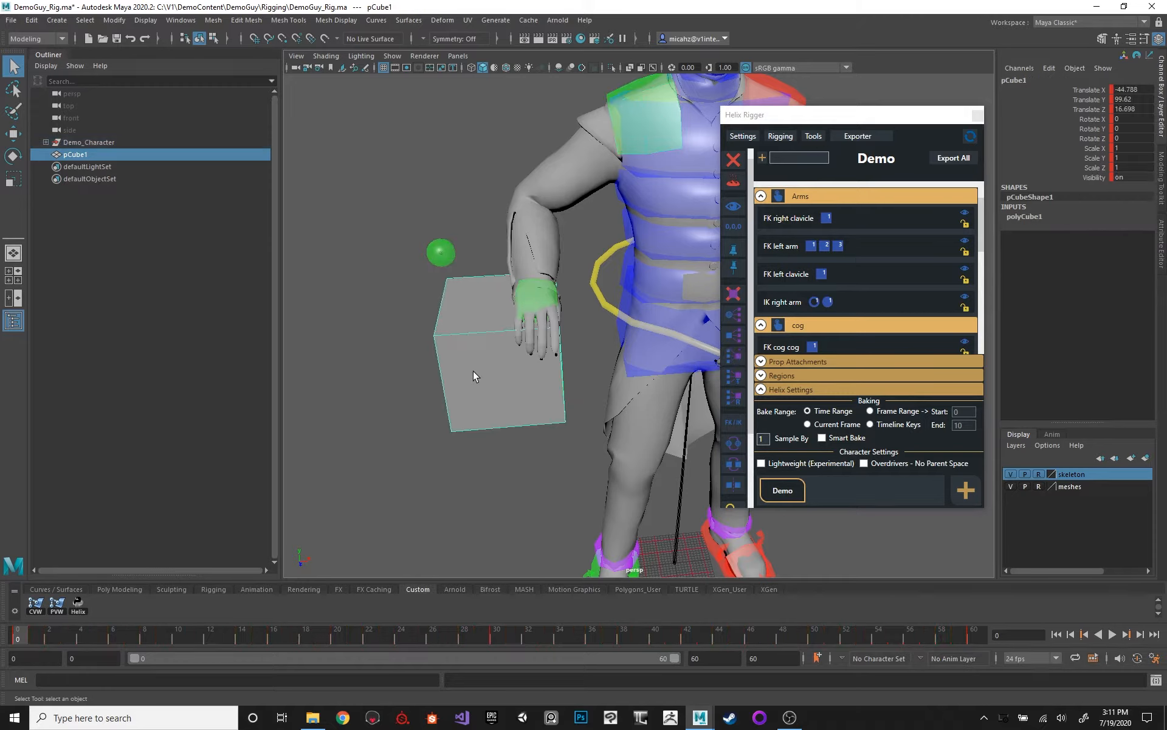
{"action": "left_click", "coordinate": [736, 357]}
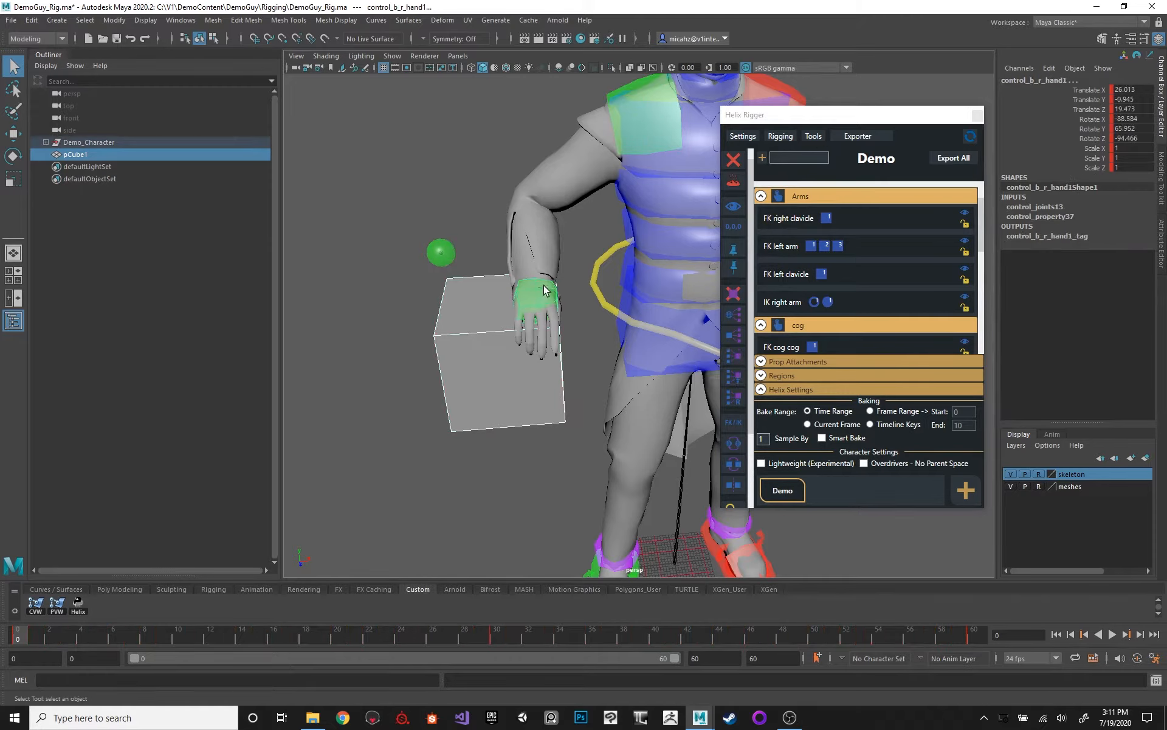
{"action": "right_click_drag", "start_coordinate": [509, 239], "coordinate": [532, 312], "text": "alt"}
Step: Select the cube, left forearm and COG controls, adding the right hand IK control last
{"action": "left_click", "coordinate": [530, 362]}
{"action": "left_click_drag", "start_coordinate": [531, 362], "coordinate": [629, 330], "text": "alt"}
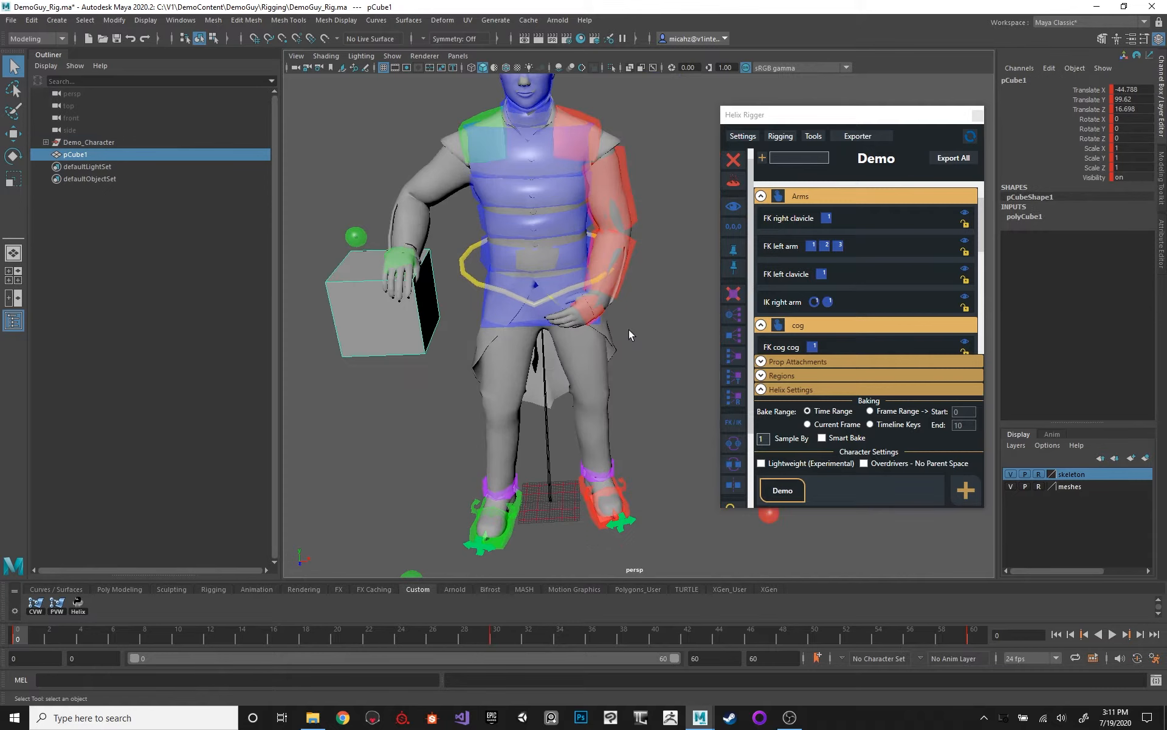
{"action": "left_click", "coordinate": [628, 266]}
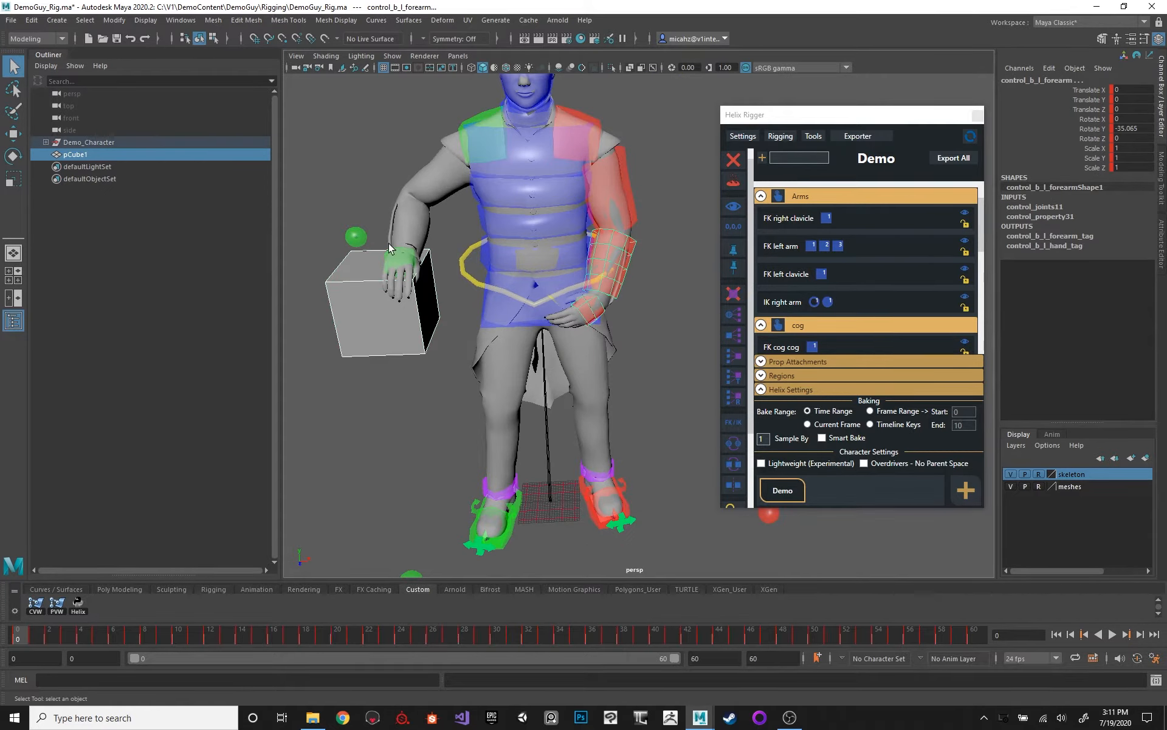
{"action": "left_click", "coordinate": [486, 285], "text": "shift"}
{"action": "middle_click_drag", "start_coordinate": [433, 264], "coordinate": [542, 276], "text": "alt"}
{"action": "scroll", "coordinate": [542, 276], "scroll_direction": "up", "scroll_amount": 2}
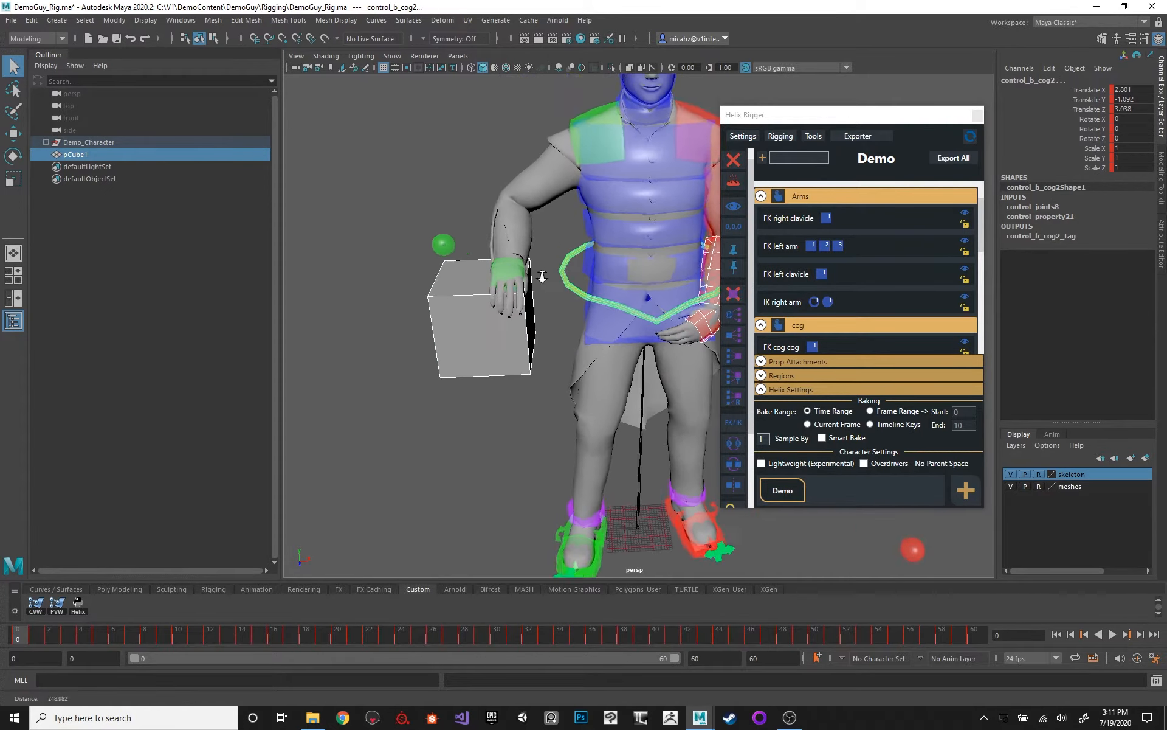
{"action": "left_click_drag", "start_coordinate": [473, 275], "coordinate": [490, 273], "text": "alt"}
{"action": "left_click", "coordinate": [501, 257], "text": "shift"}
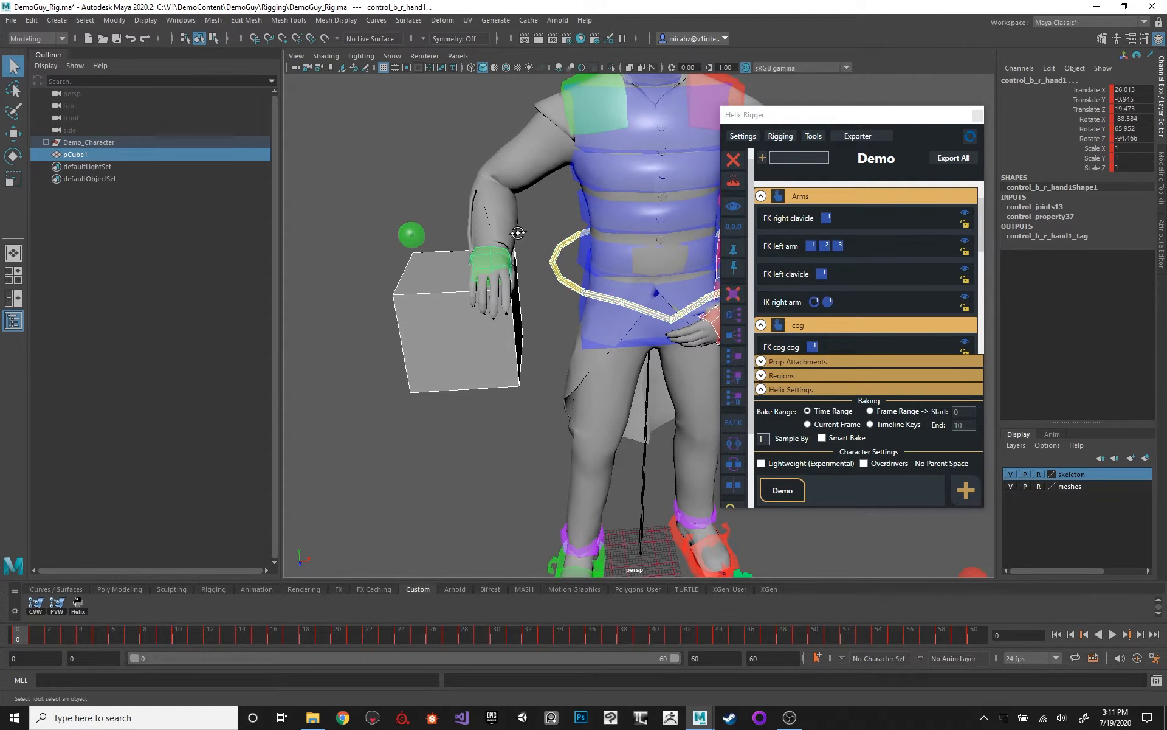
{"action": "left_click_drag", "start_coordinate": [517, 232], "coordinate": [526, 241], "text": "alt"}
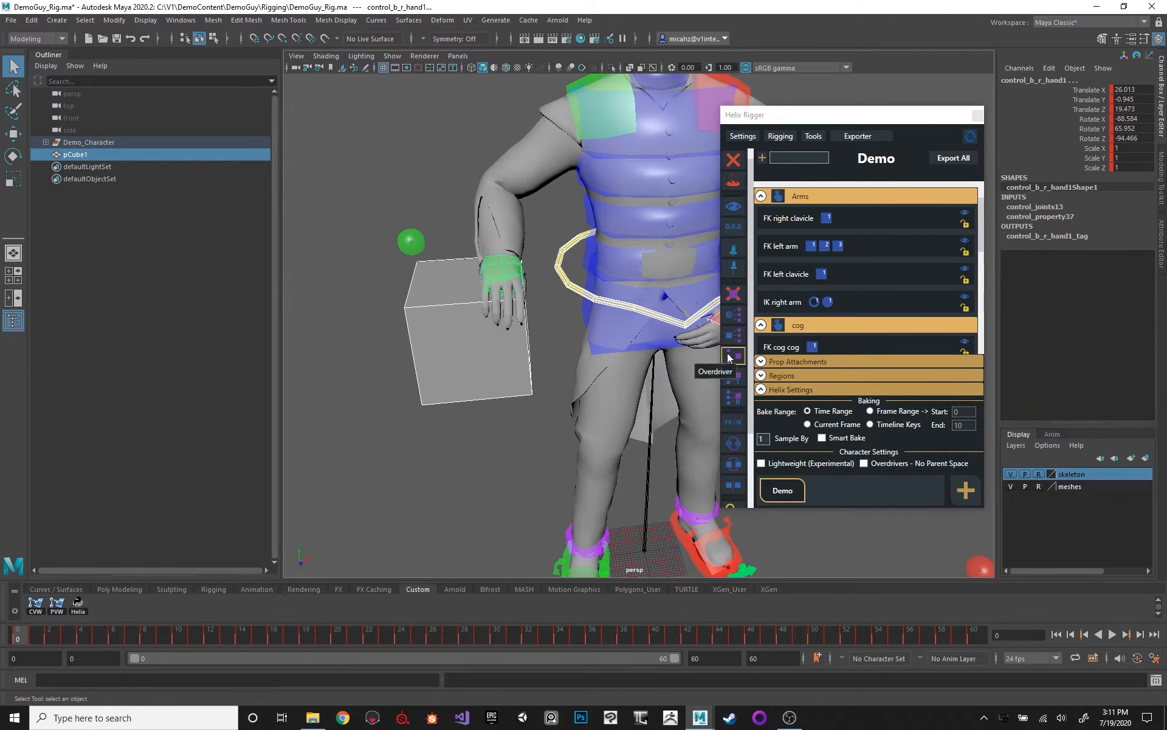
Step: Select the cube alone, and replace that selection with the head control
{"action": "left_click", "coordinate": [471, 331]}
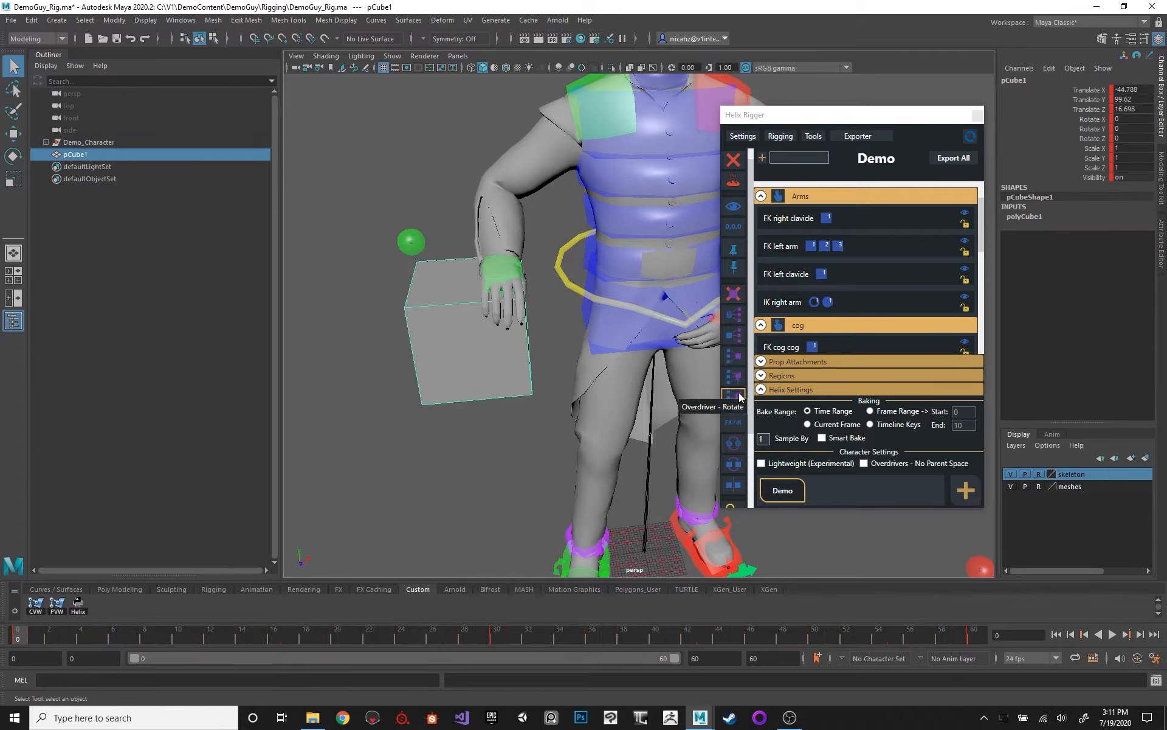
{"action": "middle_click_drag", "start_coordinate": [569, 209], "coordinate": [528, 293], "text": "alt"}
{"action": "left_click", "coordinate": [612, 151]}
{"action": "left_click_drag", "start_coordinate": [432, 227], "coordinate": [441, 212], "text": "alt"}
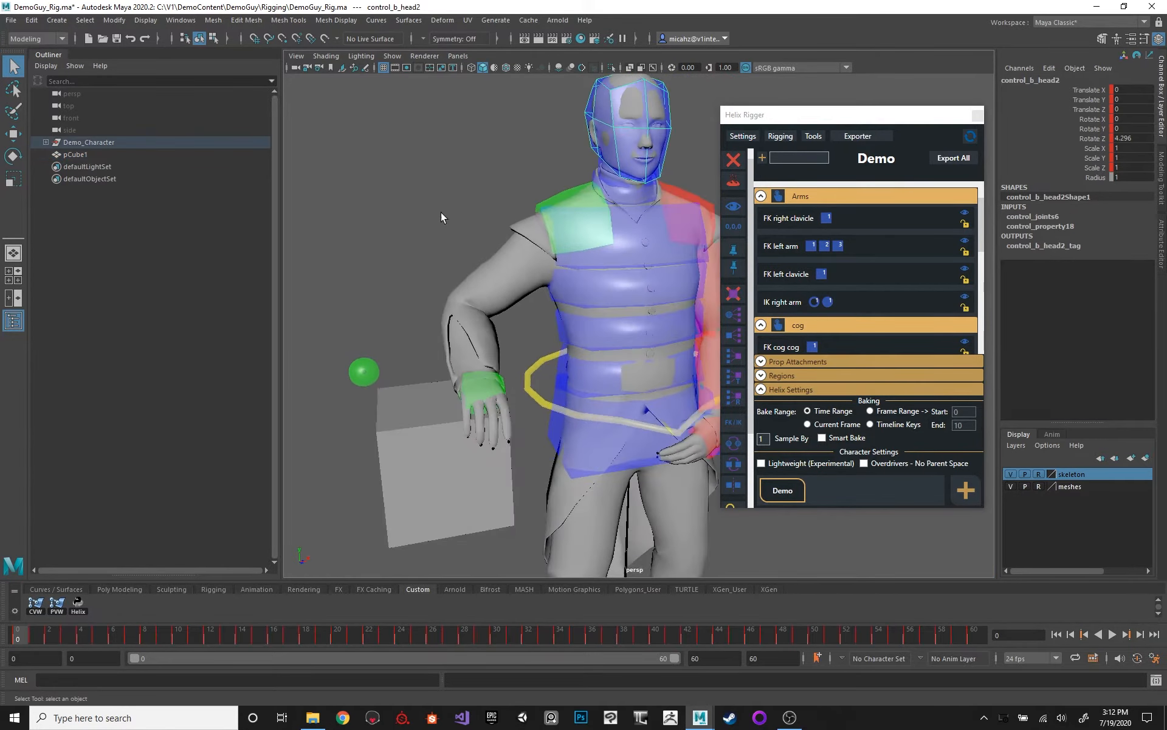
{"action": "middle_click_drag", "start_coordinate": [481, 234], "coordinate": [437, 167], "text": "alt"}
{"action": "left_click_drag", "start_coordinate": [408, 191], "coordinate": [627, 241], "text": "alt"}
{"action": "left_click_drag", "start_coordinate": [548, 186], "coordinate": [322, 146], "text": "alt"}
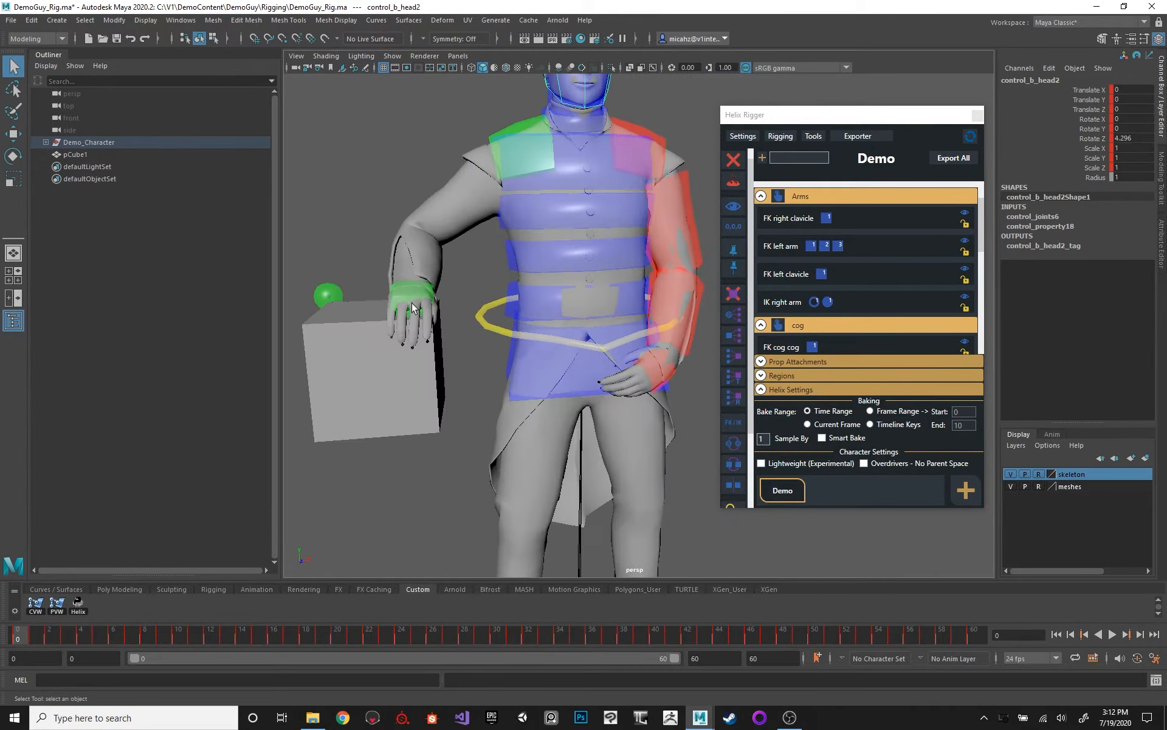
Step: Create an Overdriver that parents the right hand IK control to the cube, and play back the animation
{"action": "middle_click_drag", "start_coordinate": [464, 256], "coordinate": [480, 256], "text": "alt"}
{"action": "left_click", "coordinate": [412, 289]}
{"action": "middle_click_drag", "start_coordinate": [406, 282], "coordinate": [477, 250], "text": "alt"}
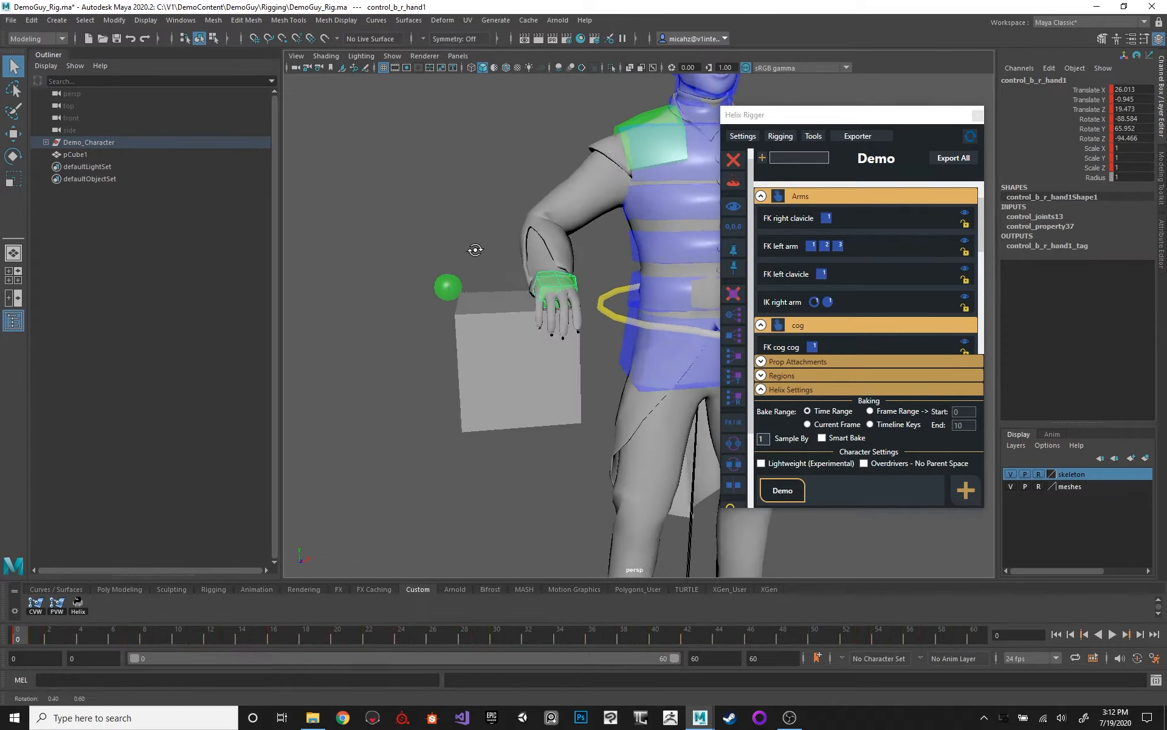
{"action": "left_click_drag", "start_coordinate": [477, 250], "coordinate": [456, 268], "text": "alt"}
{"action": "left_click", "coordinate": [422, 385]}
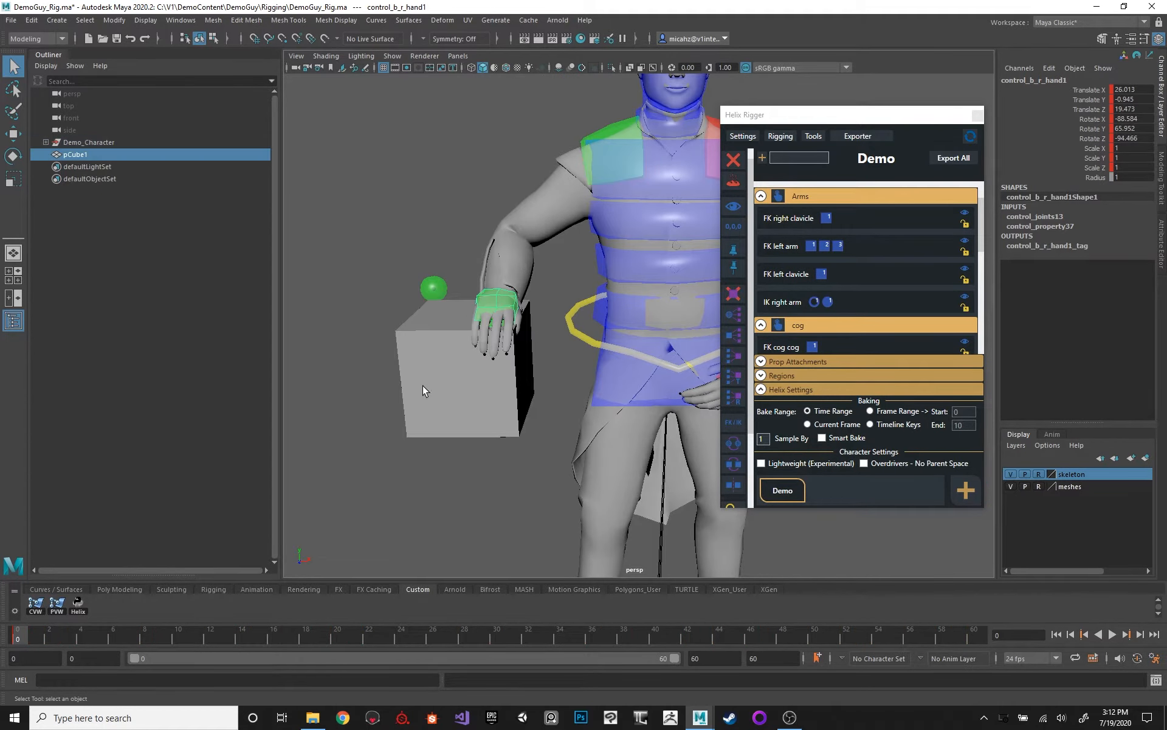
{"action": "left_click", "coordinate": [490, 298]}
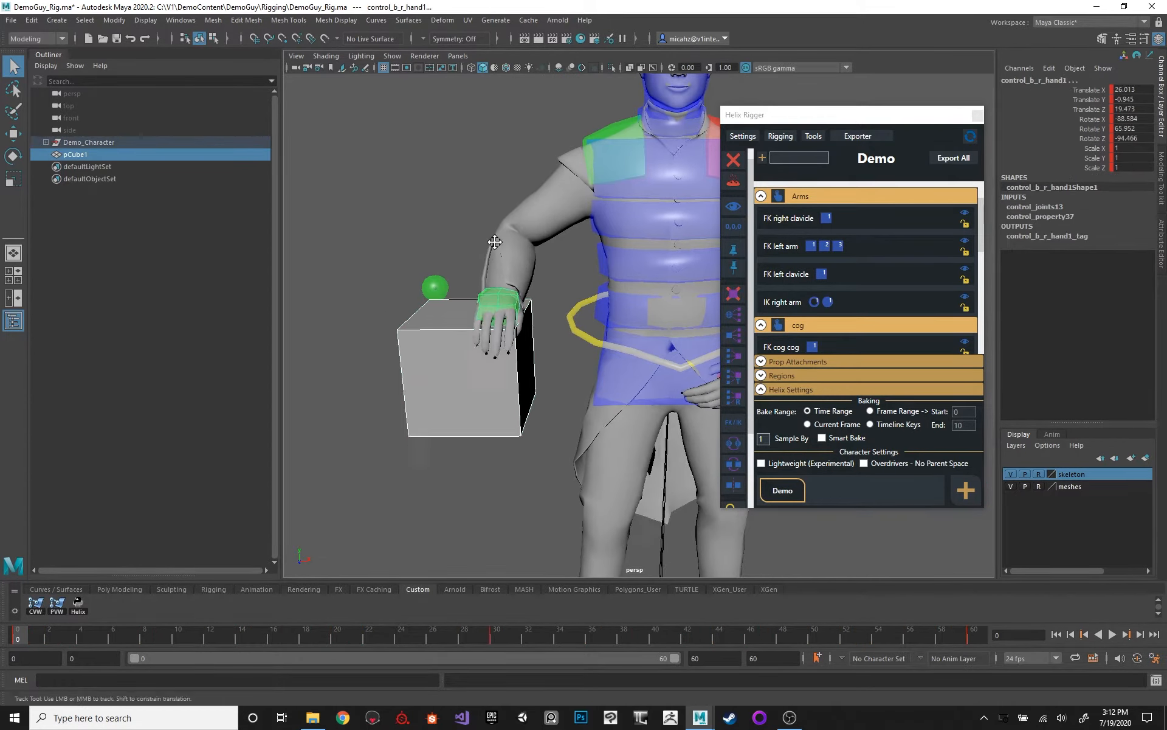
{"action": "left_click_drag", "start_coordinate": [490, 298], "coordinate": [507, 242], "text": "alt"}
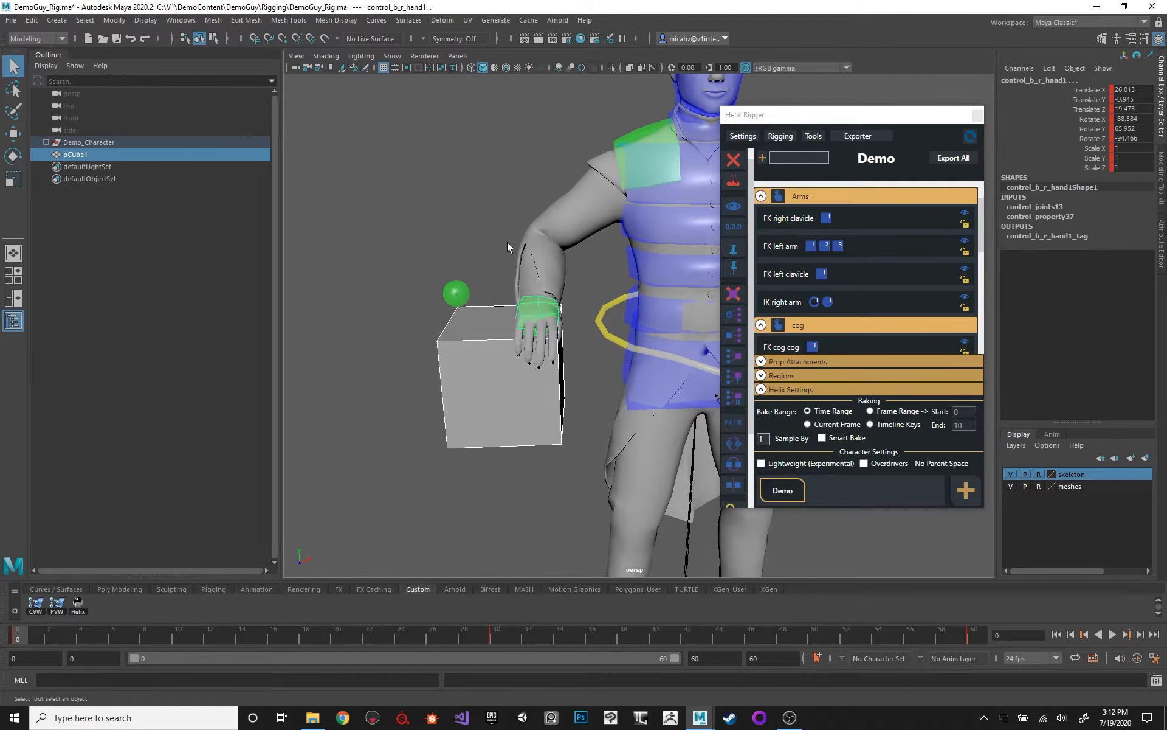
{"action": "left_click", "coordinate": [739, 355]}
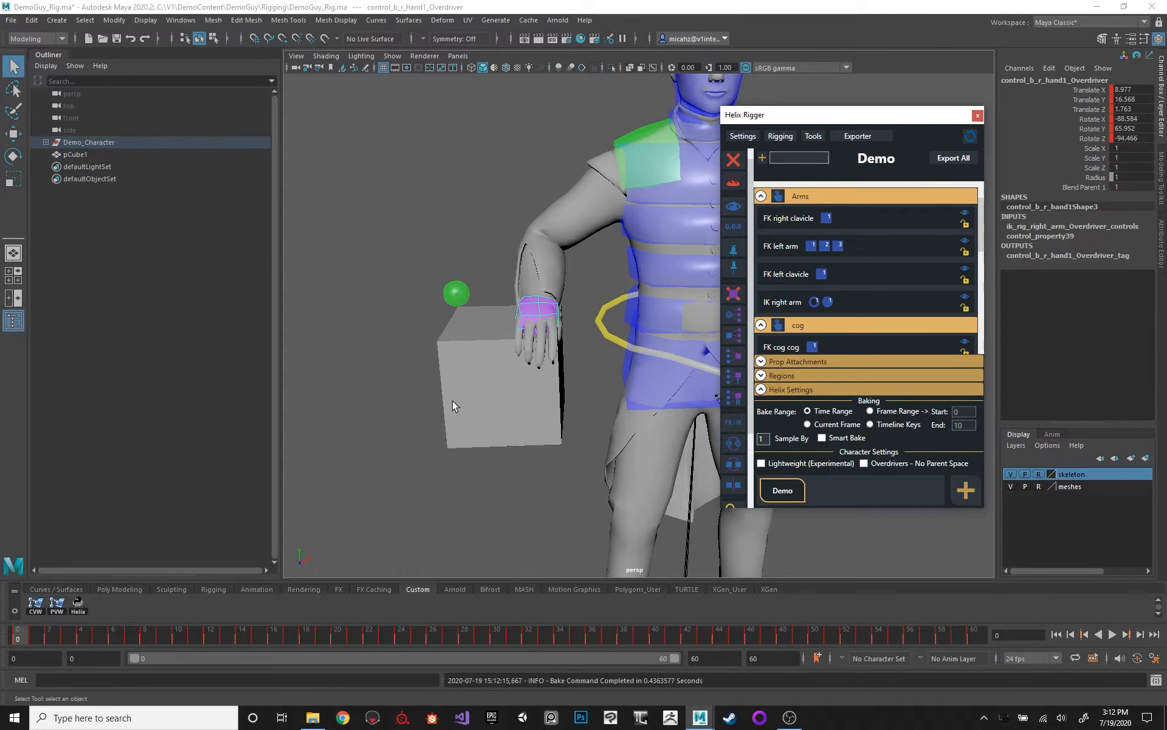
{"action": "key", "text": "alt+v"}
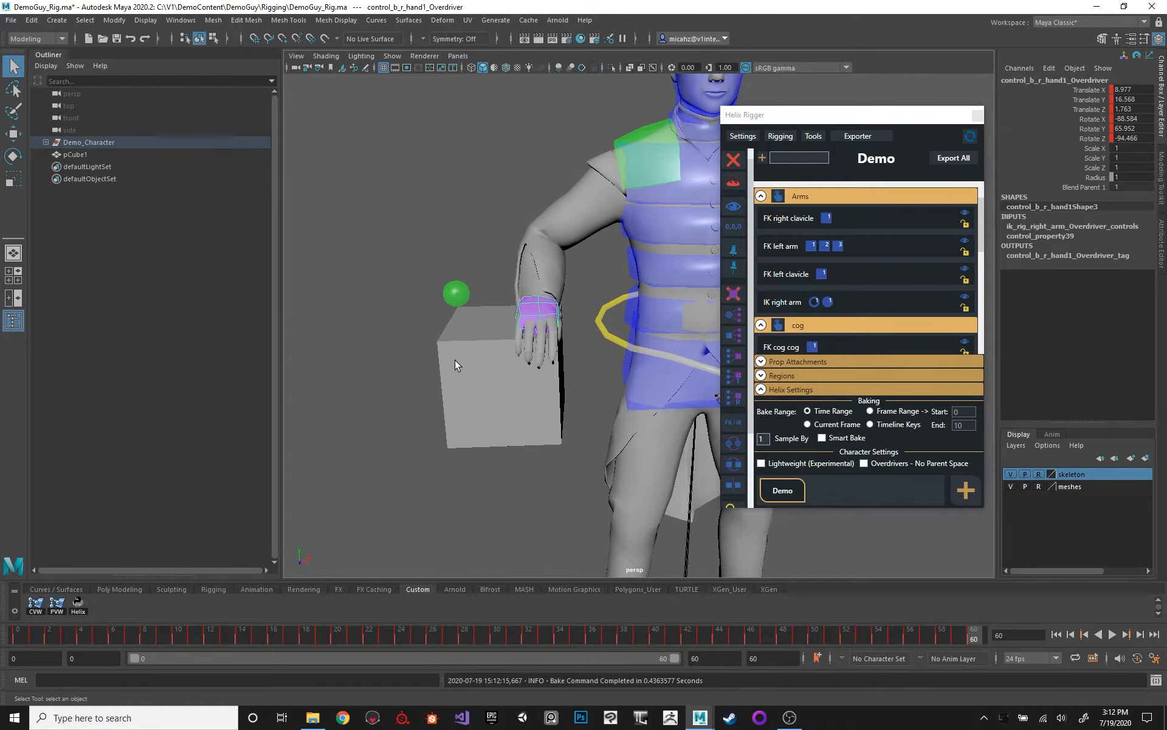
Step: Open the Graph Editor for the right hand Overdriver control and place it clear of the hand and cube
{"action": "left_click_drag", "start_coordinate": [455, 360], "coordinate": [480, 298], "text": "alt"}
{"action": "scroll", "coordinate": [448, 344], "scroll_direction": "down", "scroll_amount": 6}
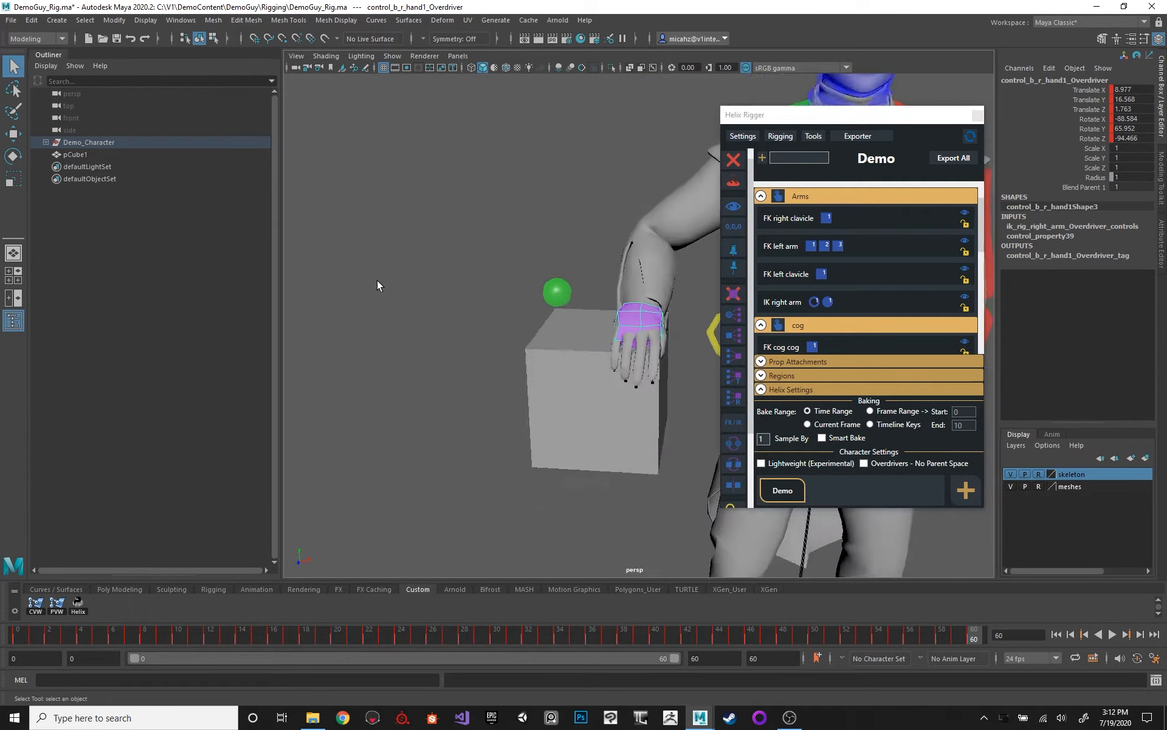
{"action": "left_click", "coordinate": [181, 20]}
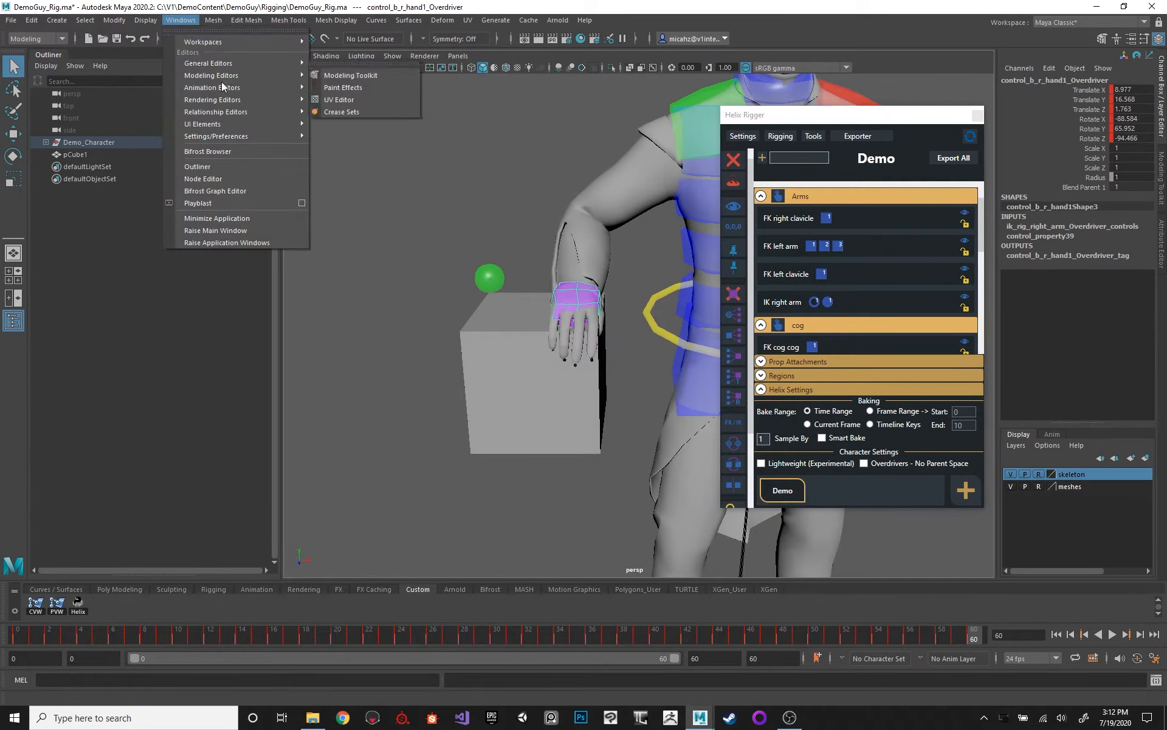
{"action": "mouse_move", "coordinate": [230, 89]}
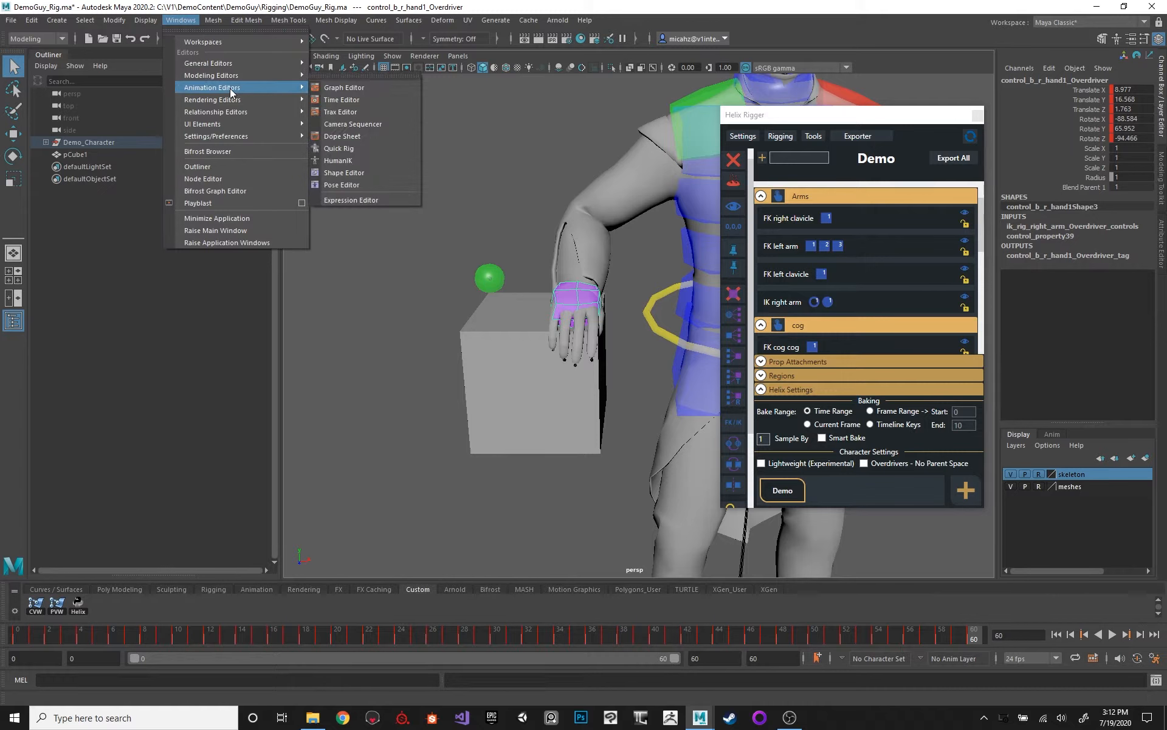
{"action": "left_click", "coordinate": [349, 89]}
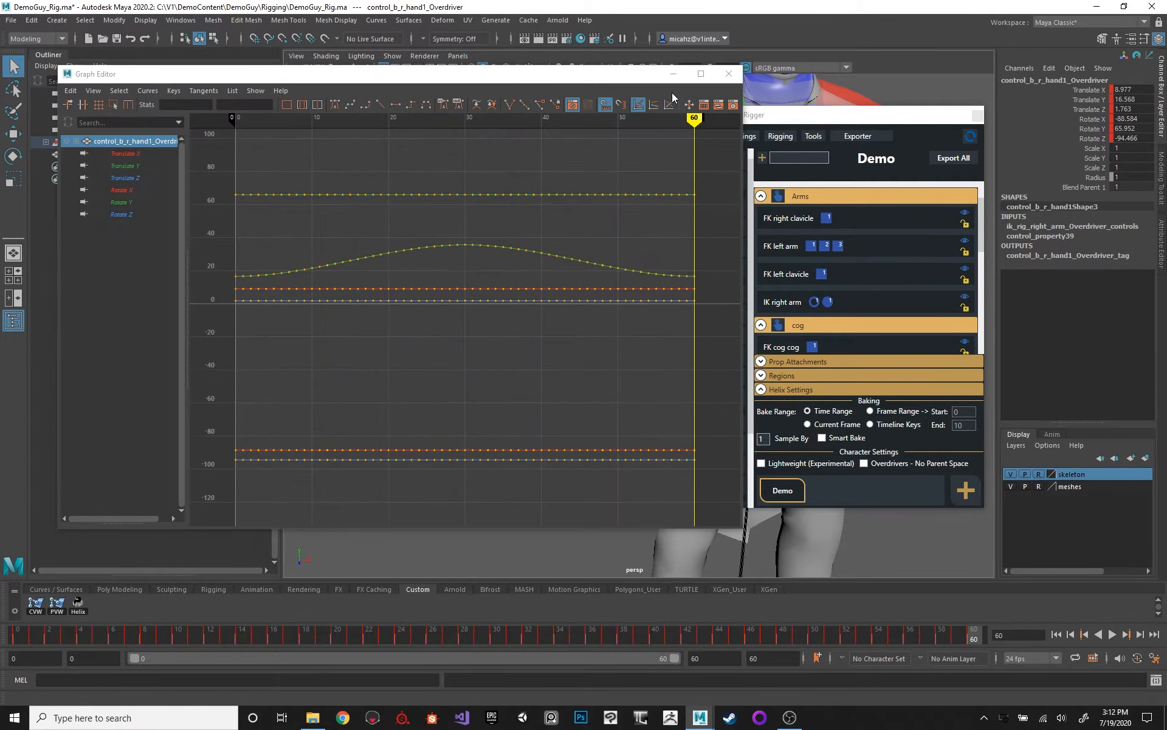
{"action": "left_click_drag", "start_coordinate": [606, 76], "coordinate": [600, 398]}
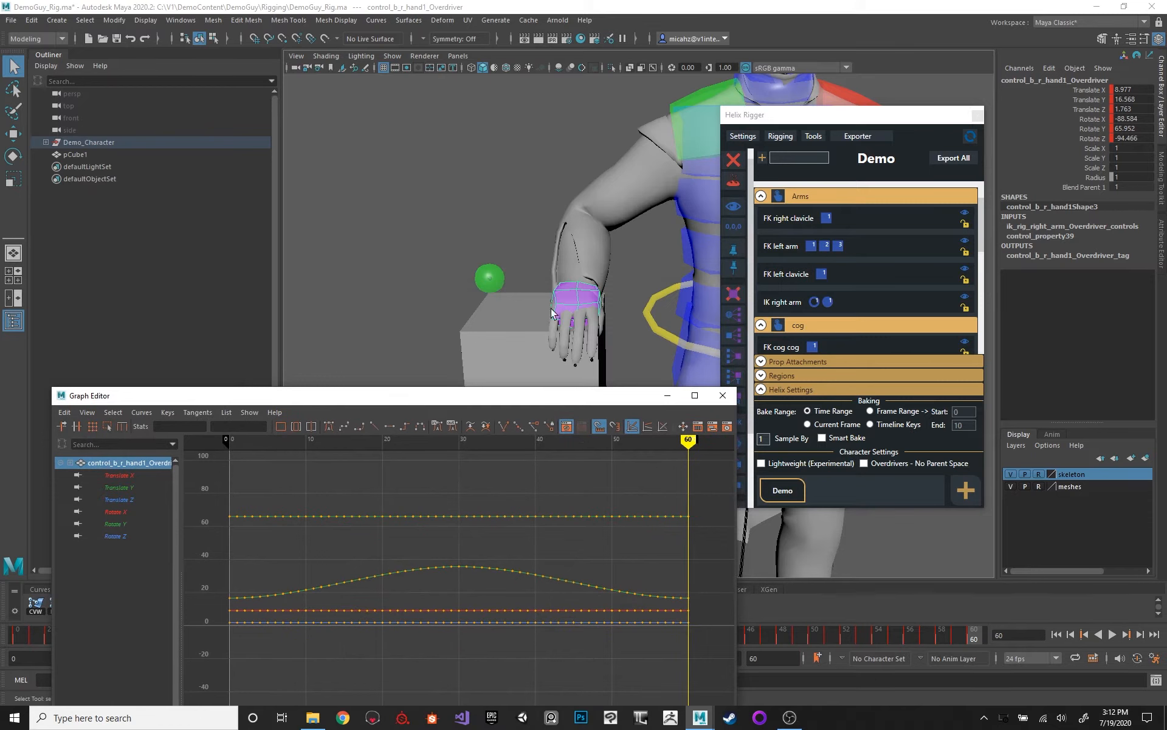
{"action": "left_click", "coordinate": [570, 292]}
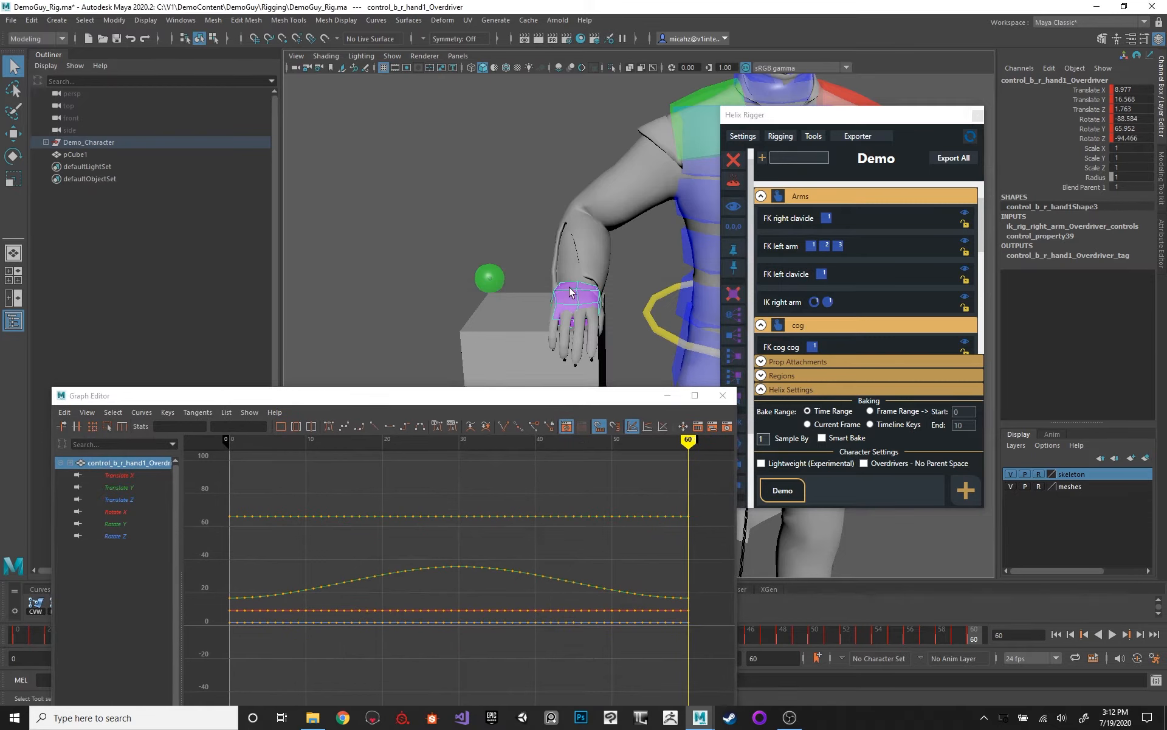
{"action": "left_click_drag", "start_coordinate": [345, 401], "coordinate": [353, 400]}
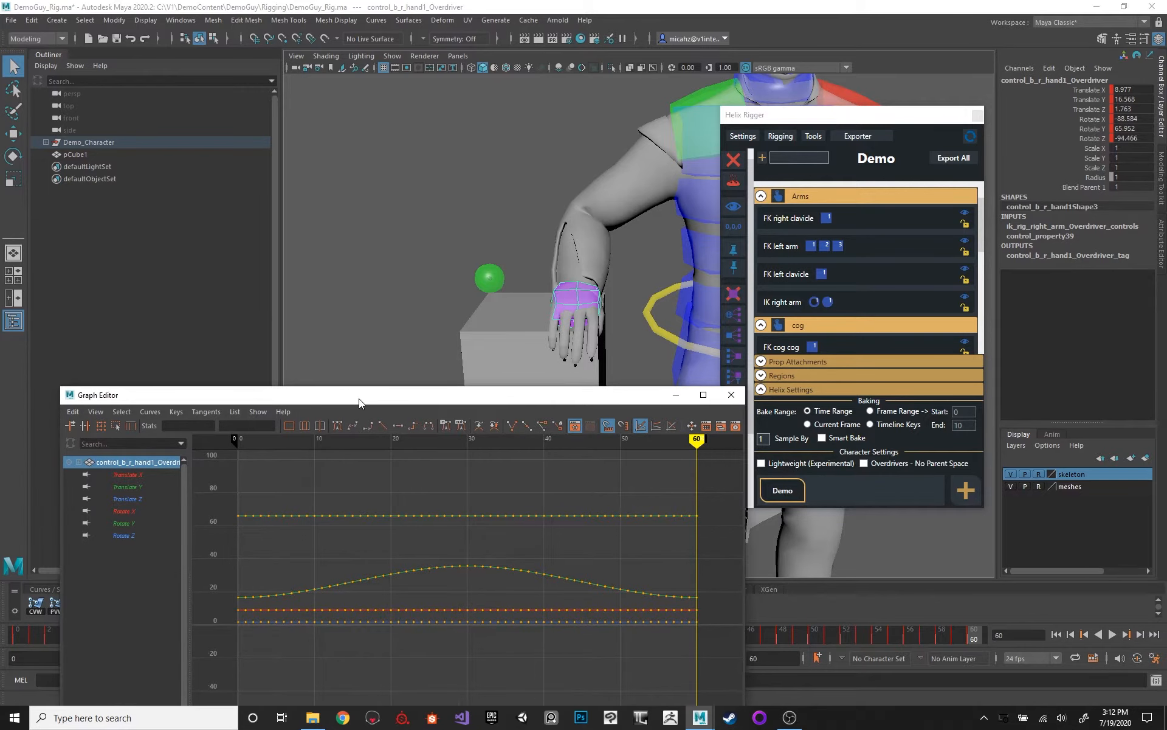
Step: Examine the Overdriver's Translate Y curve during playback, close the Graph Editor and replay the animation
{"action": "left_click", "coordinate": [133, 487]}
{"action": "left_click_drag", "start_coordinate": [530, 403], "coordinate": [520, 154]}
{"action": "key", "text": "alt+v"}
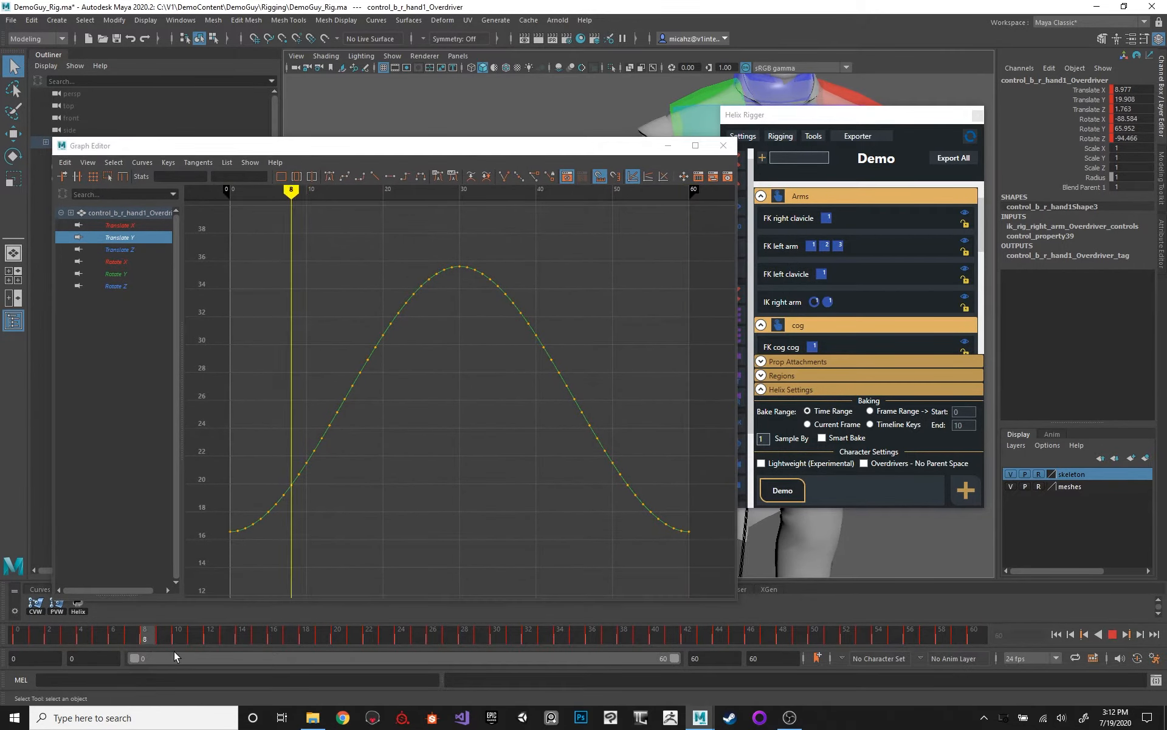
{"action": "key", "text": "alt+v"}
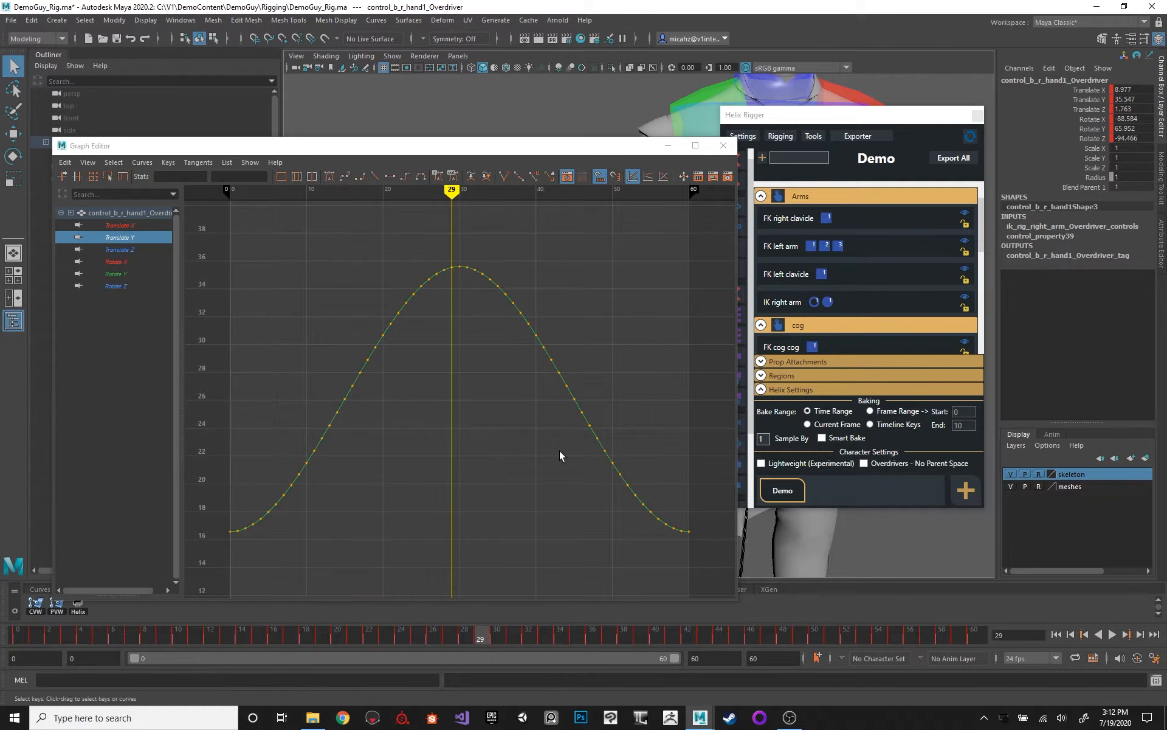
{"action": "left_click", "coordinate": [723, 146]}
{"action": "key", "text": "alt+v"}
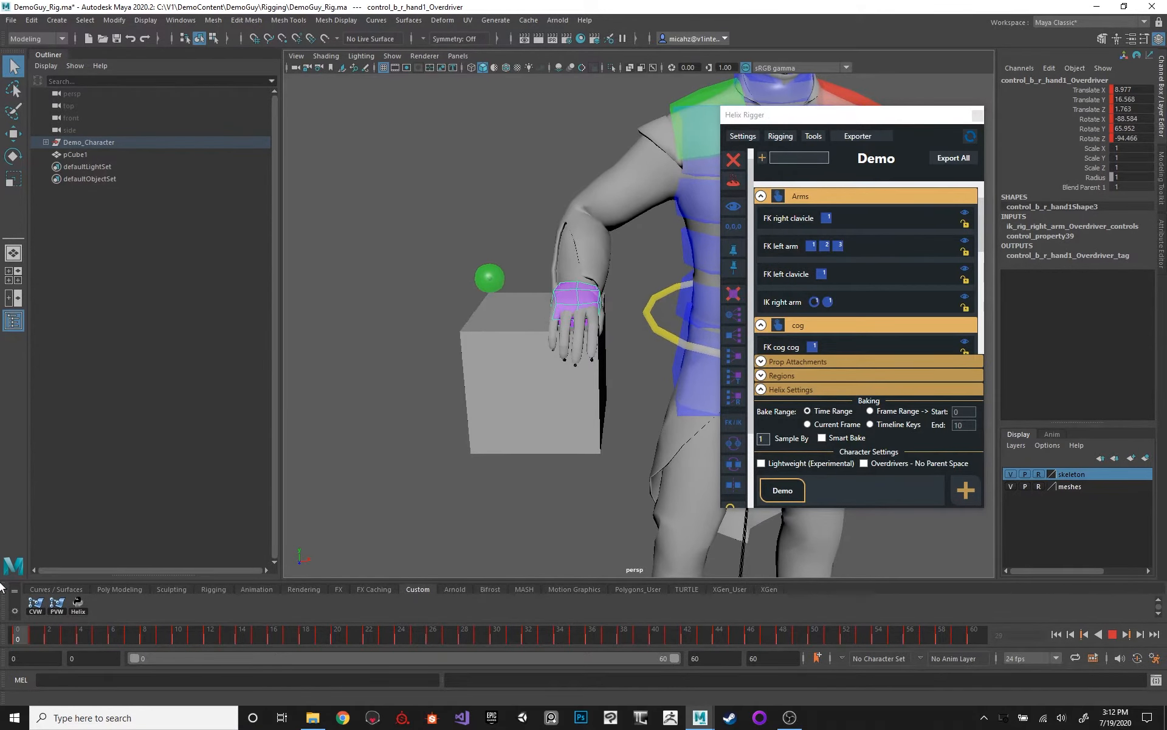
{"action": "key", "text": "alt+v"}
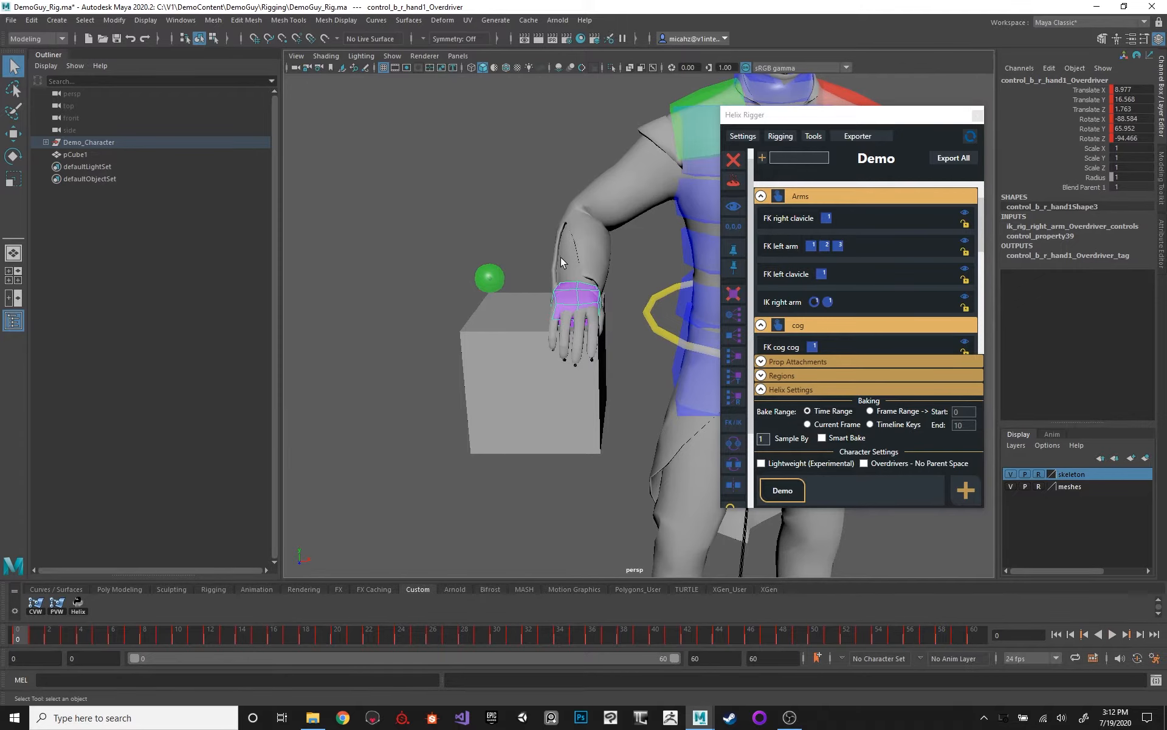
Step: Delete all the right hand Overdriver's keys across the whole timeline, and play back the result
{"action": "left_click_drag", "start_coordinate": [561, 257], "coordinate": [580, 253], "text": "alt"}
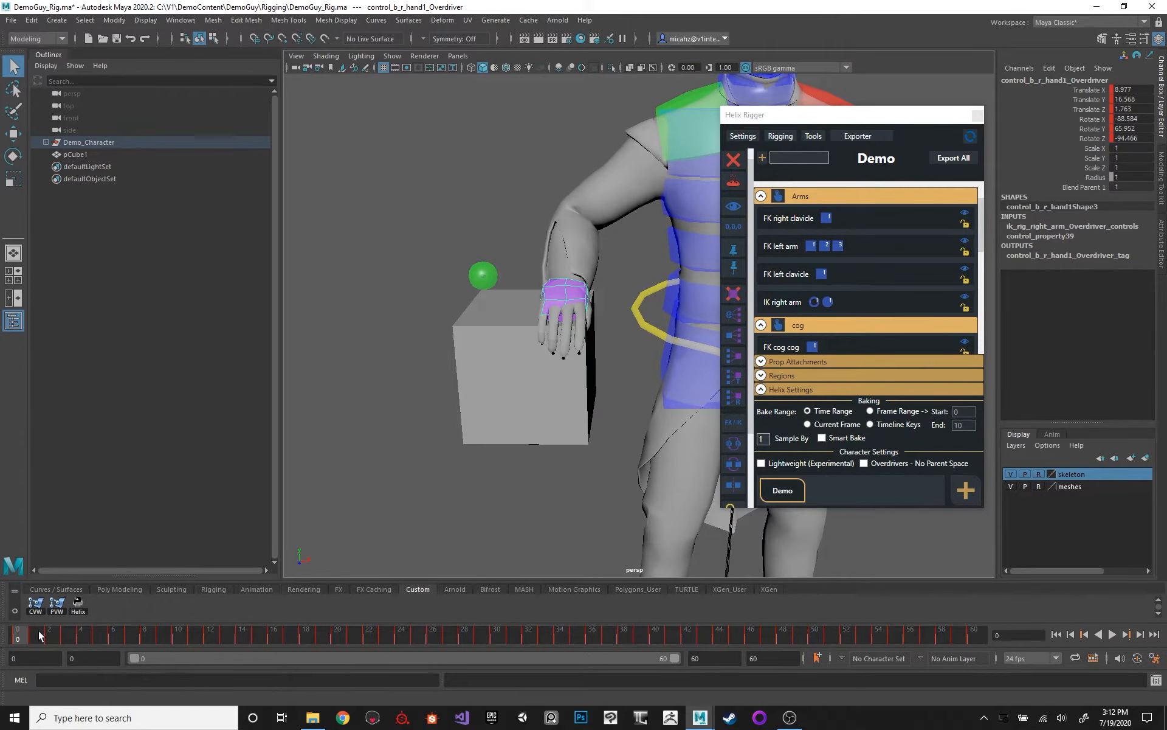
{"action": "left_click_drag", "start_coordinate": [38, 630], "coordinate": [9, 646]}
{"action": "double_click", "coordinate": [14, 638]}
{"action": "right_click", "coordinate": [13, 638]}
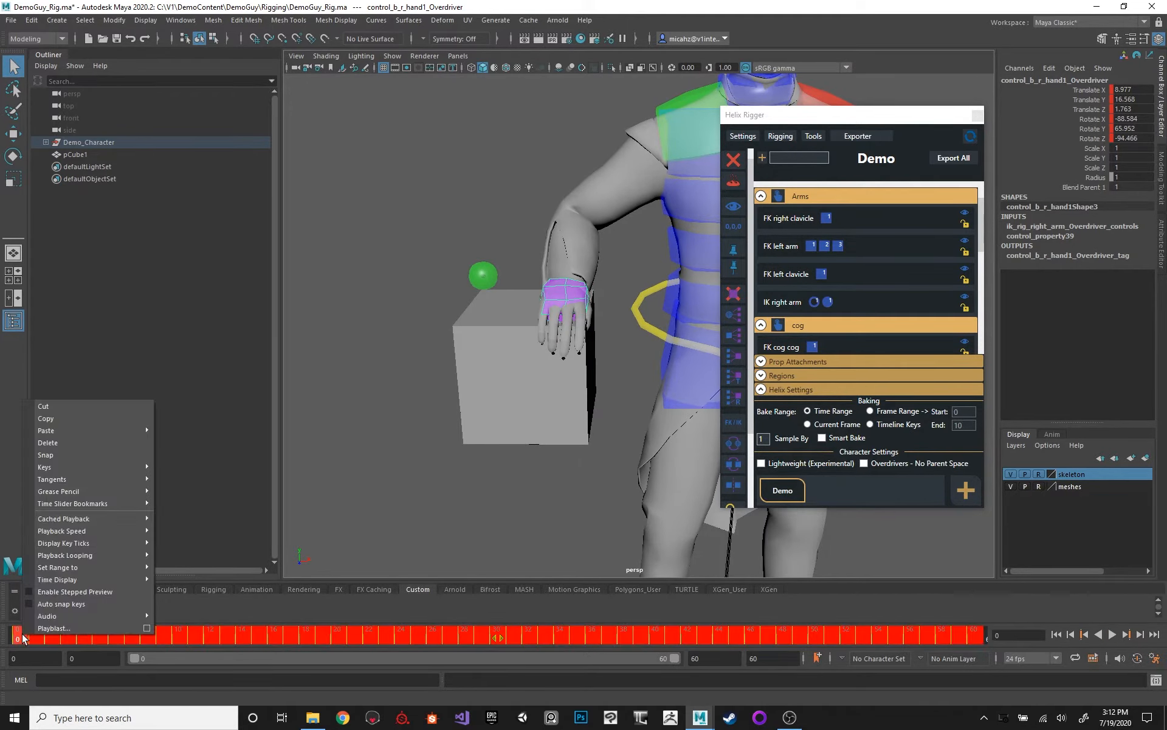
{"action": "left_click", "coordinate": [88, 442]}
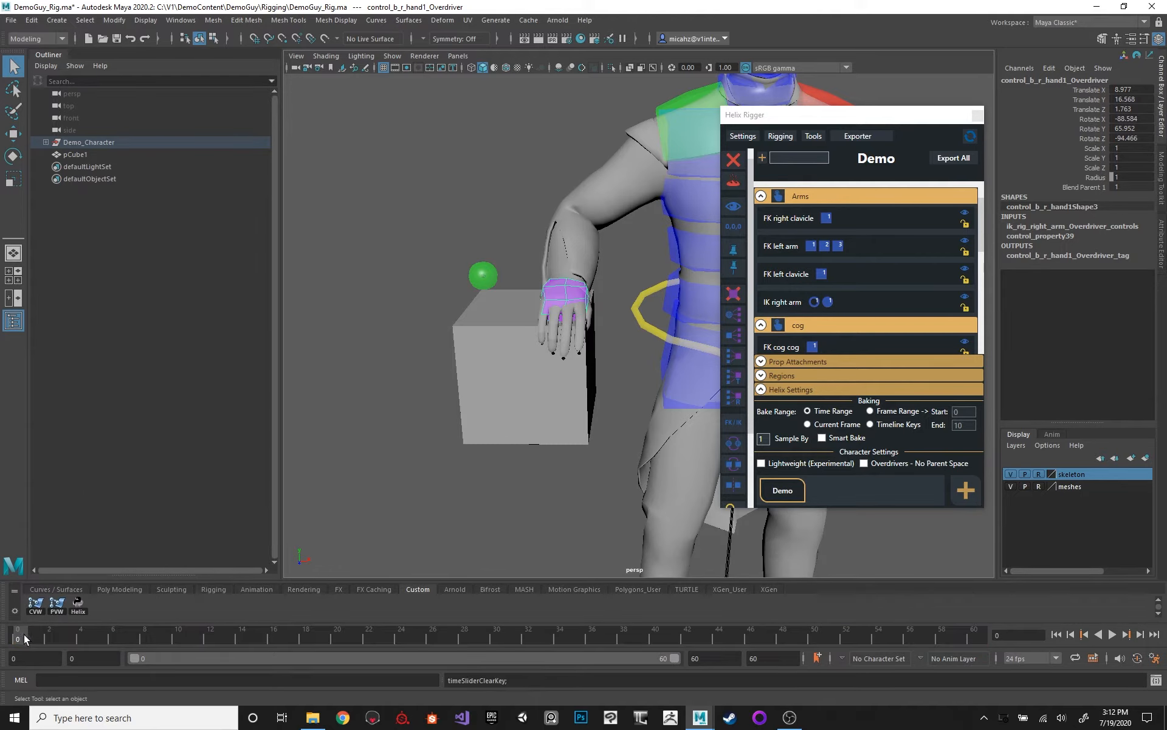
{"action": "key", "text": "alt+v"}
Step: Raise the cube to about 91.09 in Translate Y at frame 30, key it and play back the animation
{"action": "left_click", "coordinate": [472, 630]}
{"action": "left_click", "coordinate": [514, 471]}
{"action": "left_click_drag", "start_coordinate": [514, 471], "coordinate": [515, 329], "text": "alt"}
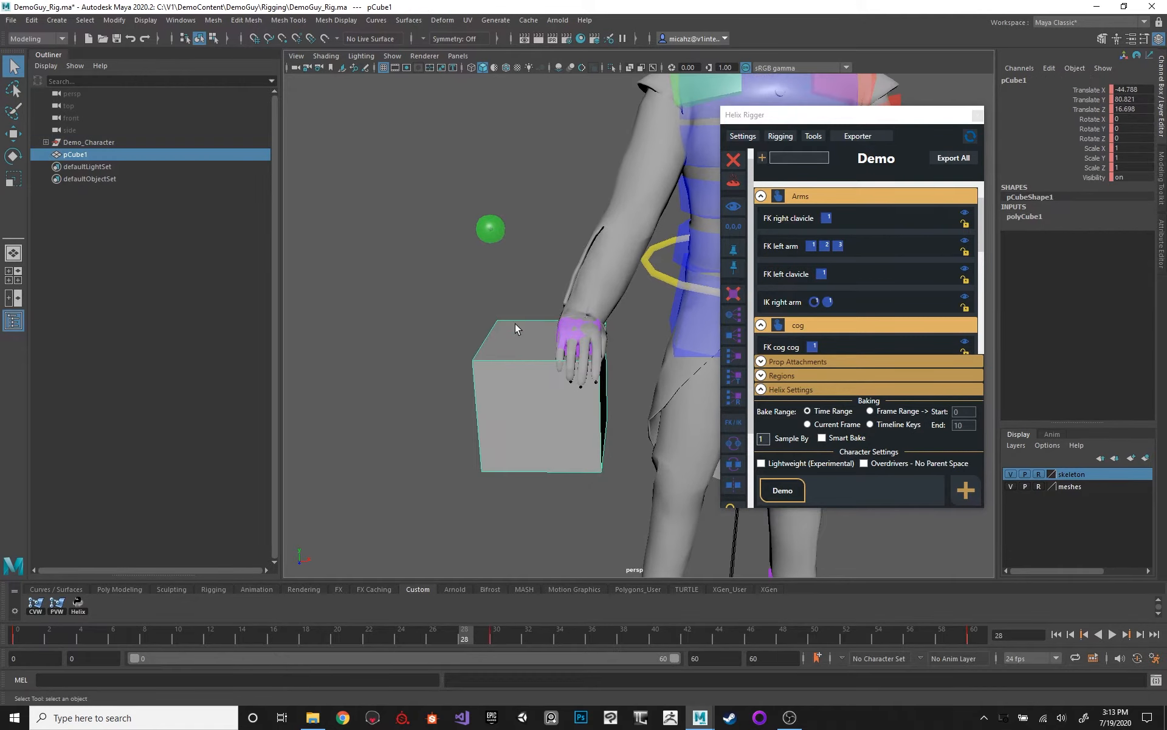
{"action": "left_click", "coordinate": [498, 636]}
{"action": "key", "text": "w"}
{"action": "left_click_drag", "start_coordinate": [565, 391], "coordinate": [559, 293], "text": "alt"}
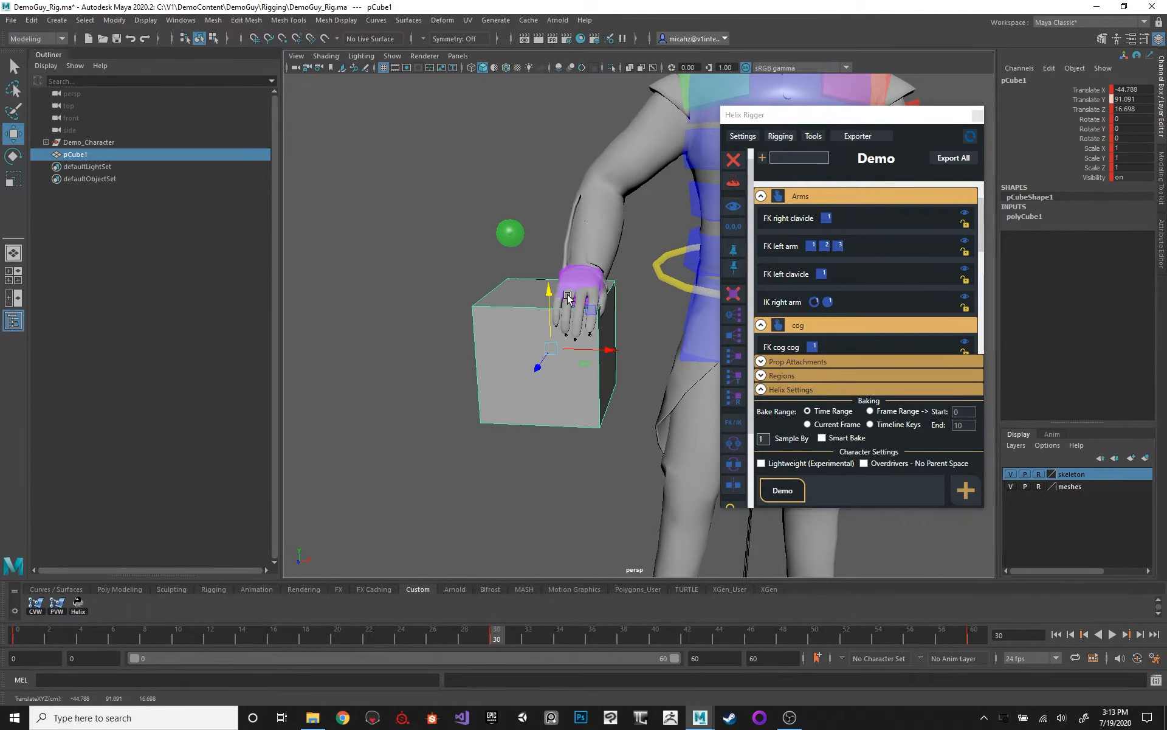
{"action": "key", "text": "s"}
{"action": "key", "text": "alt+v"}
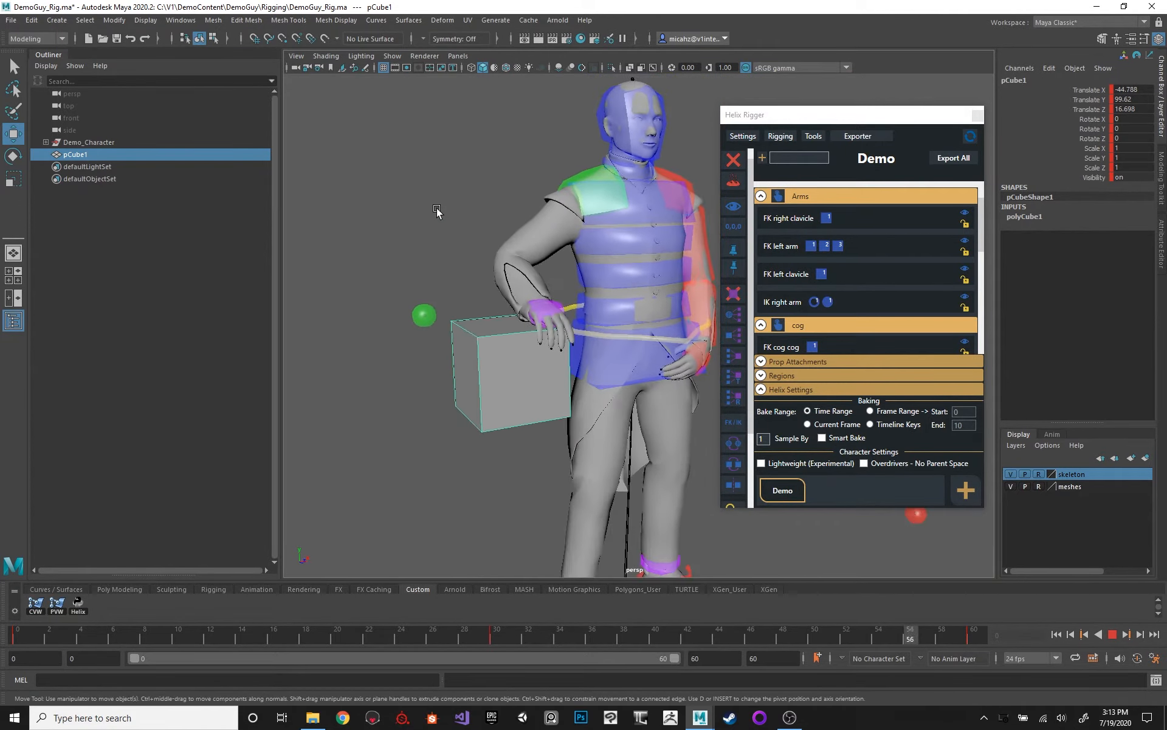
{"action": "mouse_move", "coordinate": [493, 214]}
{"action": "left_mouse_down", "text": "alt"}
{"action": "mouse_move", "coordinate": [476, 213]}
{"action": "mouse_move", "coordinate": [531, 218]}
{"action": "mouse_move", "coordinate": [479, 203]}
{"action": "left_mouse_up", "text": "alt"}
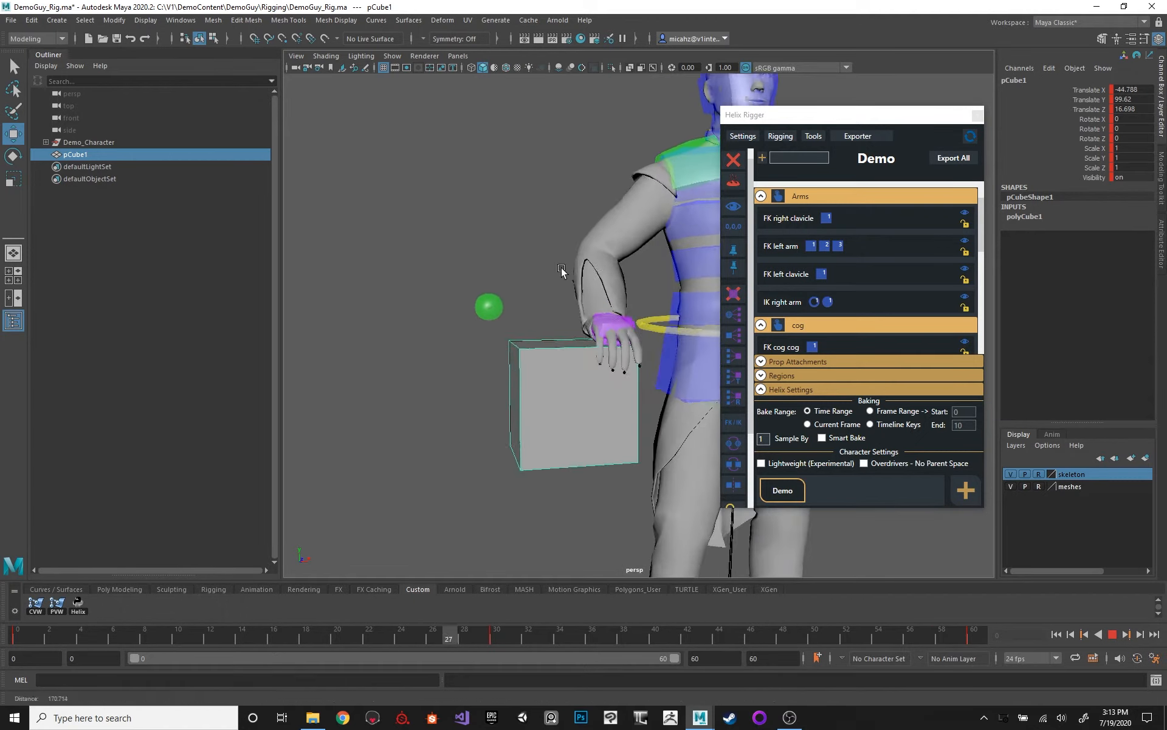
{"action": "left_click", "coordinate": [1112, 637]}
Step: Remove the right hand Overdriver, baking its motion back onto the right hand IK control over frames 0 to 60
{"action": "left_click", "coordinate": [628, 309]}
{"action": "left_click_drag", "start_coordinate": [591, 218], "coordinate": [312, 531], "text": "alt"}
{"action": "left_click_drag", "start_coordinate": [518, 208], "coordinate": [508, 223], "text": "alt"}
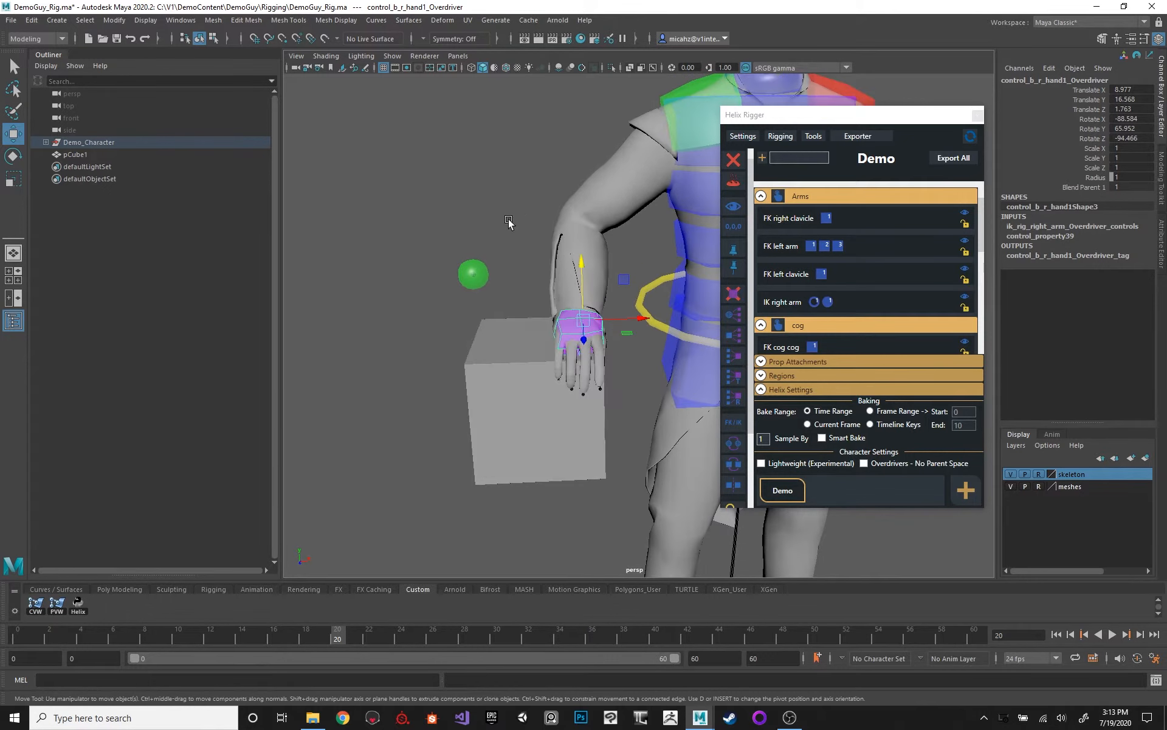
{"action": "left_click_drag", "start_coordinate": [544, 297], "coordinate": [535, 290], "text": "alt"}
{"action": "left_click_drag", "start_coordinate": [565, 409], "coordinate": [518, 378], "text": "alt"}
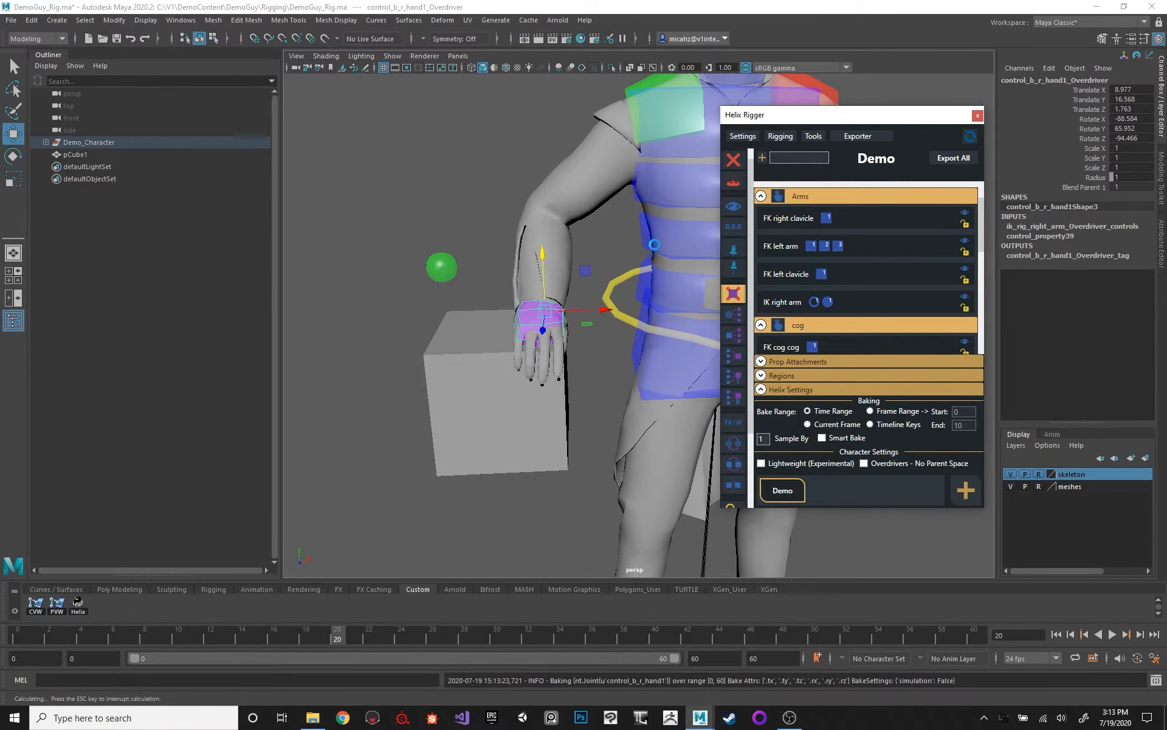
{"action": "left_click", "coordinate": [655, 247]}
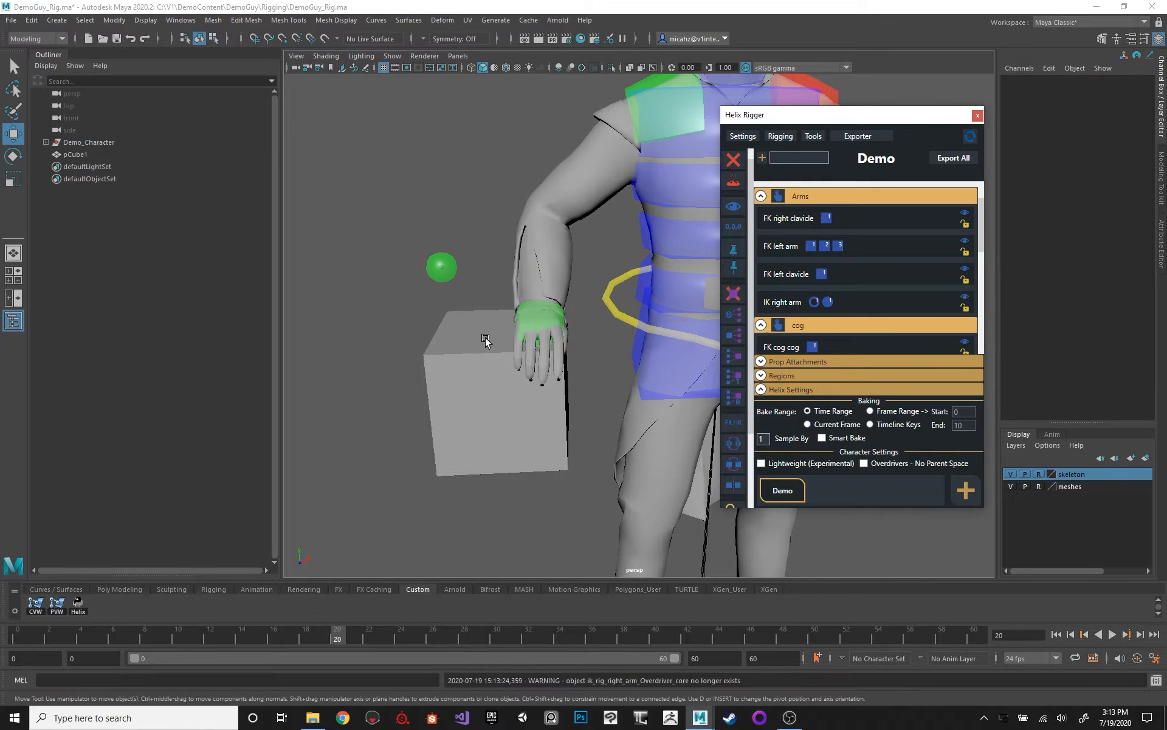
Step: Try moving the cube sideways away from the right hand, and undo the move
{"action": "left_click", "coordinate": [538, 303]}
{"action": "left_click", "coordinate": [467, 355]}
{"action": "left_click_drag", "start_coordinate": [501, 383], "coordinate": [421, 377]}
{"action": "key", "text": "ctrl+z"}
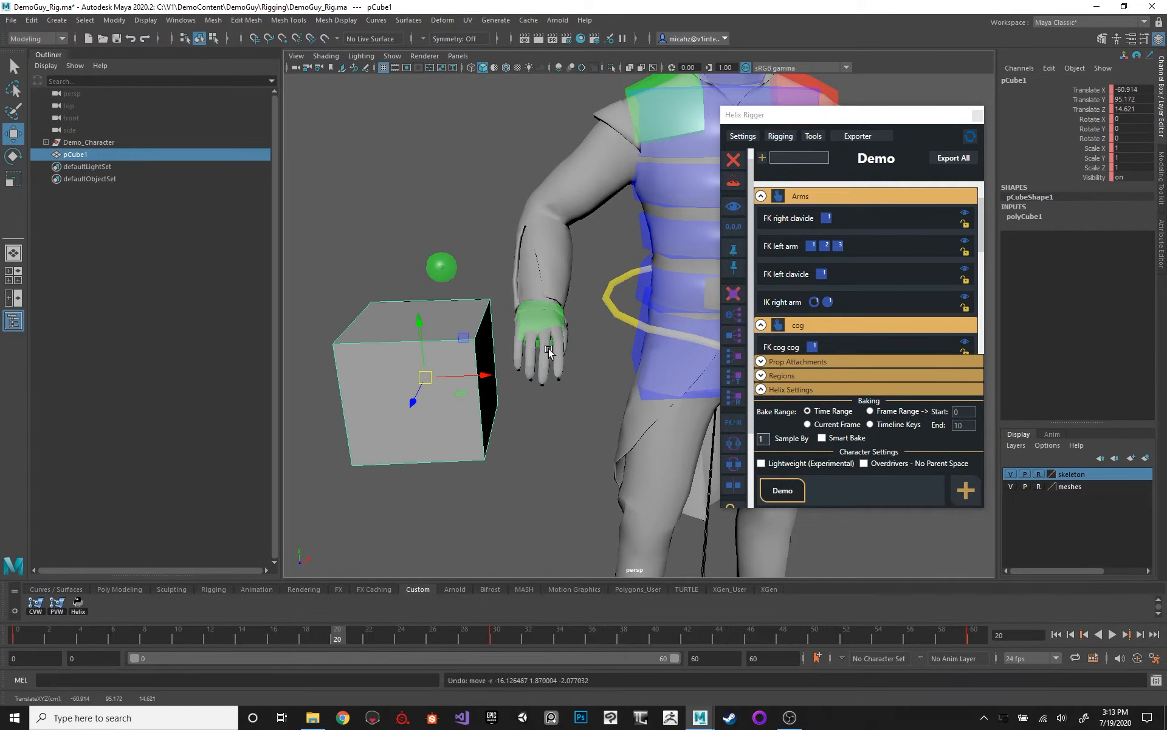
Step: Select the right hand IK control and play back its baked animation
{"action": "left_click", "coordinate": [550, 309]}
{"action": "left_click", "coordinate": [1112, 634]}
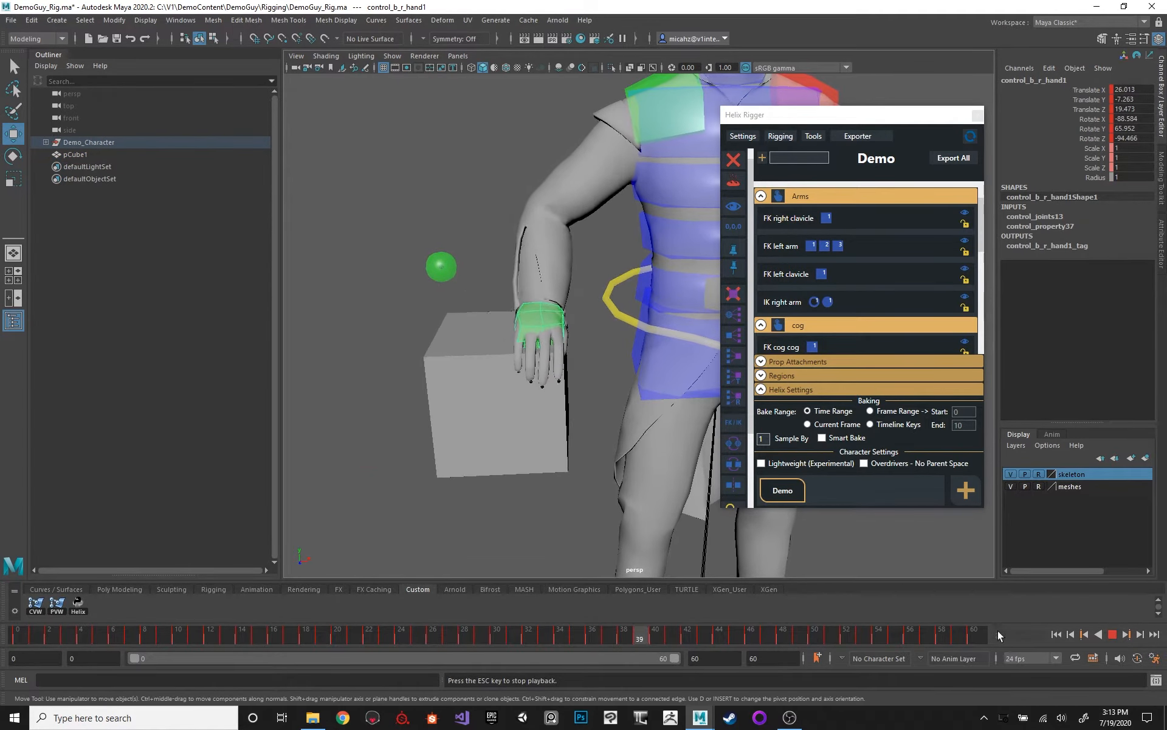
{"action": "left_click", "coordinate": [1112, 634]}
{"action": "middle_click_drag", "start_coordinate": [540, 306], "coordinate": [514, 298], "text": "alt"}
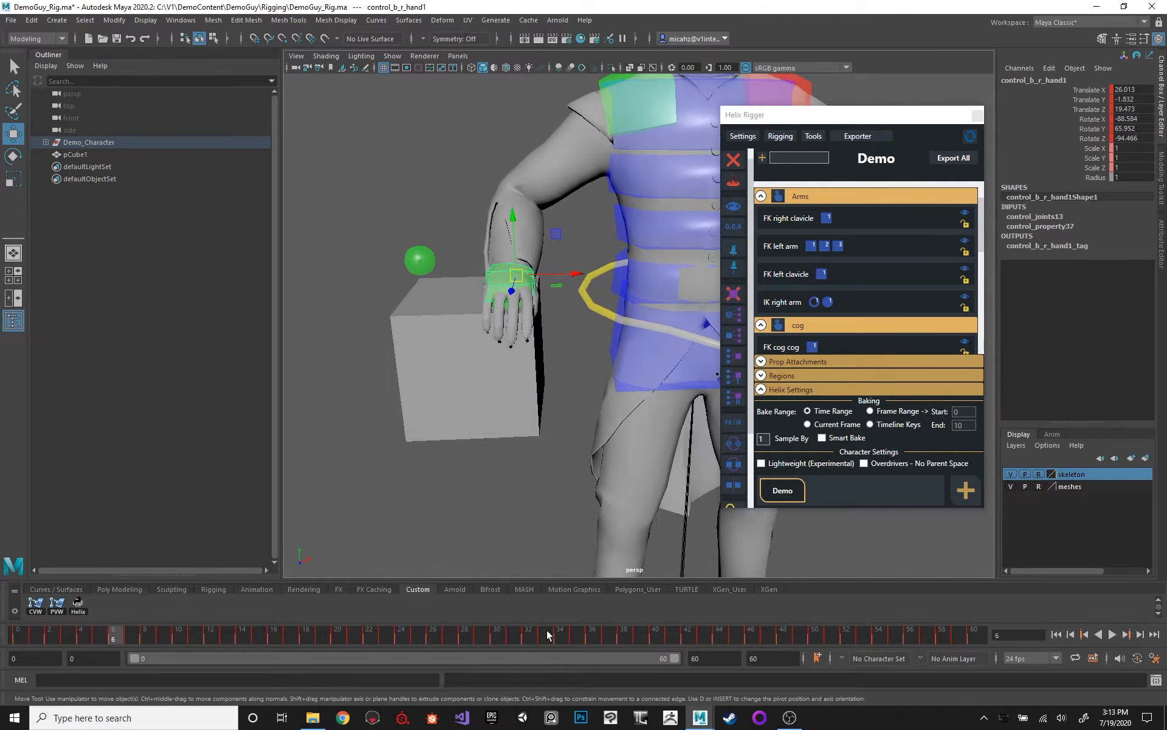
{"action": "key", "text": "alt+v"}
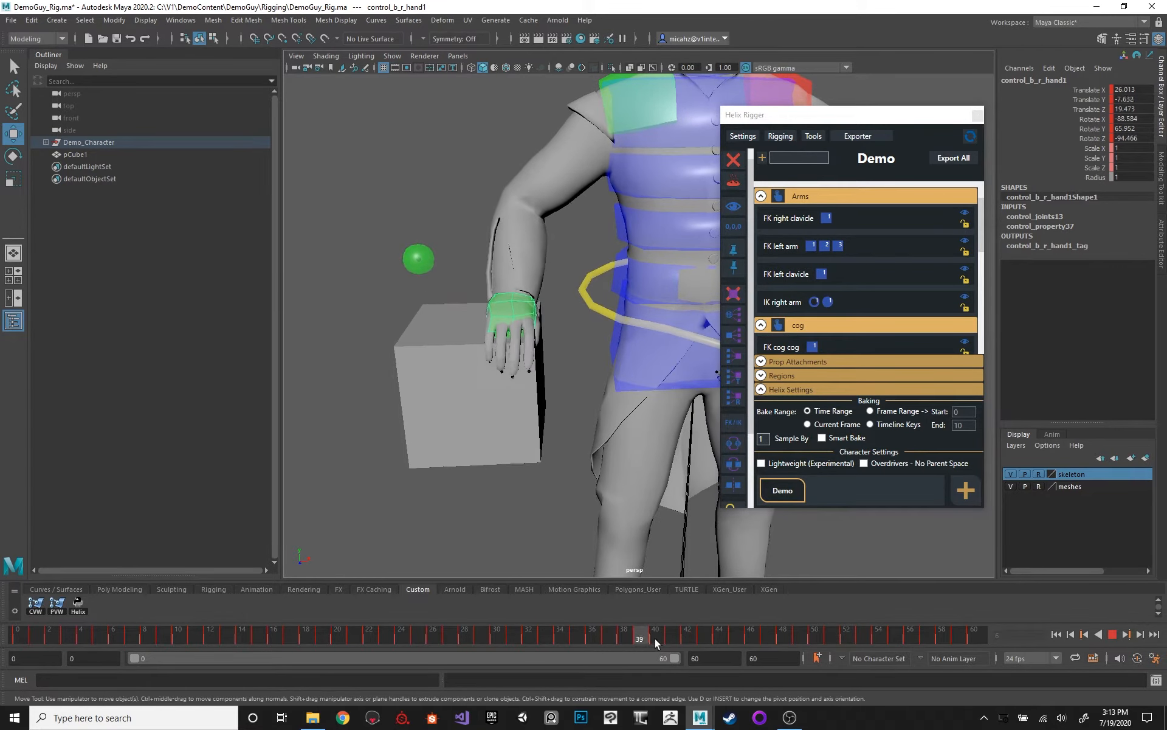
Step: Delete the right hand IK control's keys from frame 39 to the end of the timeline
{"action": "left_click_drag", "start_coordinate": [641, 639], "coordinate": [980, 636], "text": "shift"}
{"action": "right_click", "coordinate": [902, 636]}
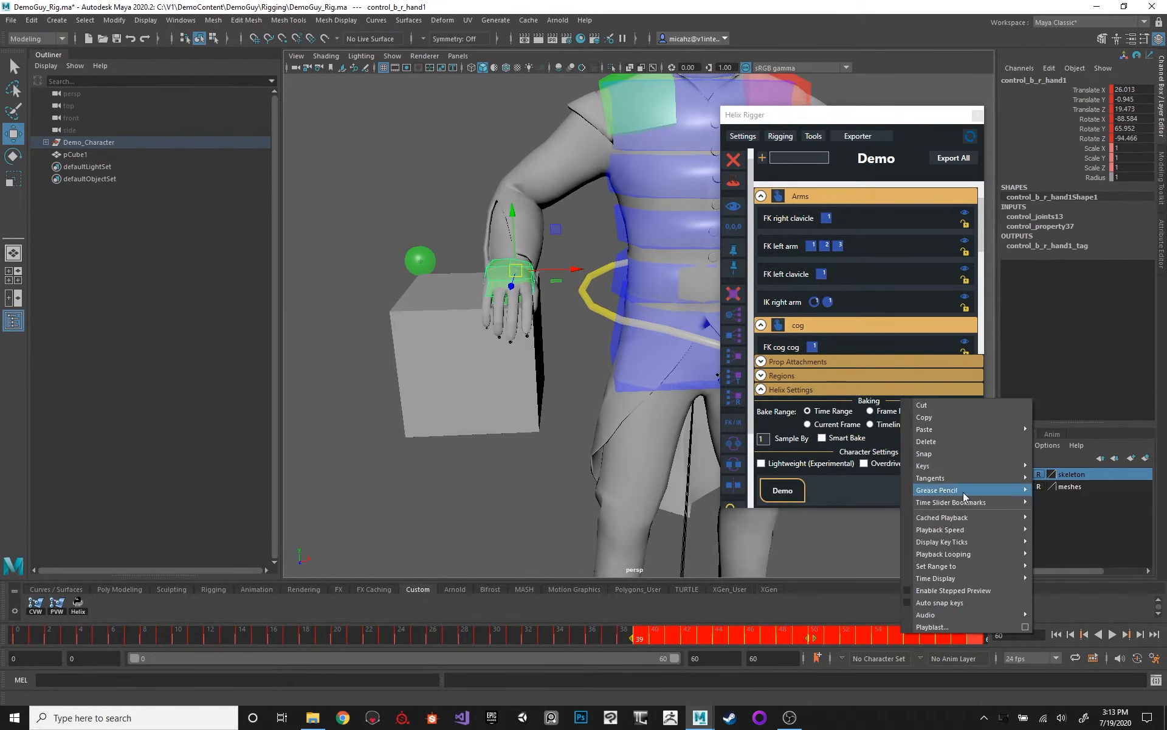
{"action": "left_click", "coordinate": [944, 442]}
Step: At frame 59, move the right hand IK control off the cube to the front of the waist and rotate it
{"action": "left_click_drag", "start_coordinate": [634, 636], "coordinate": [964, 636]}
{"action": "middle_click_drag", "start_coordinate": [553, 324], "coordinate": [513, 327], "text": "alt"}
{"action": "left_click_drag", "start_coordinate": [521, 324], "coordinate": [631, 375]}
{"action": "key", "text": "e"}
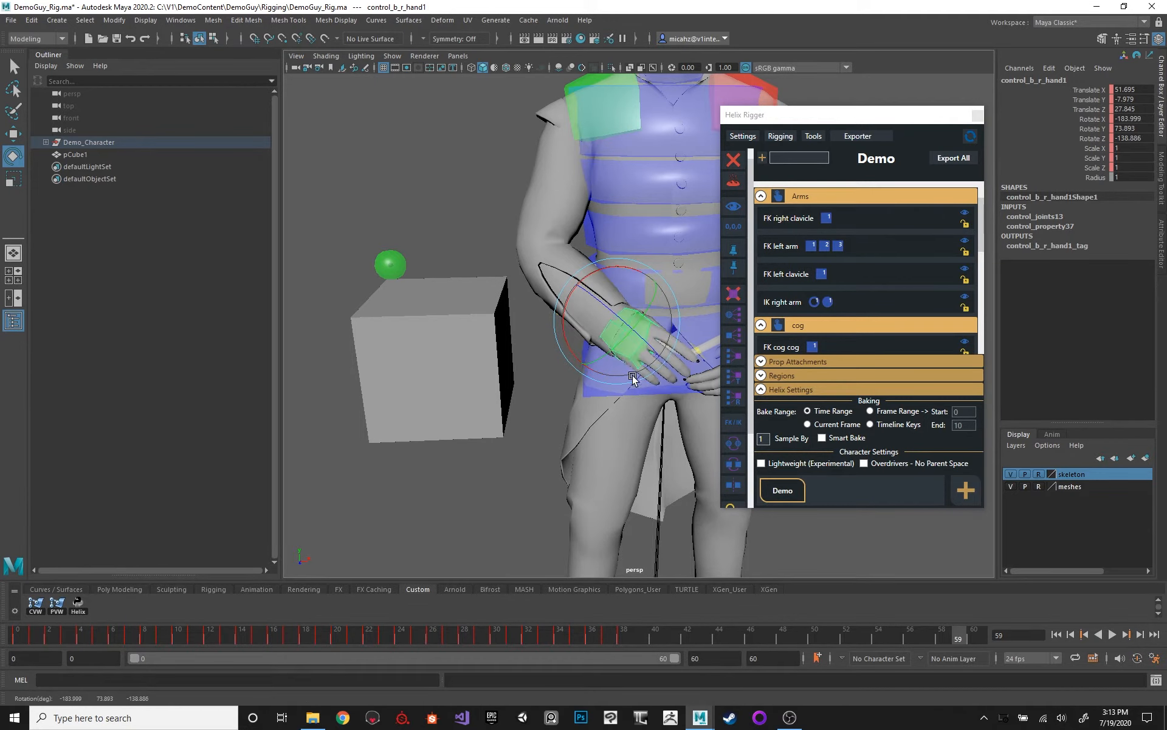
Step: Scrub and play back the animation to check the right hand leaving the cube
{"action": "right_click_drag", "start_coordinate": [631, 375], "coordinate": [555, 375], "text": "alt"}
{"action": "left_click_drag", "start_coordinate": [700, 643], "coordinate": [643, 636]}
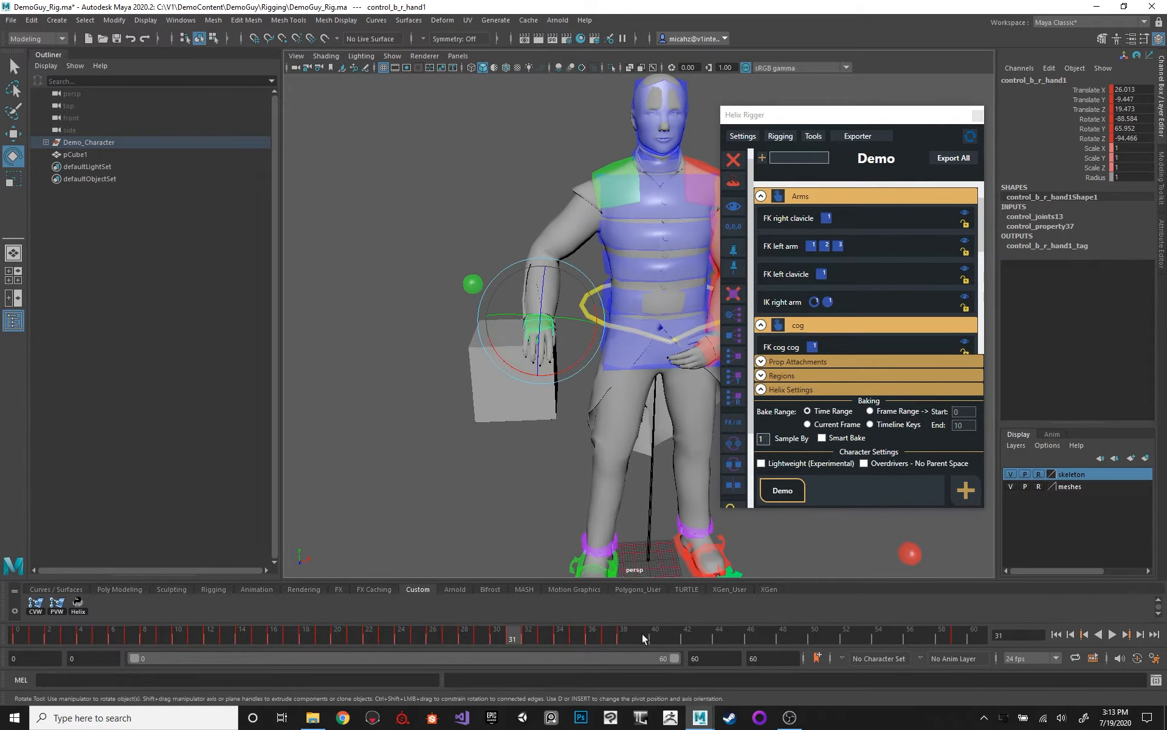
{"action": "left_click", "coordinate": [1113, 634]}
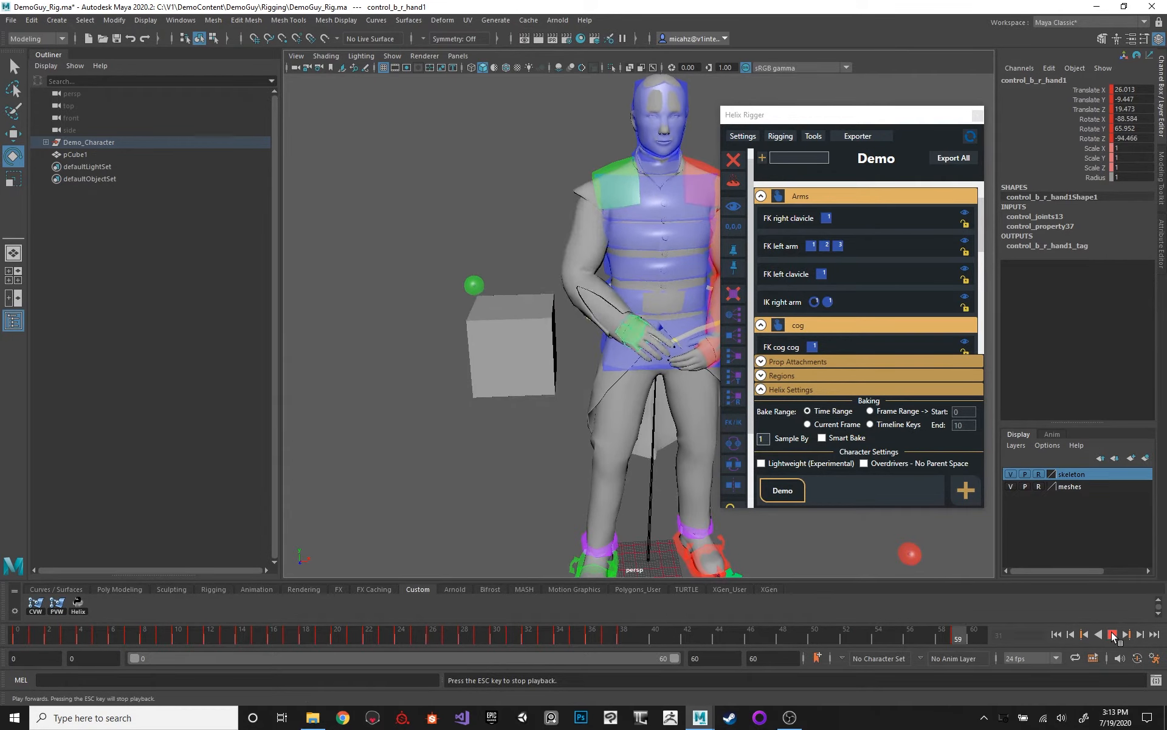
Step: Stop the playback and scrub the timeline to frame 60
{"action": "left_click", "coordinate": [1113, 634]}
{"action": "left_click_drag", "start_coordinate": [512, 637], "coordinate": [973, 642]}
{"action": "middle_click_drag", "start_coordinate": [536, 349], "coordinate": [527, 328], "text": "alt"}
{"action": "scroll", "coordinate": [527, 328], "scroll_direction": "up", "scroll_amount": 2}
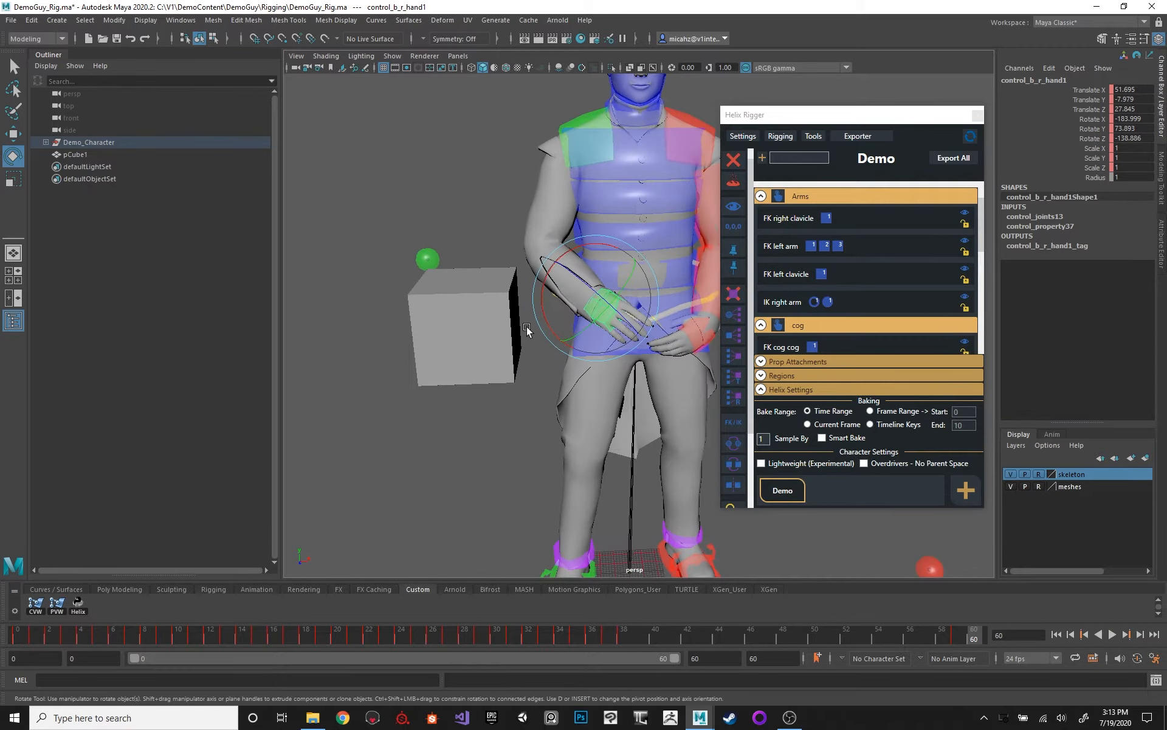
{"action": "left_click_drag", "start_coordinate": [527, 328], "coordinate": [556, 319], "text": "alt"}
{"action": "right_click_drag", "start_coordinate": [556, 319], "coordinate": [448, 308], "text": "alt"}
Step: Duplicate the cube, place the copy in front of the character's hips and rotate it to about 79° in Y
{"action": "left_click", "coordinate": [500, 322]}
{"action": "left_click_drag", "start_coordinate": [486, 269], "coordinate": [522, 419], "text": "alt"}
{"action": "key", "text": "ctrl+d"}
{"action": "key", "text": "w"}
{"action": "left_click_drag", "start_coordinate": [539, 348], "coordinate": [575, 298]}
{"action": "key", "text": "e"}
{"action": "key", "text": "w"}
{"action": "key", "text": "e"}
{"action": "key", "text": "w"}
{"action": "key", "text": "q"}
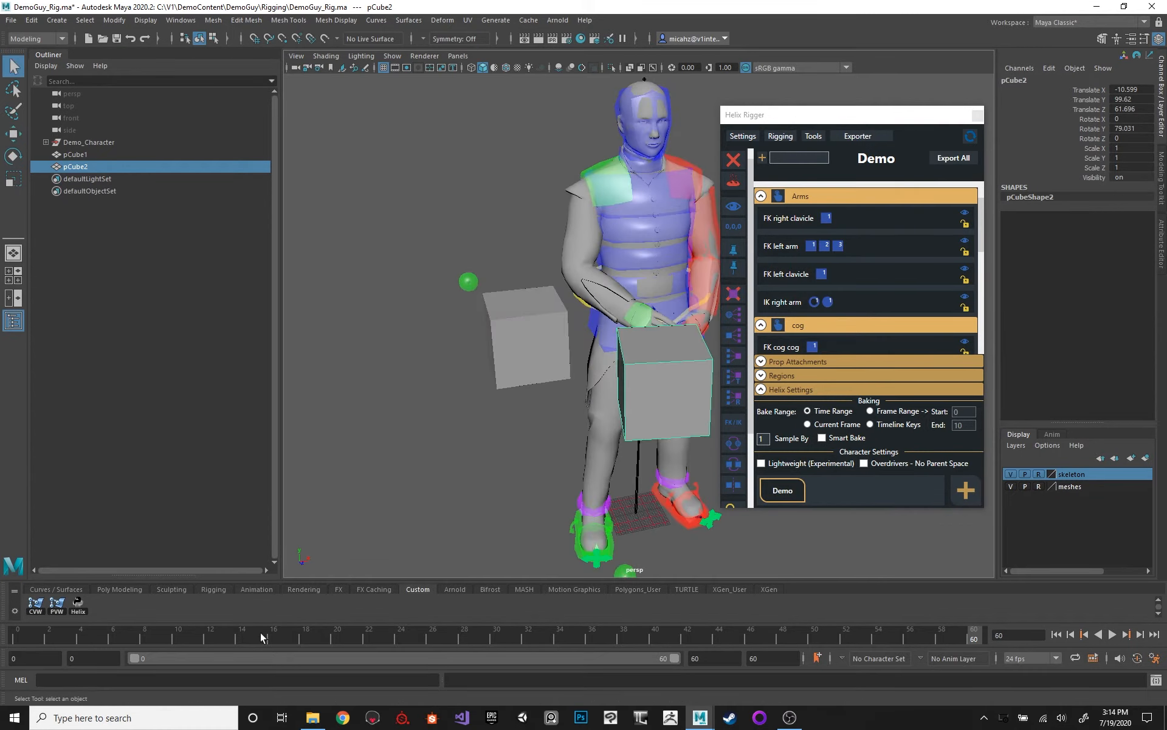
Step: Bake an Overdriver for the right hand IK control at frame 10, using pCube1 and pCube2 as its parent spaces
{"action": "key", "text": "alt+v"}
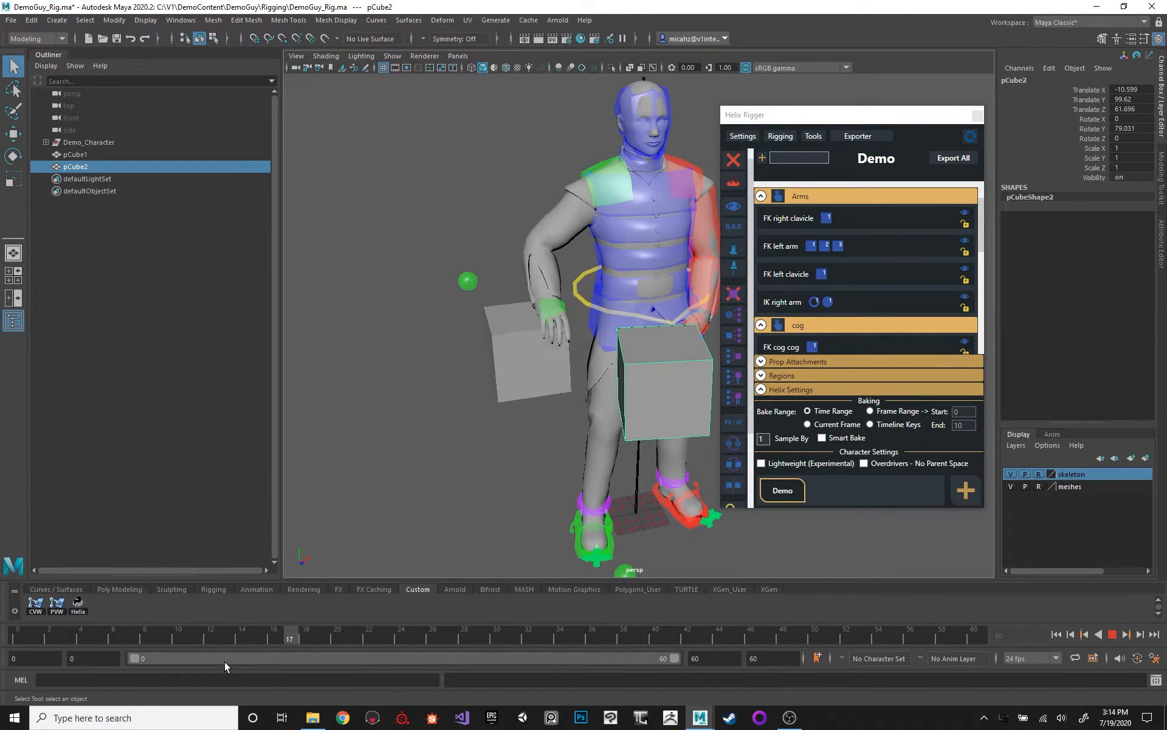
{"action": "key", "text": "alt+v"}
{"action": "scroll", "coordinate": [461, 243], "scroll_direction": "up", "scroll_amount": 4}
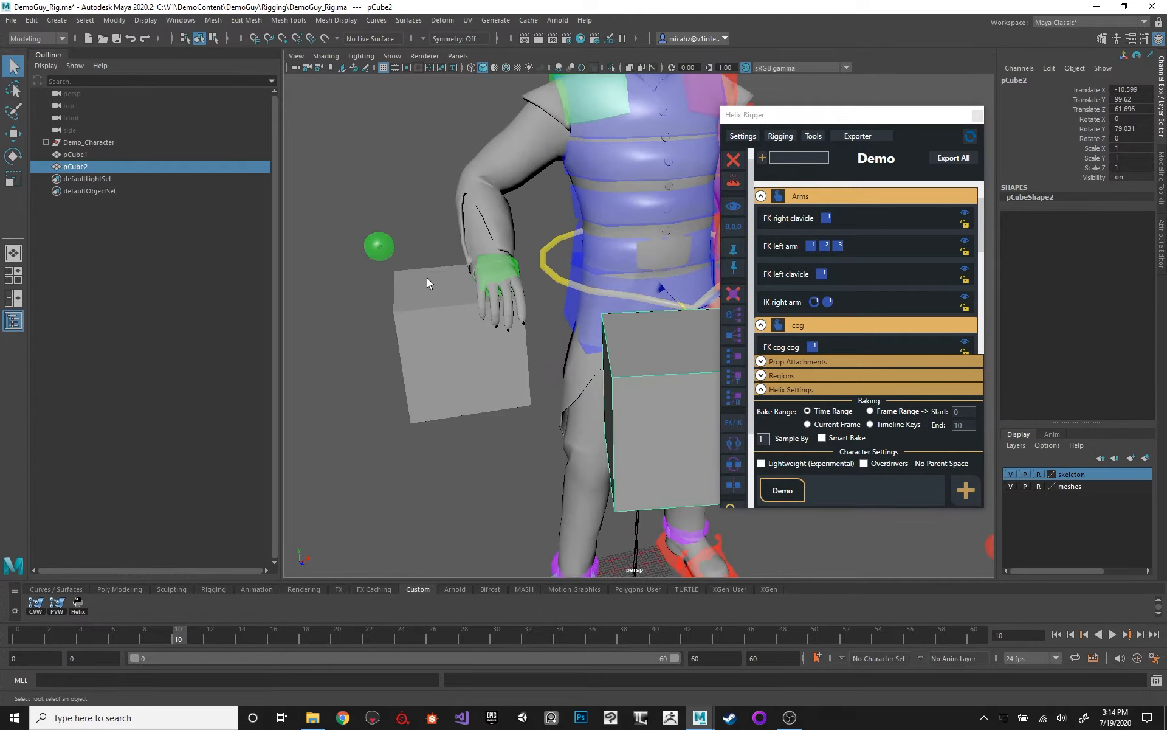
{"action": "left_click", "coordinate": [427, 279]}
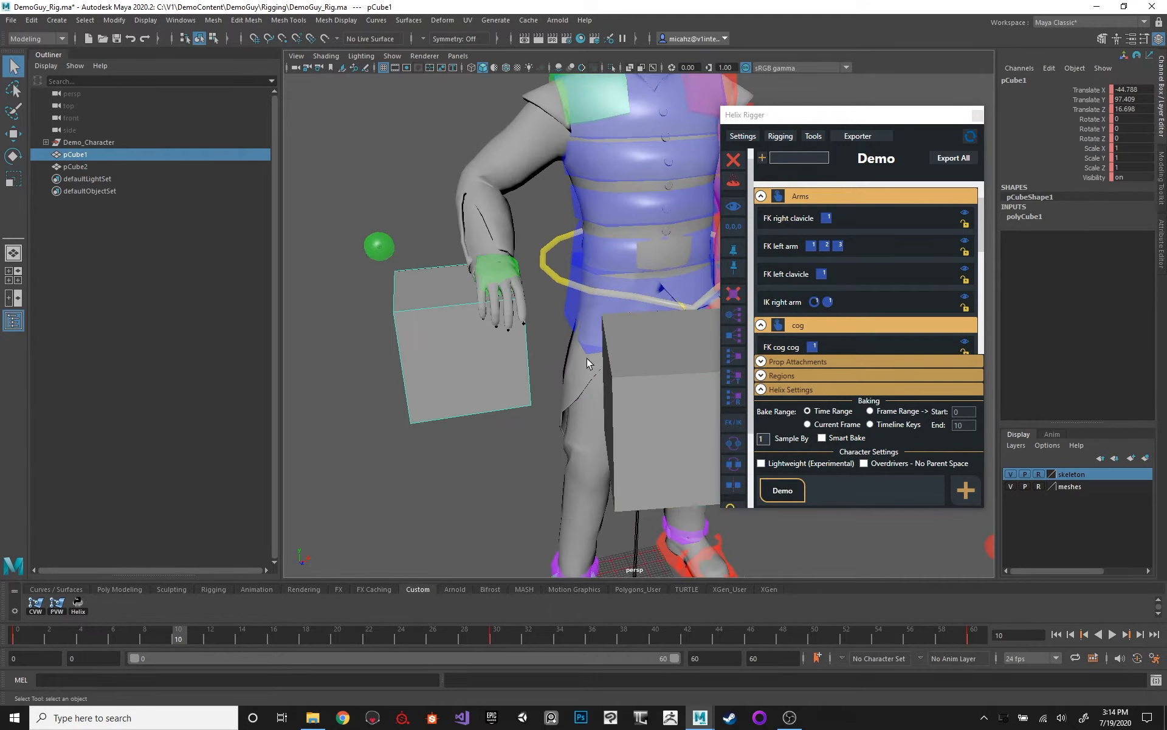
{"action": "left_click", "coordinate": [652, 369], "text": "shift"}
{"action": "left_click", "coordinate": [511, 268], "text": "shift"}
{"action": "middle_click_drag", "start_coordinate": [538, 209], "coordinate": [574, 220], "text": "alt"}
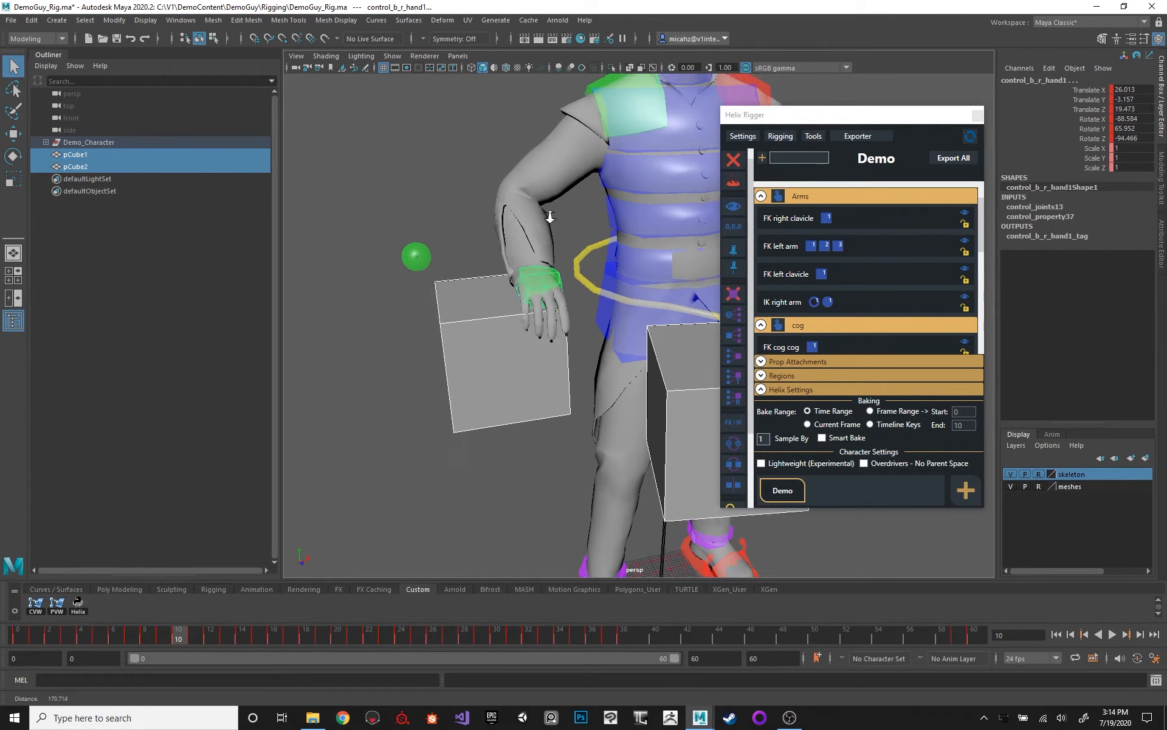
{"action": "scroll", "coordinate": [574, 220], "scroll_direction": "down", "scroll_amount": 2}
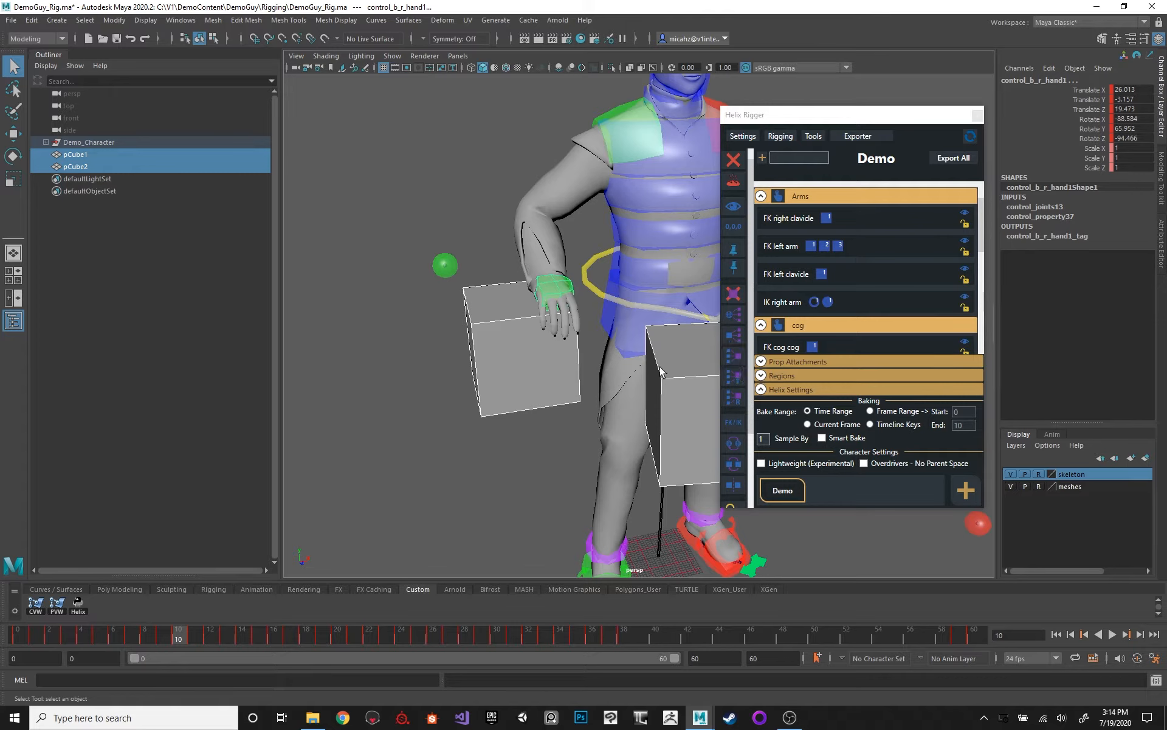
{"action": "left_click", "coordinate": [735, 363]}
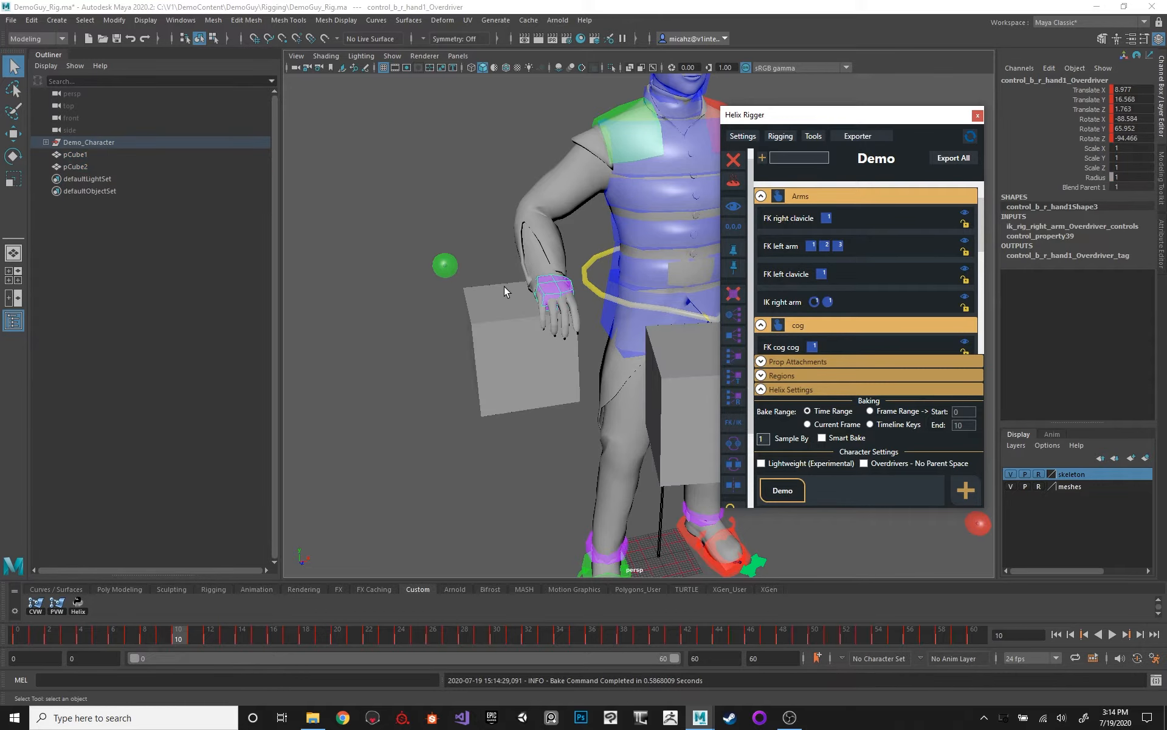
Step: Scrub the early frames and test-move pCube1 and pCube2 in turn to see which cube drives the hand, undoing the moves
{"action": "left_click_drag", "start_coordinate": [19, 636], "coordinate": [149, 639]}
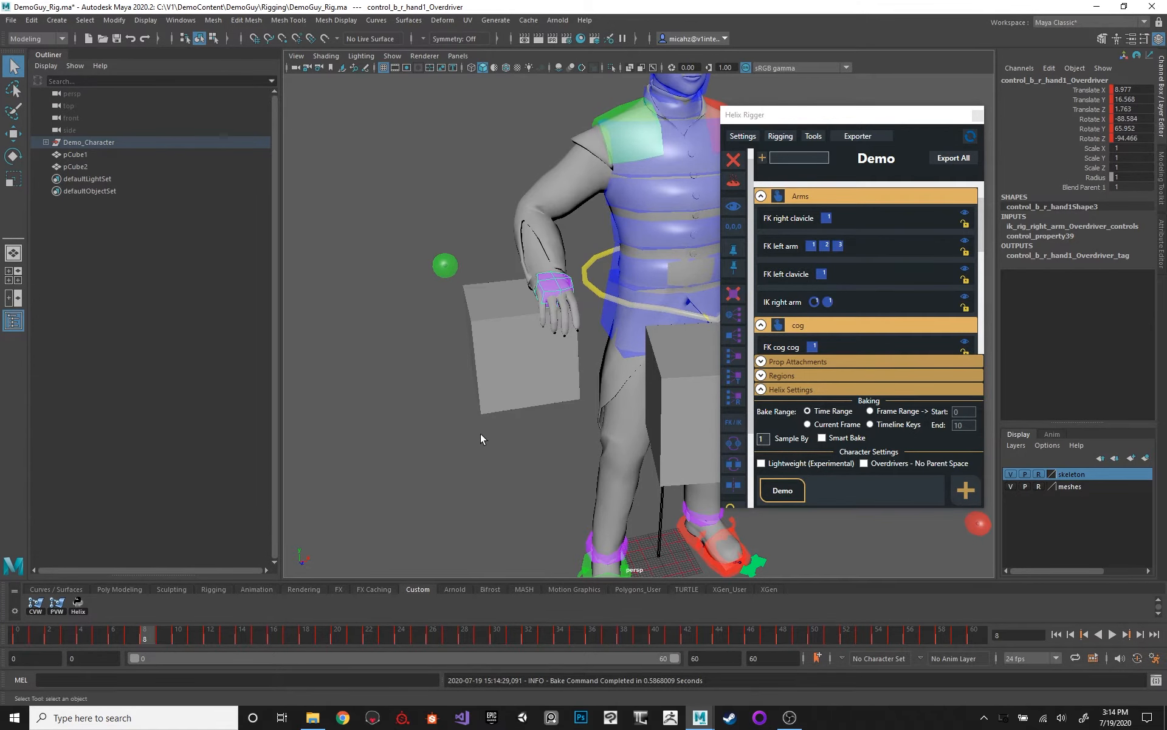
{"action": "left_click", "coordinate": [505, 332]}
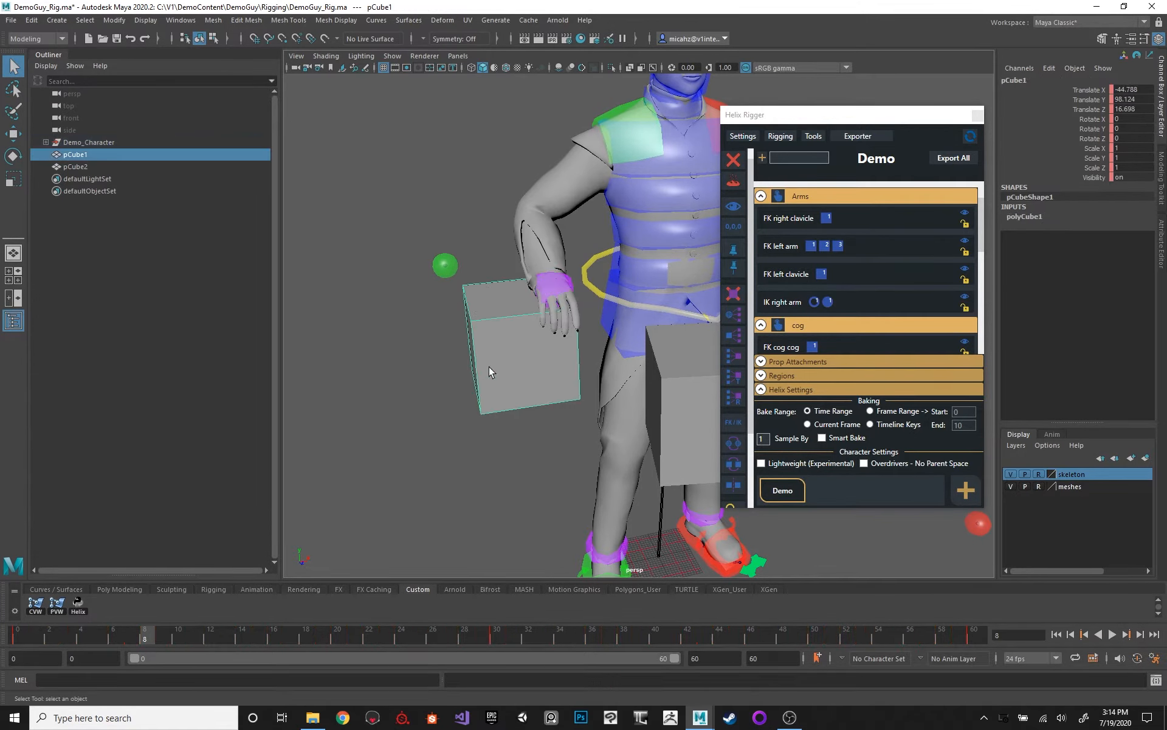
{"action": "key", "text": "w"}
{"action": "left_click_drag", "start_coordinate": [531, 344], "coordinate": [512, 313]}
{"action": "key", "text": "ctrl+z"}
{"action": "left_click", "coordinate": [675, 357]}
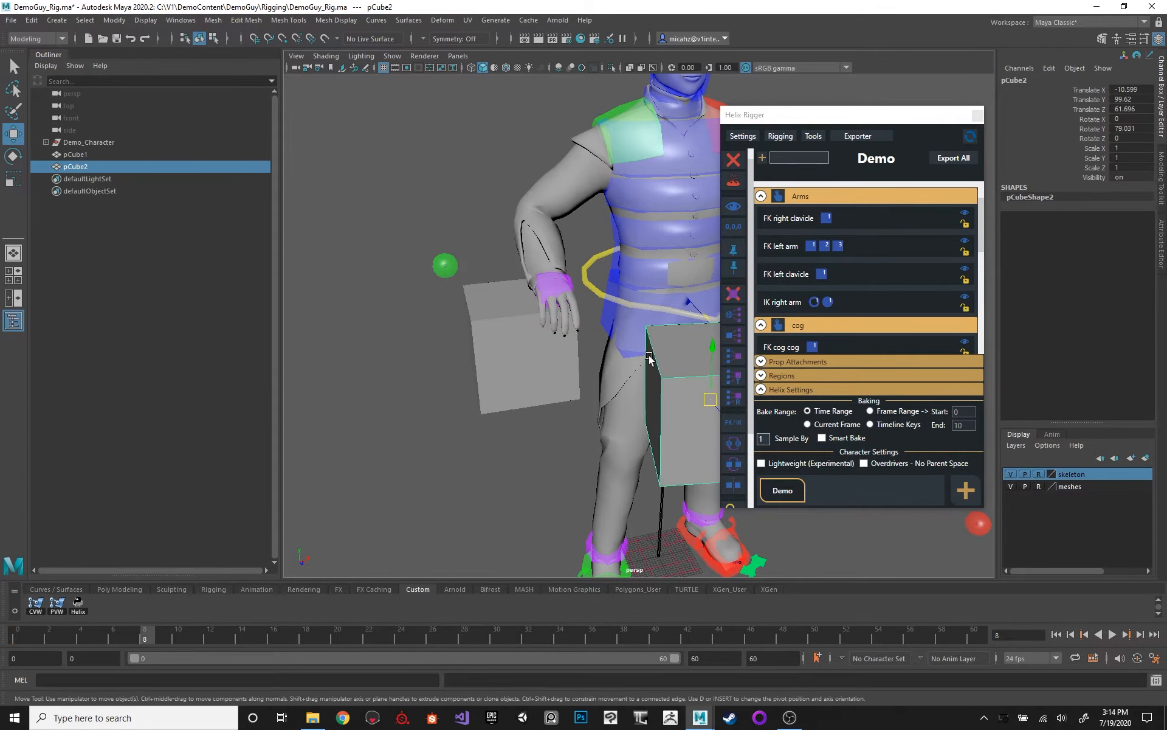
{"action": "middle_click_drag", "start_coordinate": [651, 356], "coordinate": [628, 351], "text": "alt"}
{"action": "left_click_drag", "start_coordinate": [677, 393], "coordinate": [661, 340]}
Step: Select the right hand Overdriver control and open its space switcher beside the character
{"action": "left_click", "coordinate": [551, 236]}
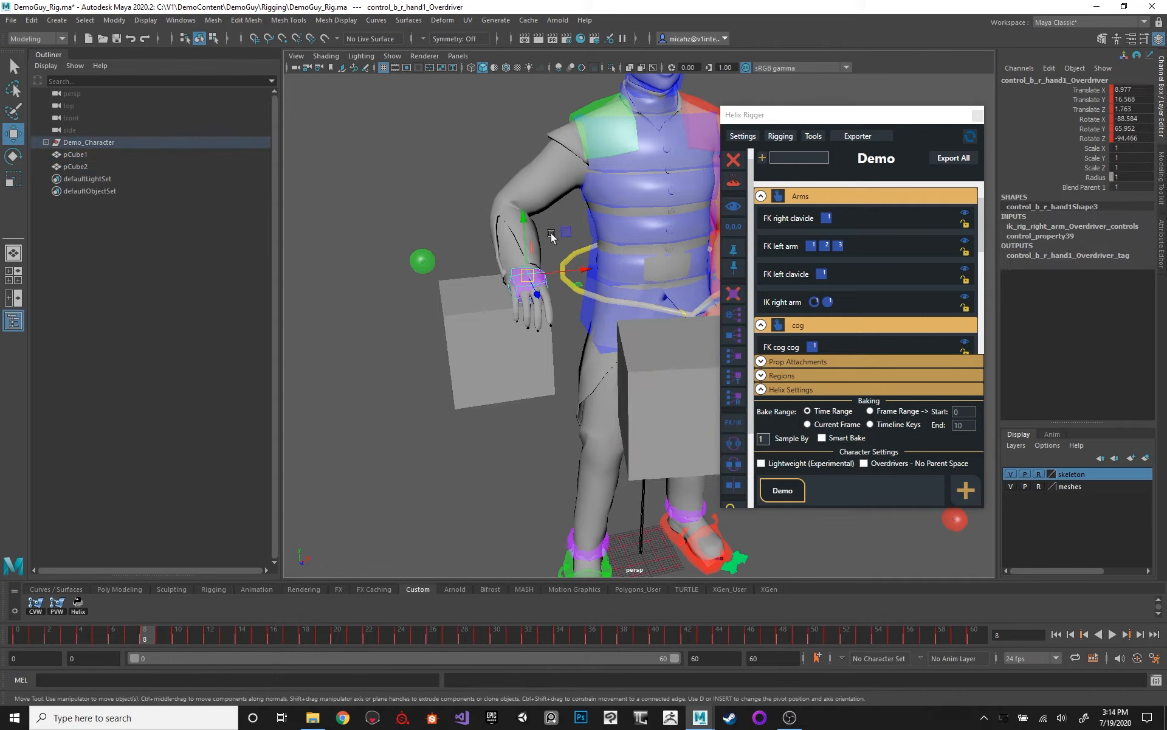
{"action": "left_click", "coordinate": [738, 447]}
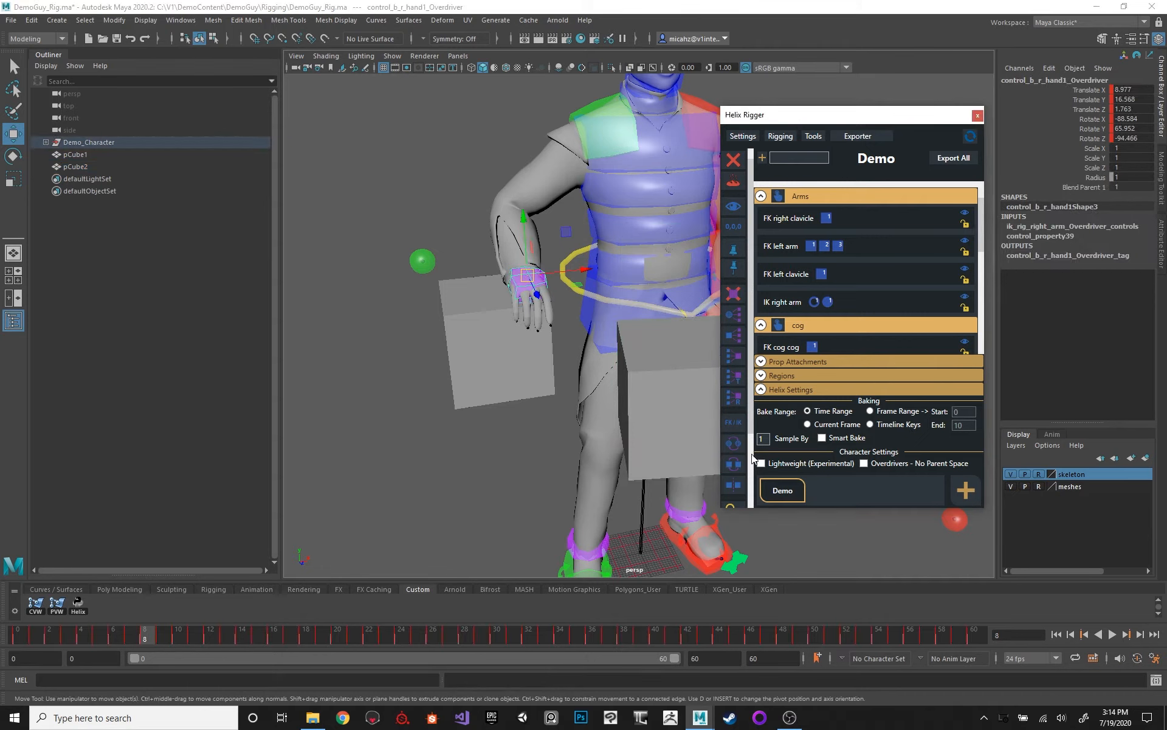
{"action": "left_click", "coordinate": [734, 446]}
{"action": "left_click_drag", "start_coordinate": [523, 329], "coordinate": [524, 346]}
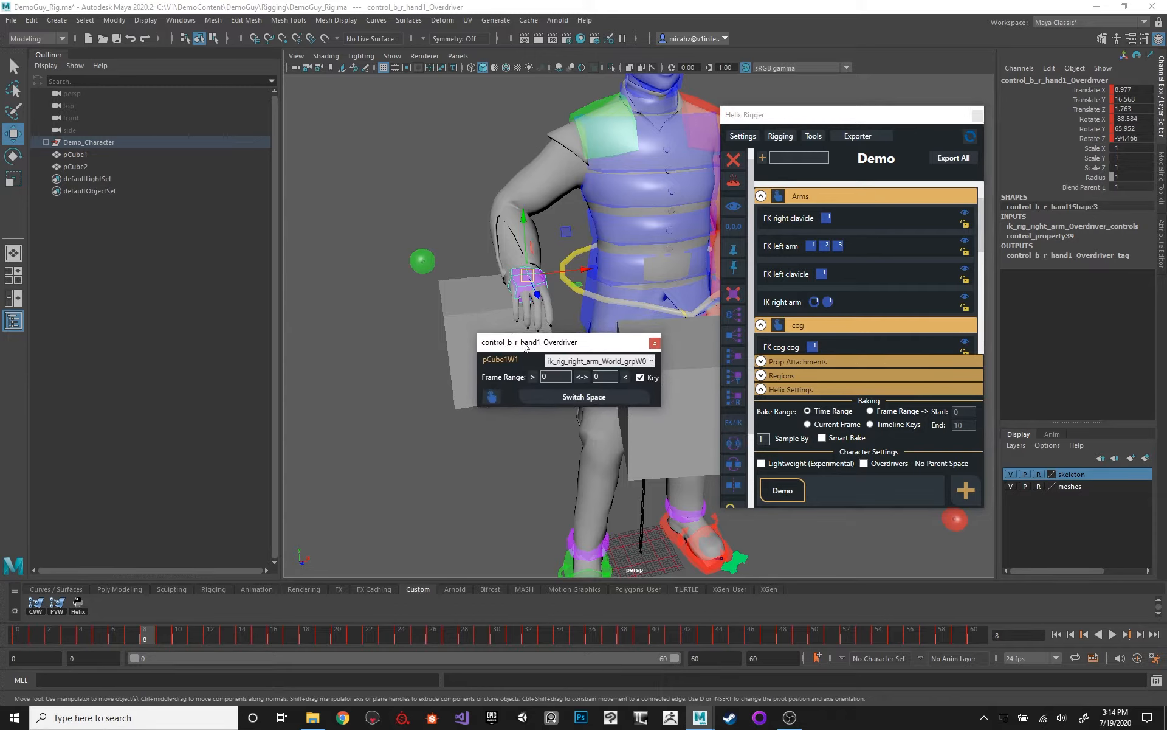
{"action": "left_click", "coordinate": [655, 343]}
{"action": "left_click", "coordinate": [734, 443]}
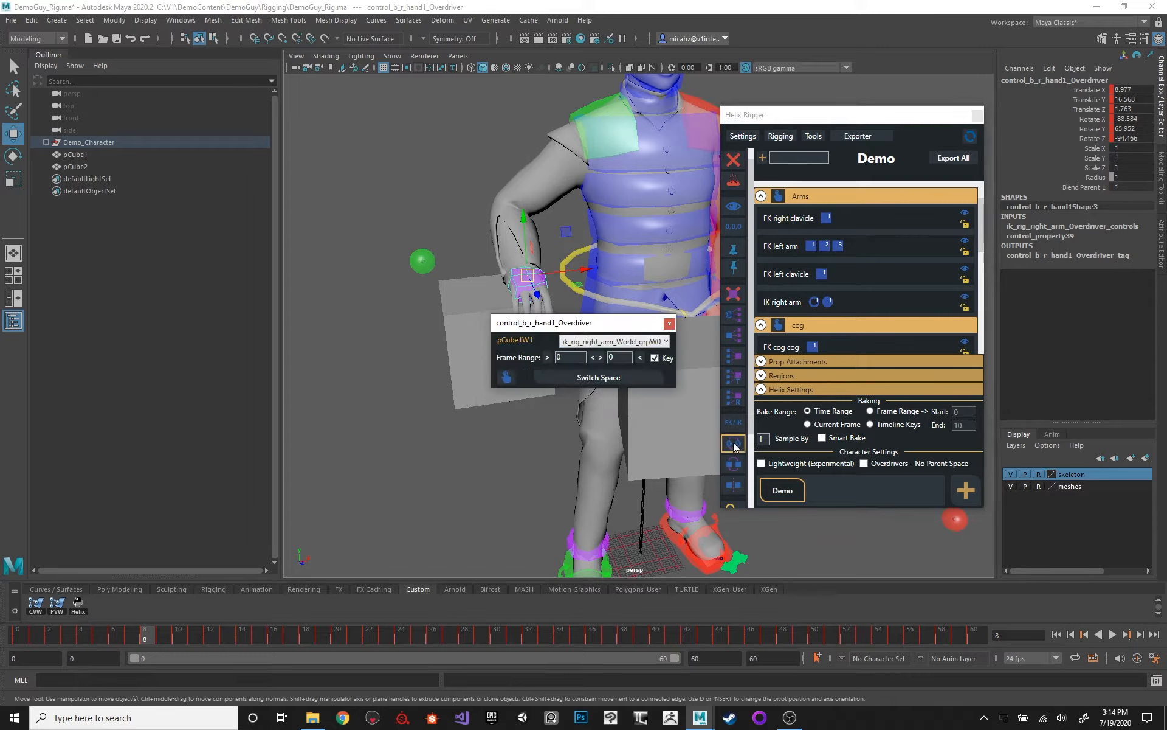
{"action": "left_click_drag", "start_coordinate": [596, 322], "coordinate": [440, 360]}
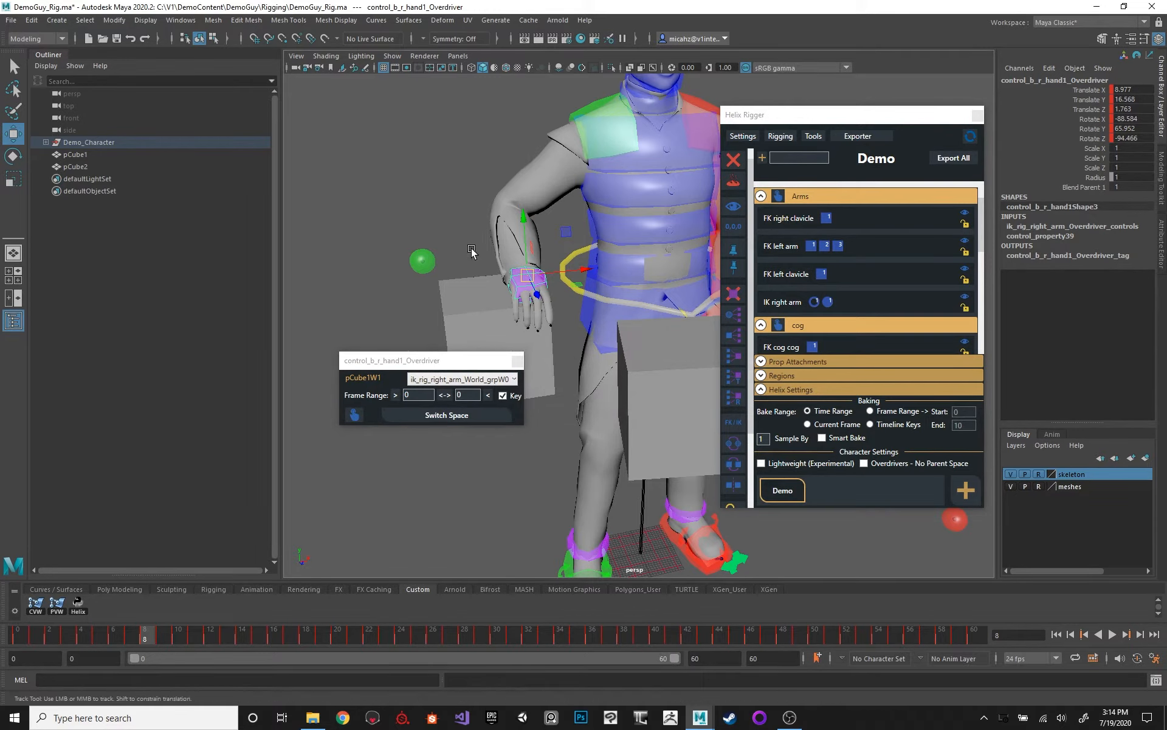
{"action": "mouse_move", "coordinate": [472, 254]}
{"action": "middle_mouse_down", "text": "alt"}
{"action": "mouse_move", "coordinate": [436, 219]}
{"action": "mouse_move", "coordinate": [483, 256]}
{"action": "middle_mouse_up", "text": "alt"}
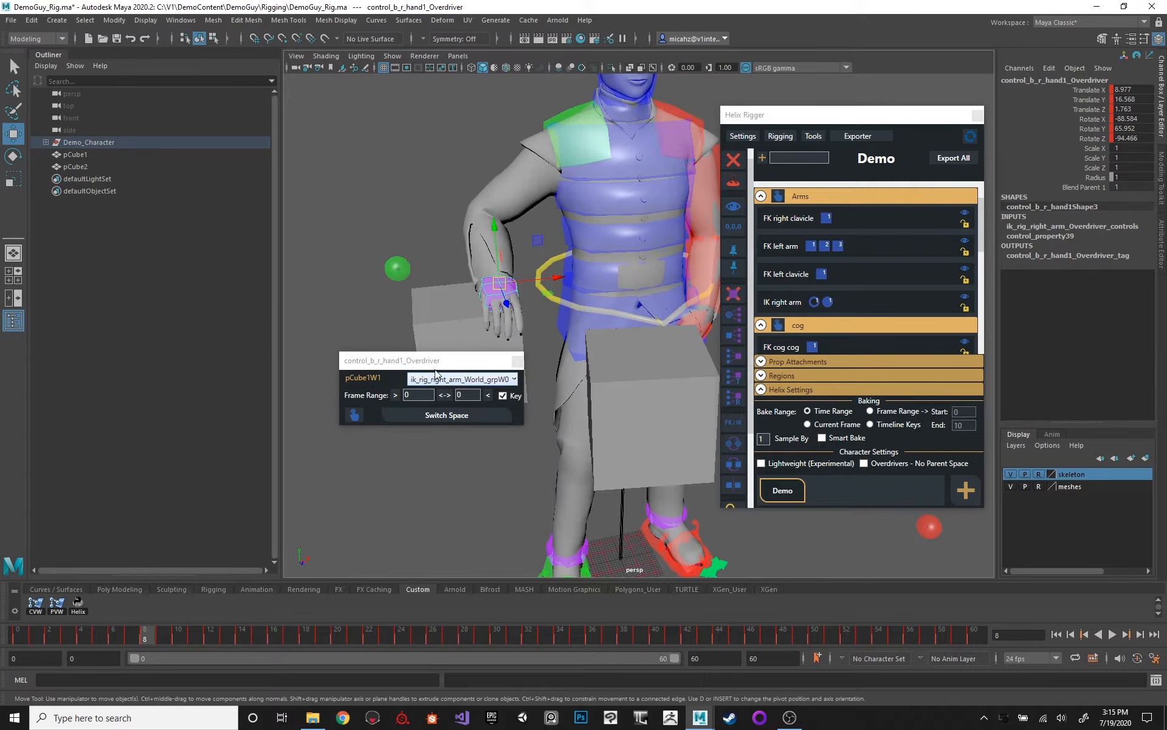
Step: Scrub to frame 12 and review the available parent spaces, keeping ik_rig_right_arm_World_grpW0 as the target
{"action": "left_click_drag", "start_coordinate": [35, 630], "coordinate": [0, 630]}
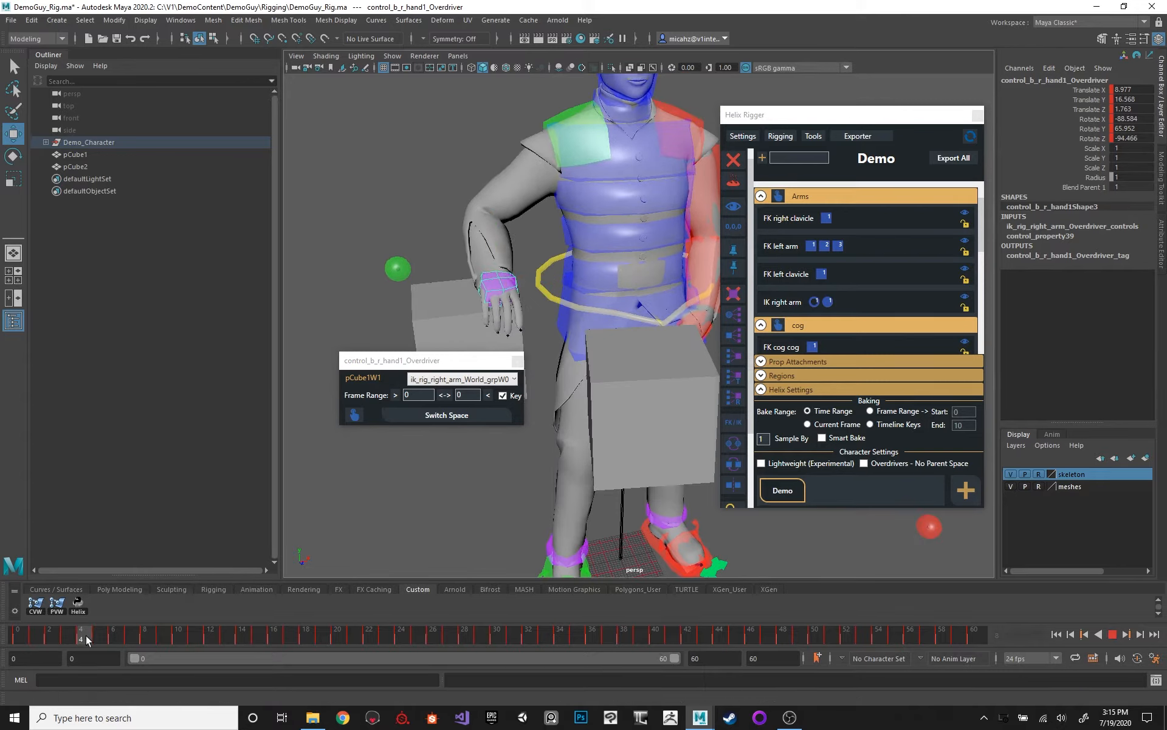
{"action": "left_click_drag", "start_coordinate": [85, 636], "coordinate": [211, 646]}
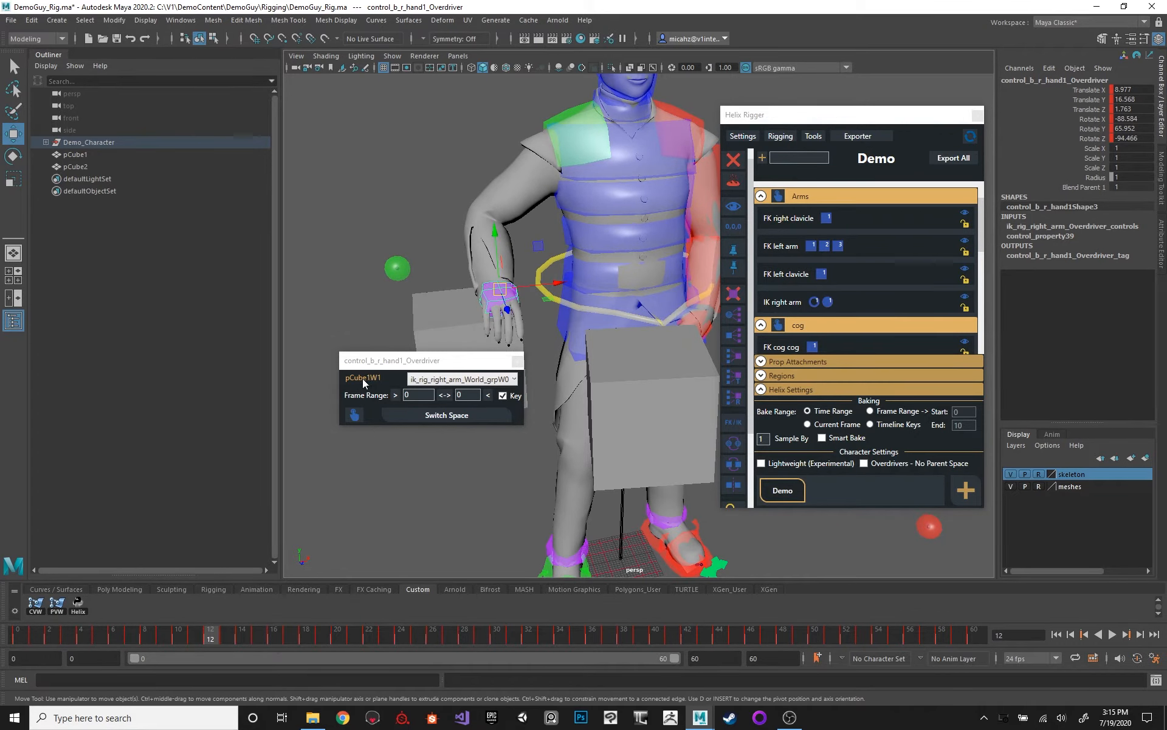
{"action": "left_click", "coordinate": [440, 383]}
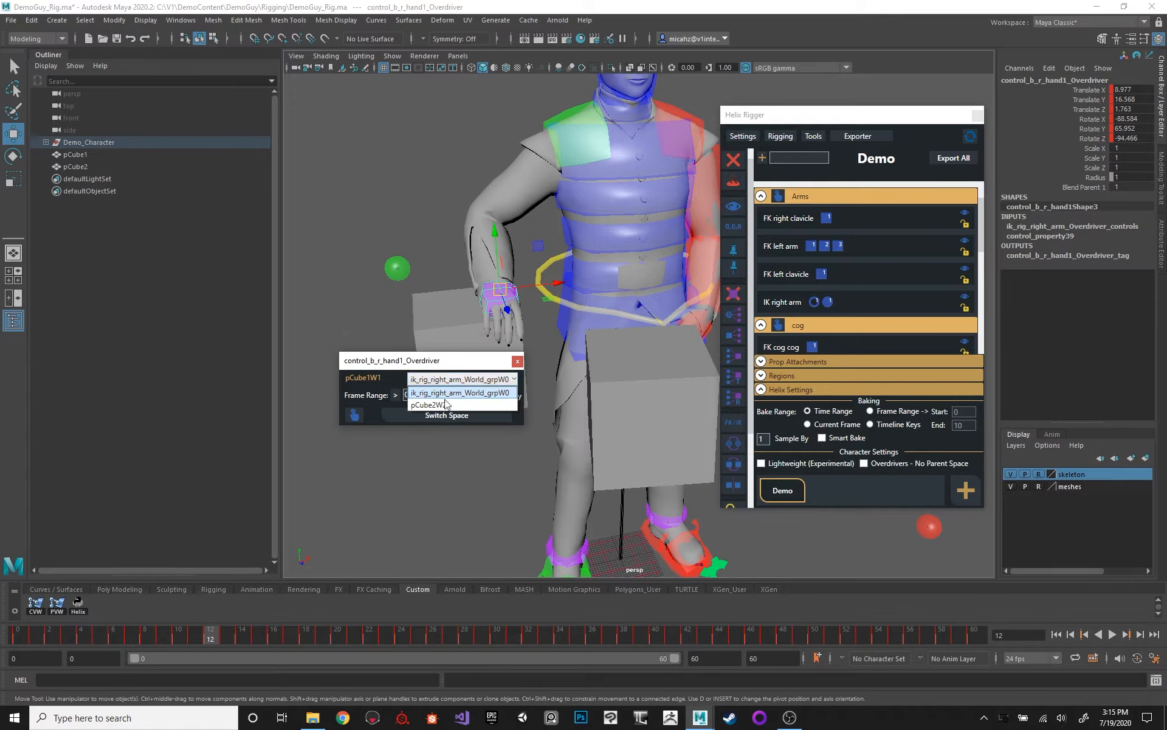
{"action": "left_click", "coordinate": [456, 394]}
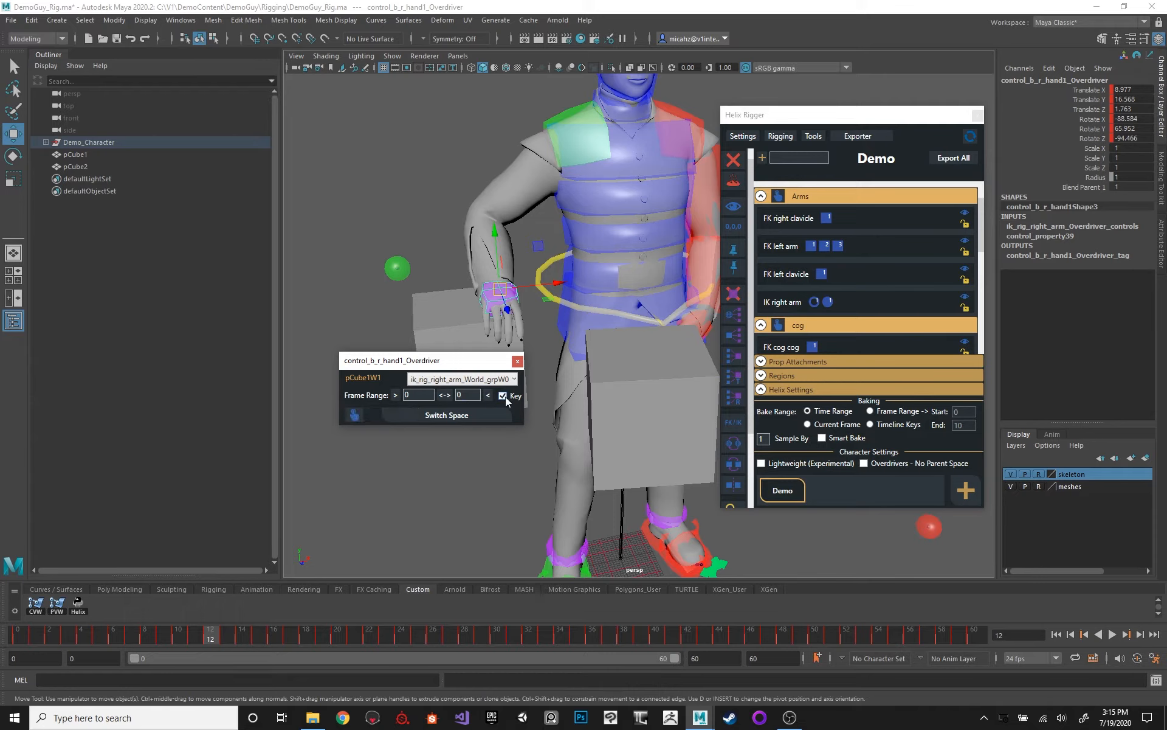
Step: Switch the right hand Overdriver to the ik_rig_right_arm_World_grpW0 space for frames 21 to 40 with keying on
{"action": "left_click_drag", "start_coordinate": [132, 635], "coordinate": [349, 637]}
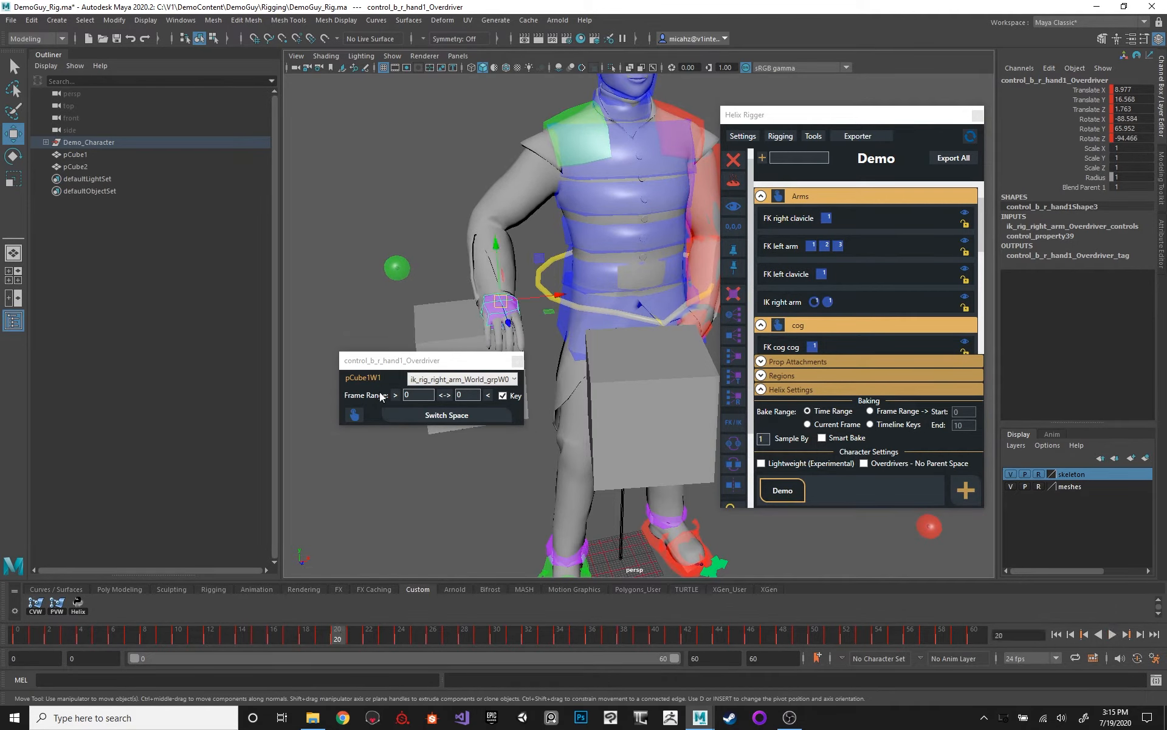
{"action": "left_click", "coordinate": [354, 632]}
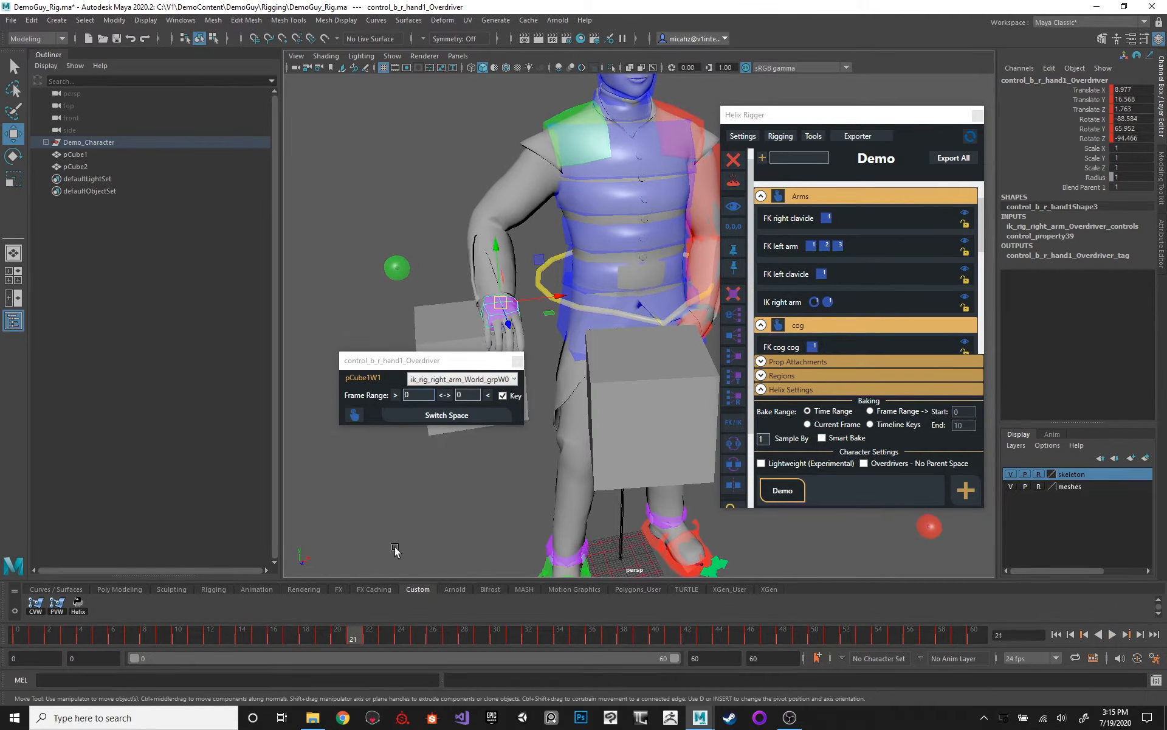
{"action": "left_click", "coordinate": [396, 395]}
{"action": "left_click_drag", "start_coordinate": [580, 635], "coordinate": [655, 638]}
{"action": "left_click", "coordinate": [488, 395]}
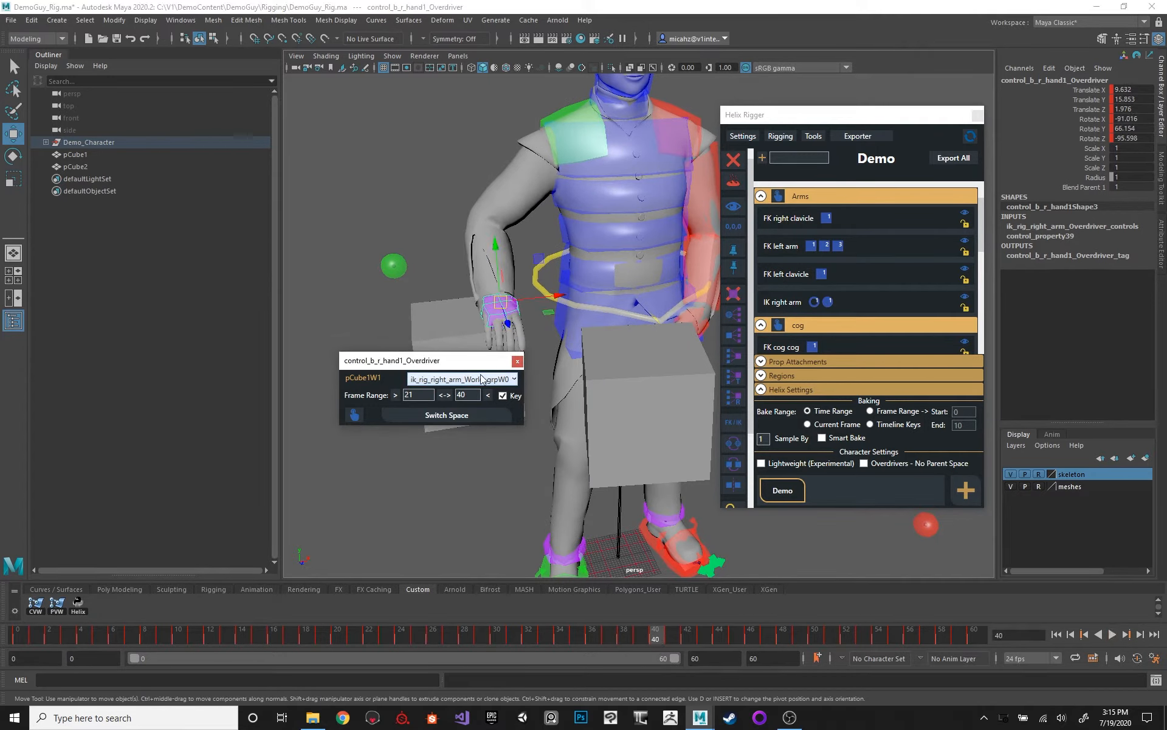
{"action": "left_click", "coordinate": [447, 413]}
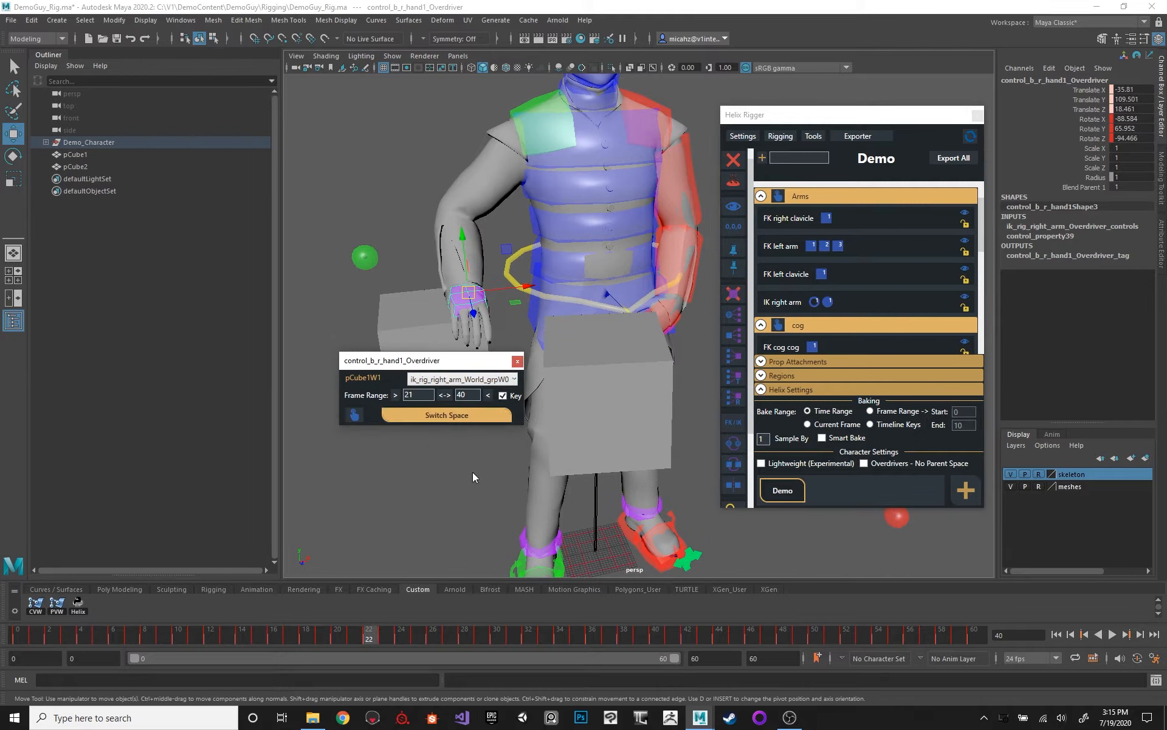
Step: Switch the right hand Overdriver to the pCube2W2 space for frames 41 to 60
{"action": "double_click", "coordinate": [414, 395]}
{"action": "type", "text": "4"}
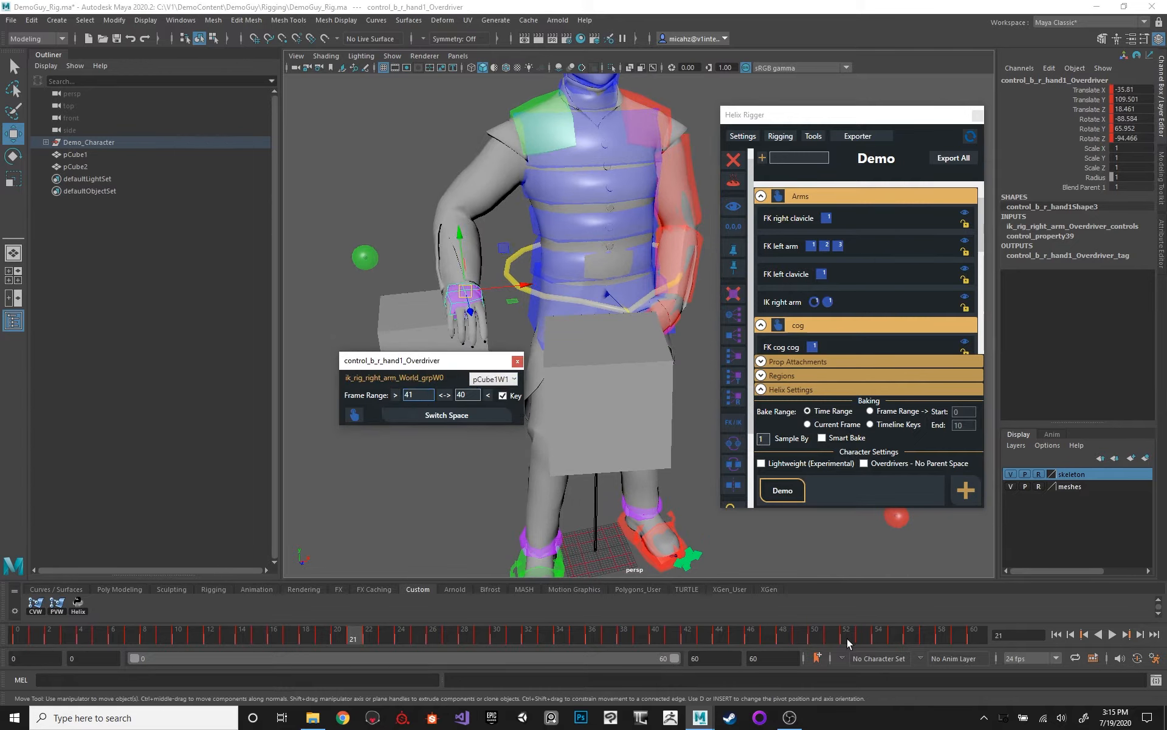
{"action": "left_click_drag", "start_coordinate": [849, 638], "coordinate": [975, 637]}
{"action": "left_click", "coordinate": [489, 396]}
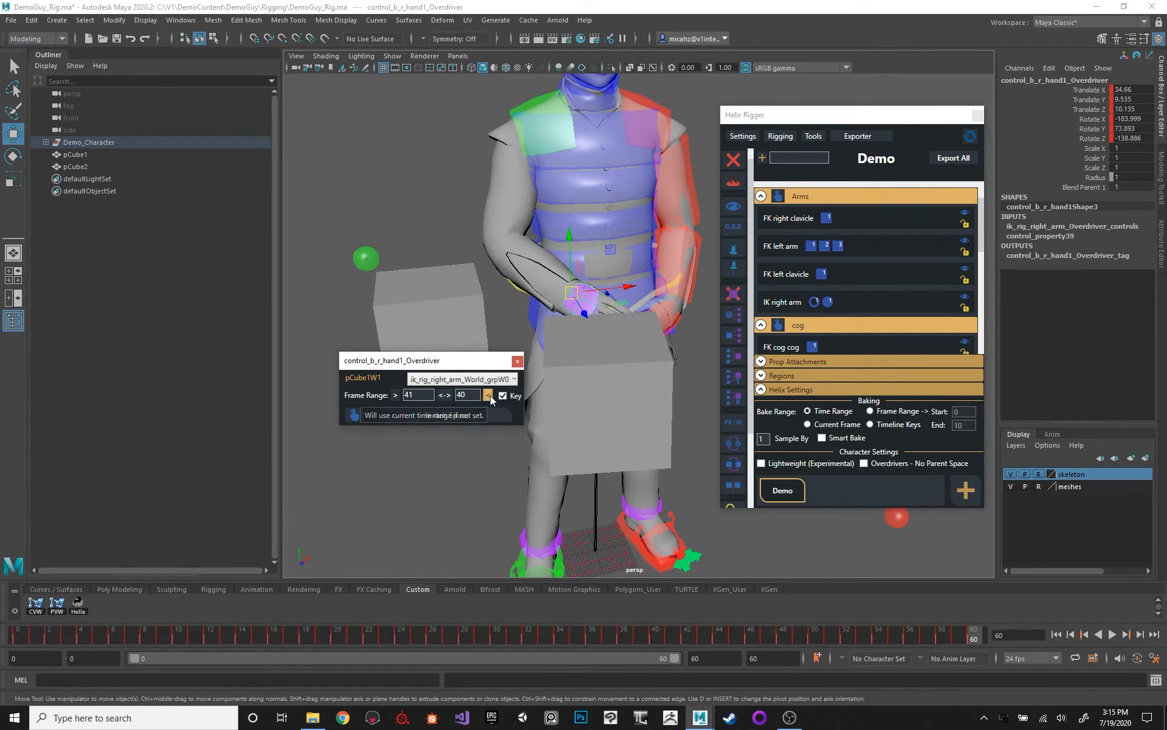
{"action": "left_click", "coordinate": [469, 379]}
{"action": "left_click", "coordinate": [461, 407]}
{"action": "left_click", "coordinate": [470, 415]}
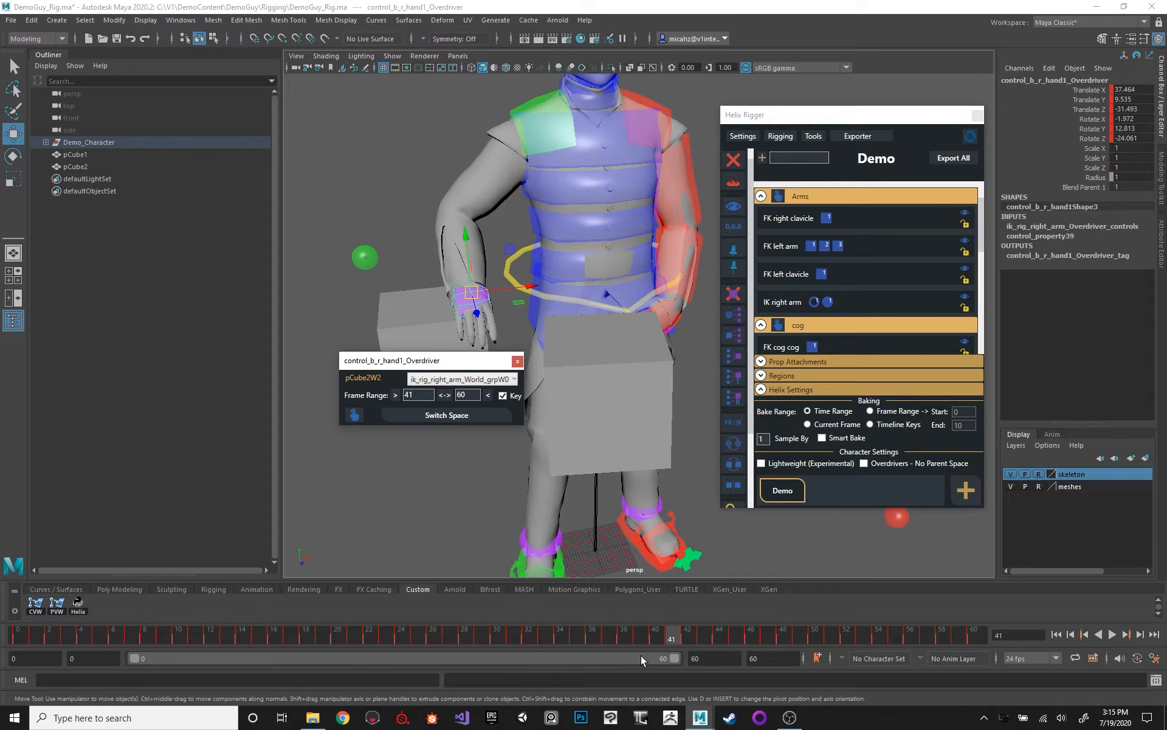
Step: Check the hand's active space at frames 30, 10 and 50, and close the space switcher
{"action": "left_click_drag", "start_coordinate": [683, 637], "coordinate": [493, 636]}
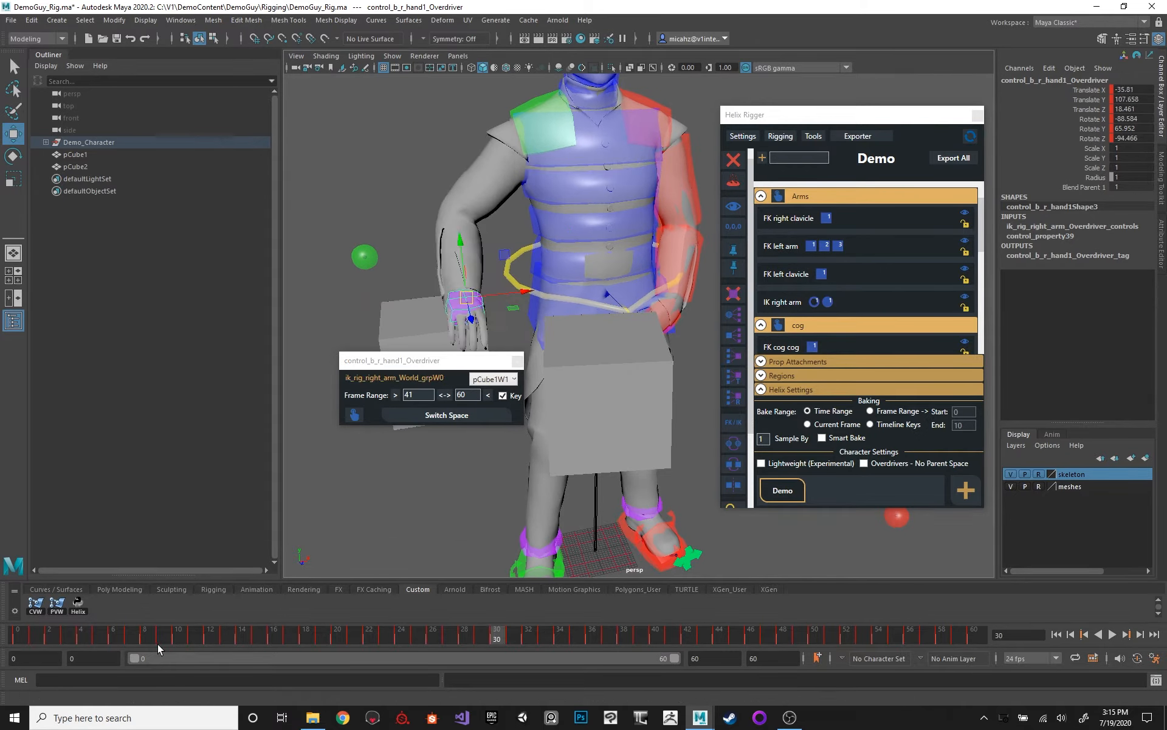
{"action": "left_click", "coordinate": [175, 636]}
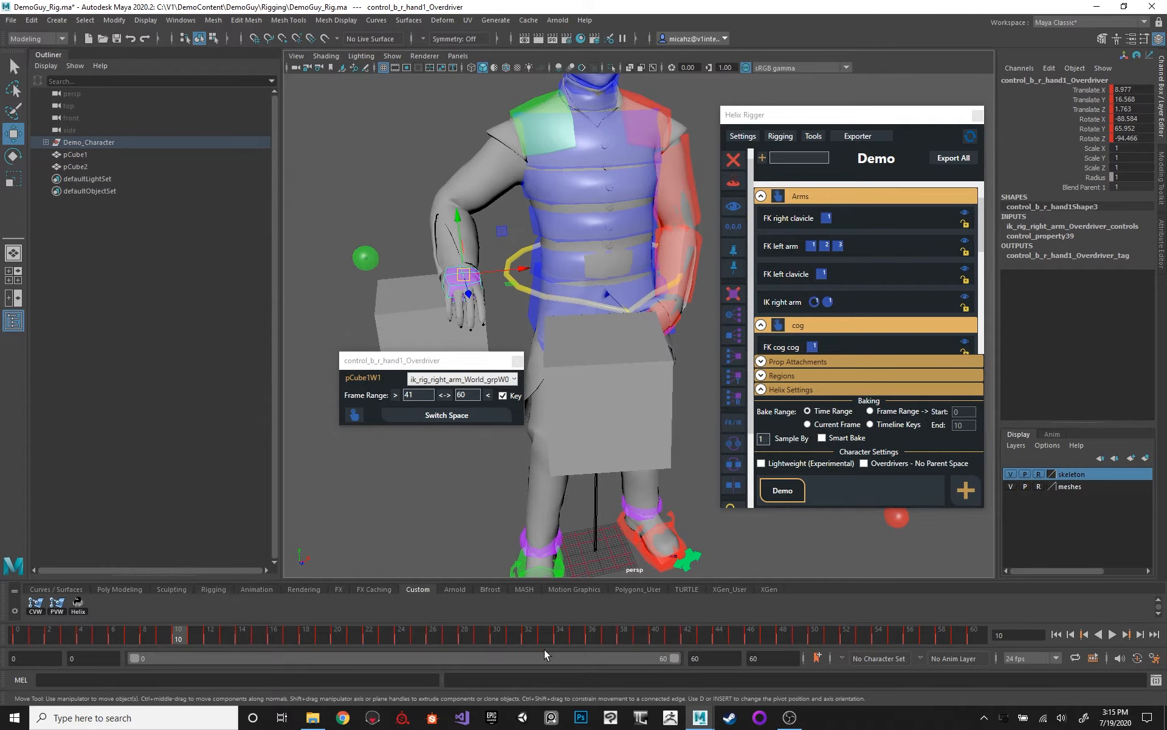
{"action": "left_click_drag", "start_coordinate": [545, 637], "coordinate": [820, 633]}
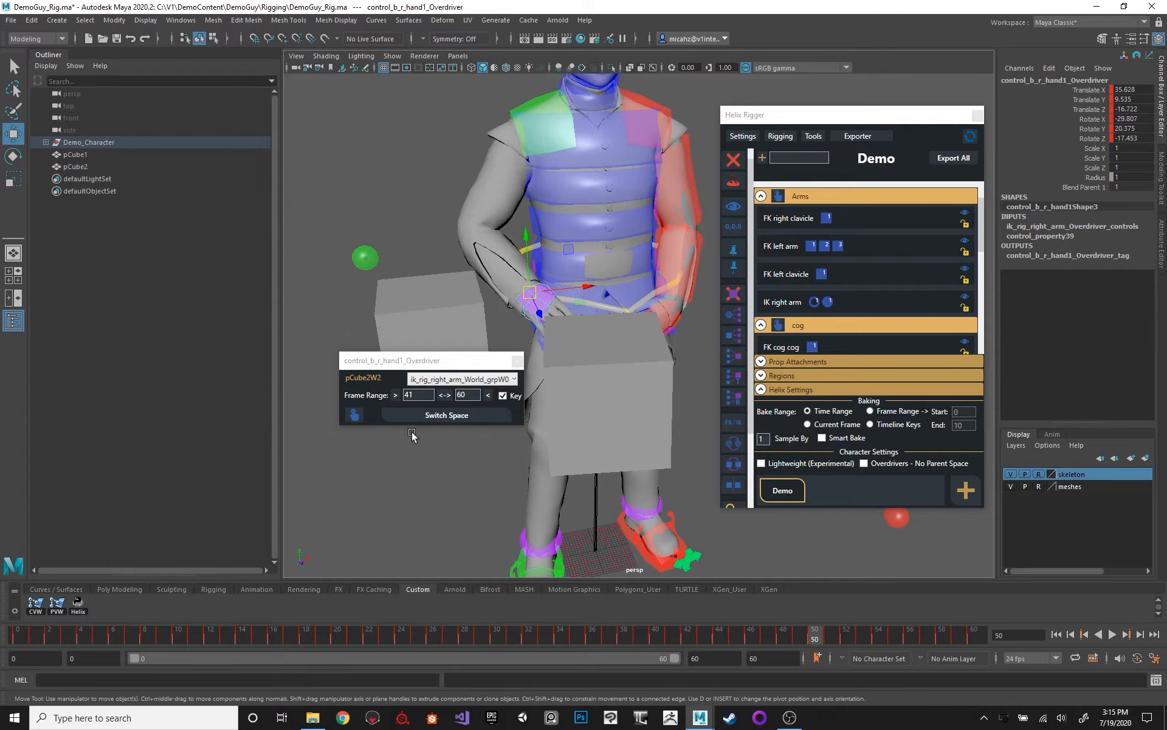
{"action": "left_click", "coordinate": [517, 362]}
Step: Test-move pCube2 at frame 50 to check the hand's attachment, undo the move and scrub the early frames
{"action": "left_click", "coordinate": [650, 380]}
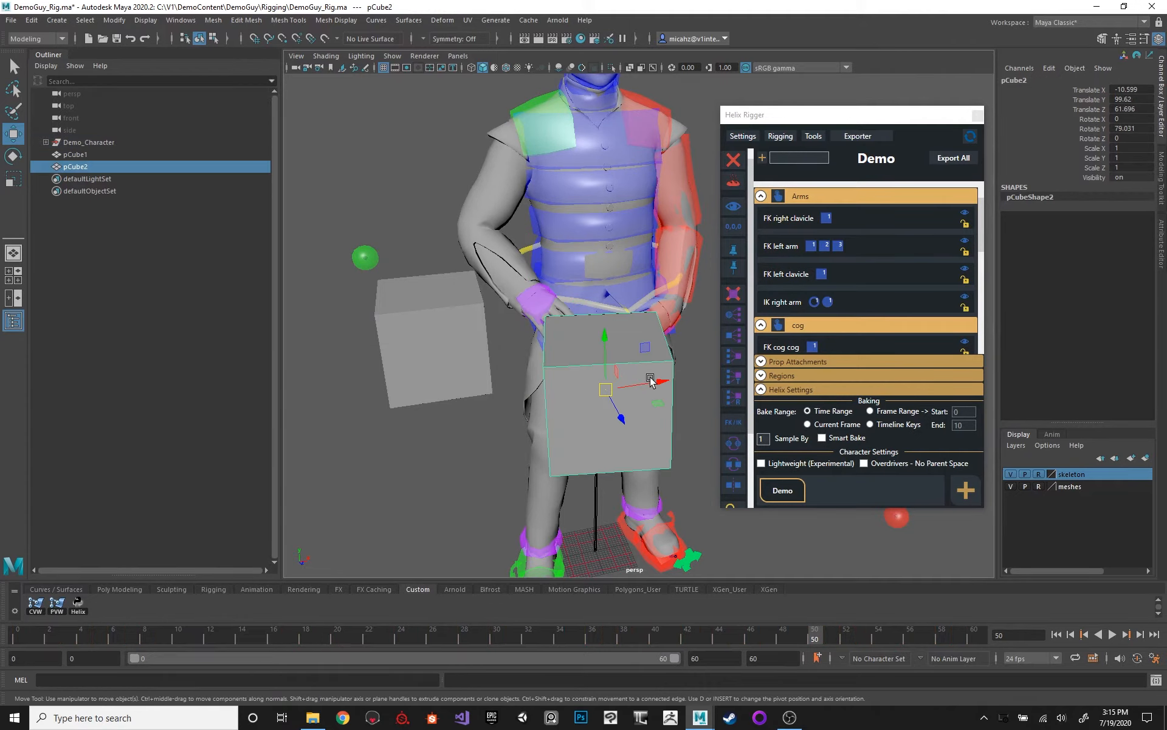
{"action": "left_click_drag", "start_coordinate": [692, 540], "coordinate": [650, 501], "text": "alt"}
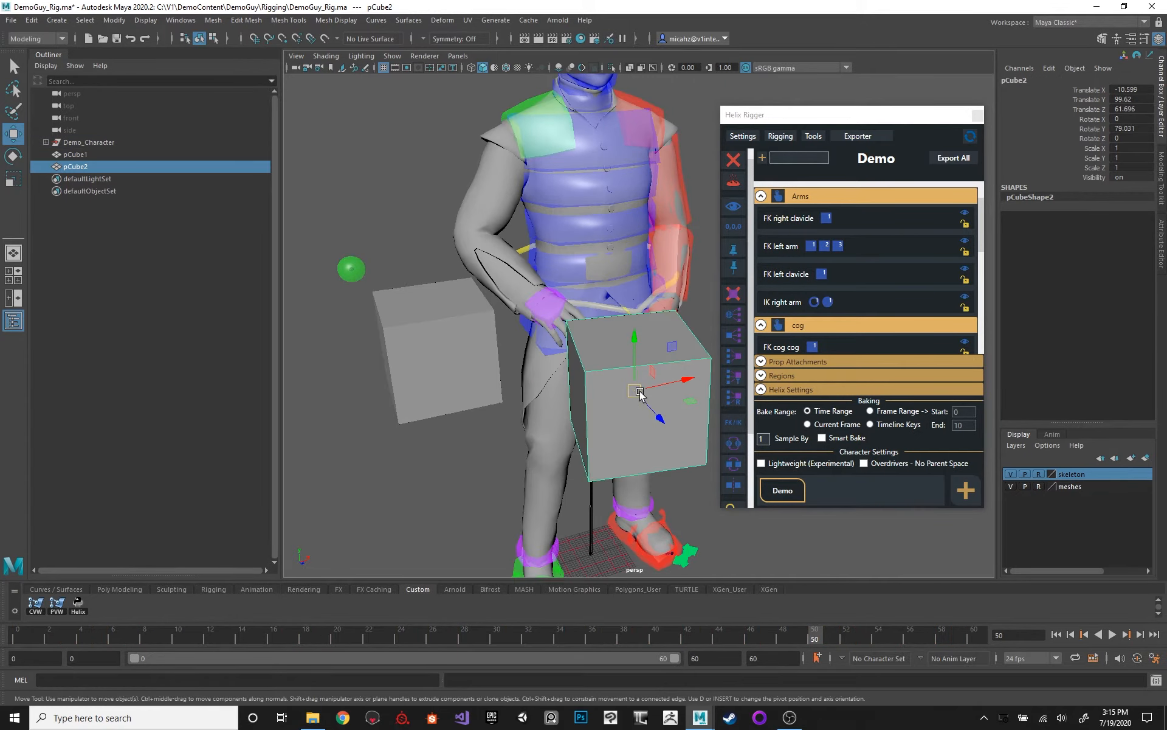
{"action": "left_click_drag", "start_coordinate": [639, 394], "coordinate": [653, 314]}
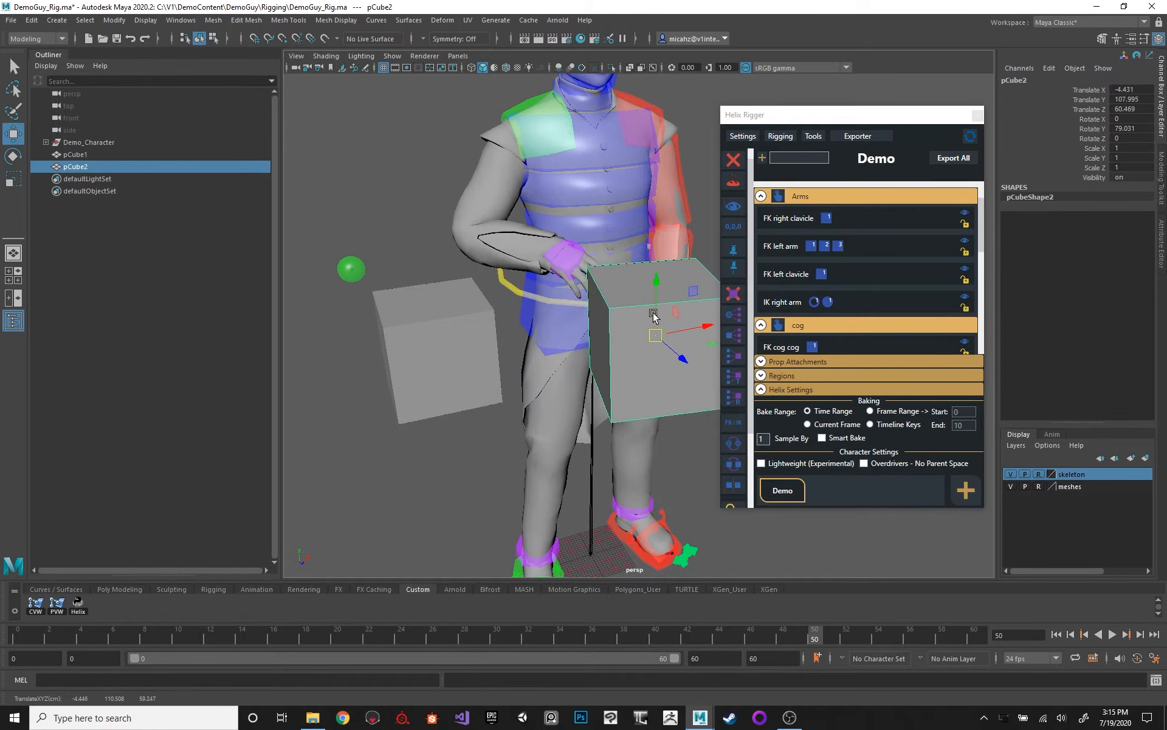
{"action": "key", "text": "ctrl+z"}
{"action": "left_click_drag", "start_coordinate": [183, 636], "coordinate": [264, 637]}
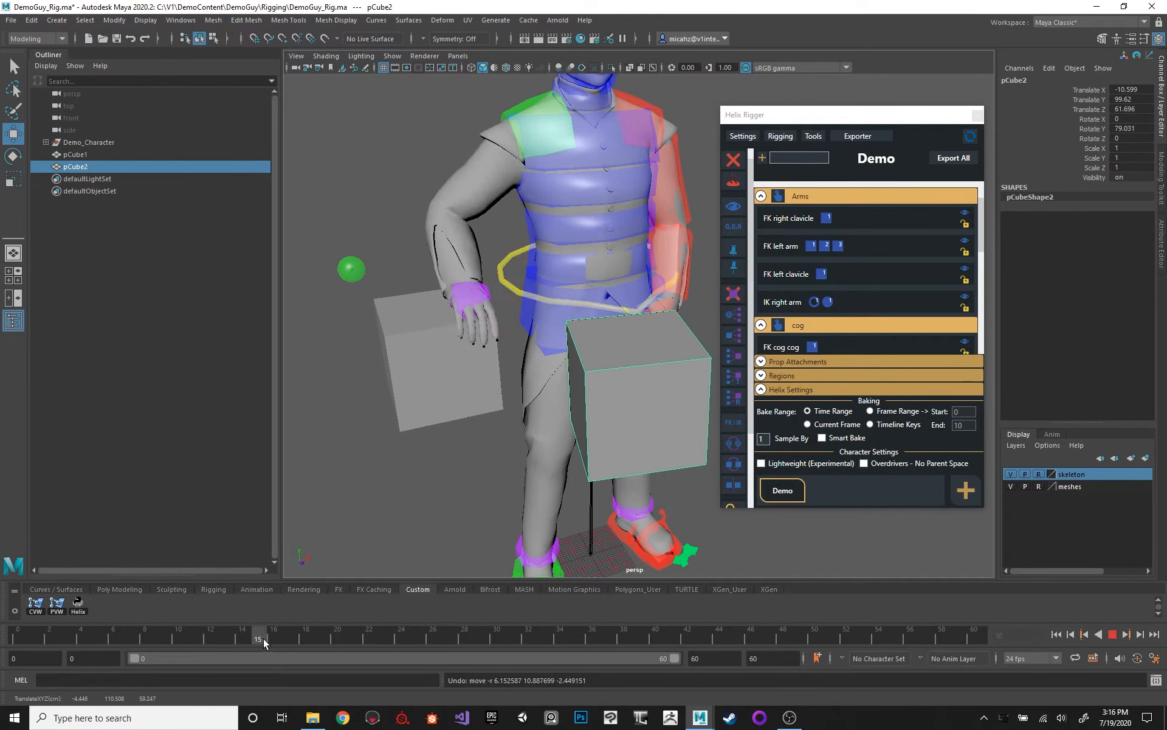
Step: Test-move pCube1 and pCube2 one at a time to check the hand's attachment, undoing each move
{"action": "left_click", "coordinate": [423, 363]}
{"action": "left_click_drag", "start_coordinate": [423, 363], "coordinate": [377, 307]}
{"action": "key", "text": "ctrl+z"}
{"action": "left_click", "coordinate": [643, 394]}
{"action": "mouse_move", "coordinate": [642, 394]}
{"action": "left_mouse_down"}
{"action": "mouse_move", "coordinate": [672, 404]}
{"action": "mouse_move", "coordinate": [644, 401]}
{"action": "left_mouse_up"}
{"action": "key", "text": "ctrl+z"}
Step: Test-move both cubes together at frame 33 while the hand is in world space, and undo the move
{"action": "left_click", "coordinate": [437, 373], "text": "shift"}
{"action": "left_click_drag", "start_coordinate": [504, 636], "coordinate": [513, 636]}
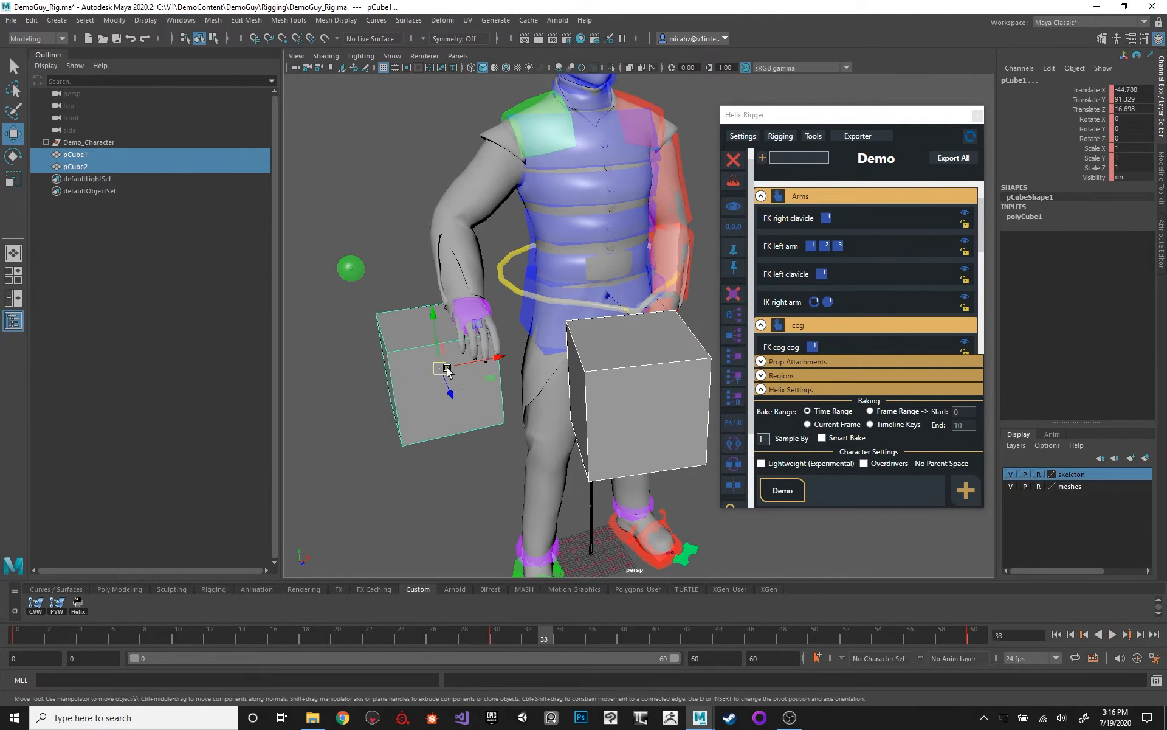
{"action": "left_click_drag", "start_coordinate": [447, 371], "coordinate": [518, 242]}
{"action": "key", "text": "ctrl+z"}
Step: Examine the right hand Overdriver's curves in the Graph Editor while scrubbing across the space switches, and close the editor
{"action": "left_click", "coordinate": [470, 317]}
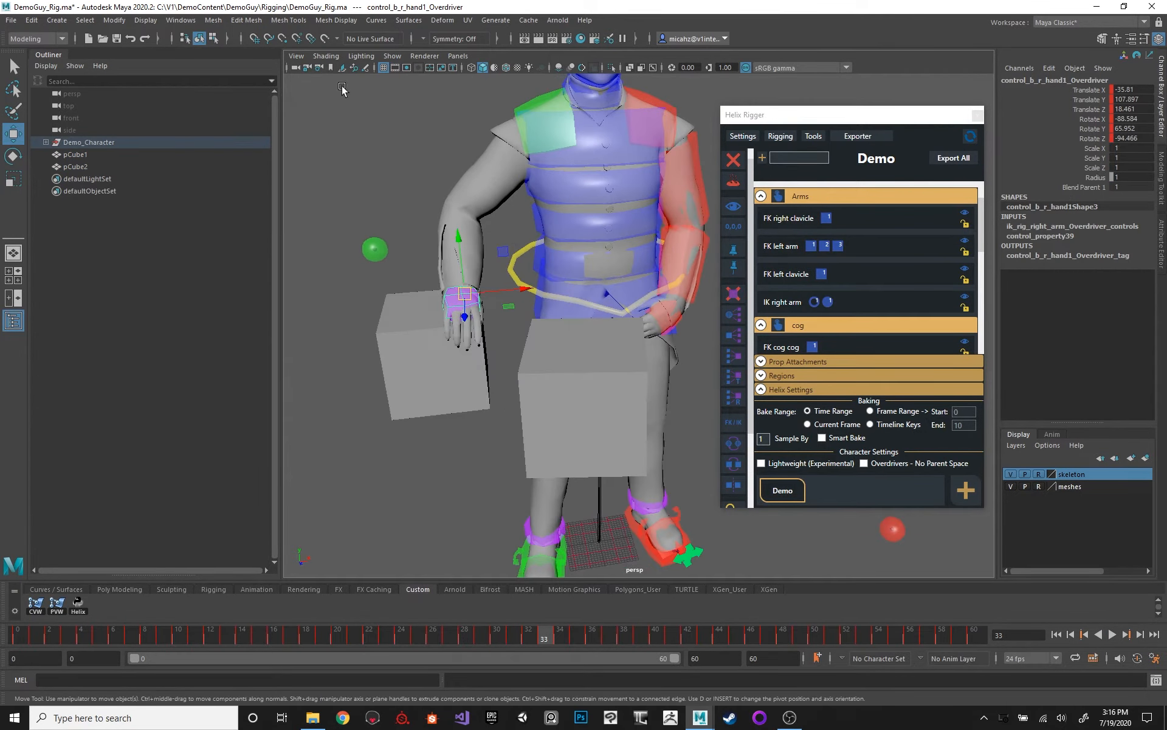
{"action": "mouse_move", "coordinate": [236, 88]}
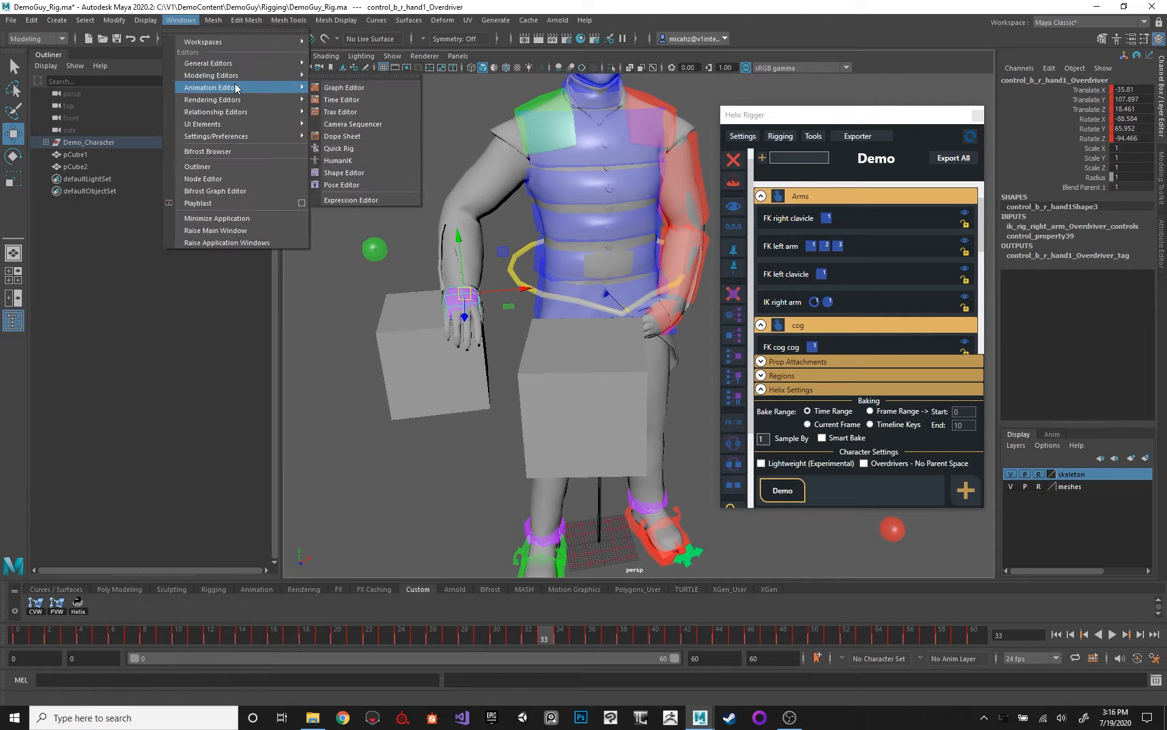
{"action": "left_click", "coordinate": [343, 87]}
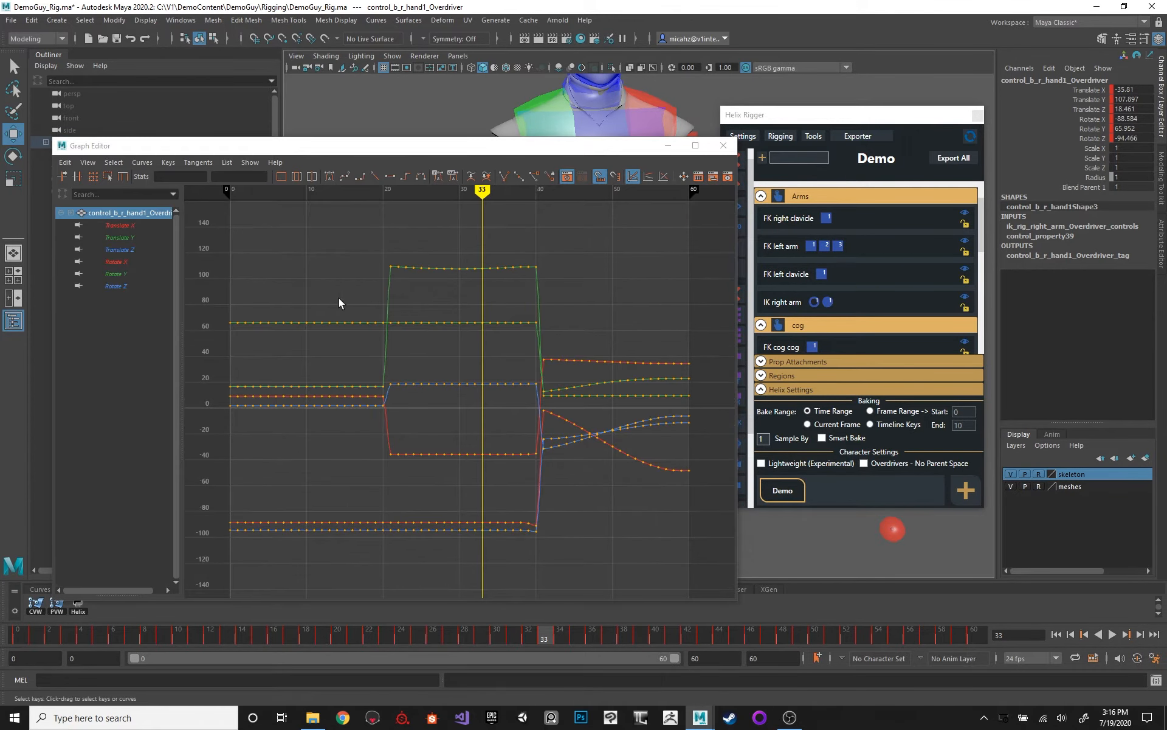
{"action": "mouse_move", "coordinate": [461, 189]}
{"action": "left_mouse_down"}
{"action": "mouse_move", "coordinate": [228, 199]}
{"action": "mouse_move", "coordinate": [395, 231]}
{"action": "left_mouse_up"}
{"action": "mouse_move", "coordinate": [525, 261]}
{"action": "left_mouse_down"}
{"action": "mouse_move", "coordinate": [672, 286]}
{"action": "mouse_move", "coordinate": [464, 292]}
{"action": "mouse_move", "coordinate": [680, 310]}
{"action": "mouse_move", "coordinate": [436, 307]}
{"action": "left_mouse_up"}
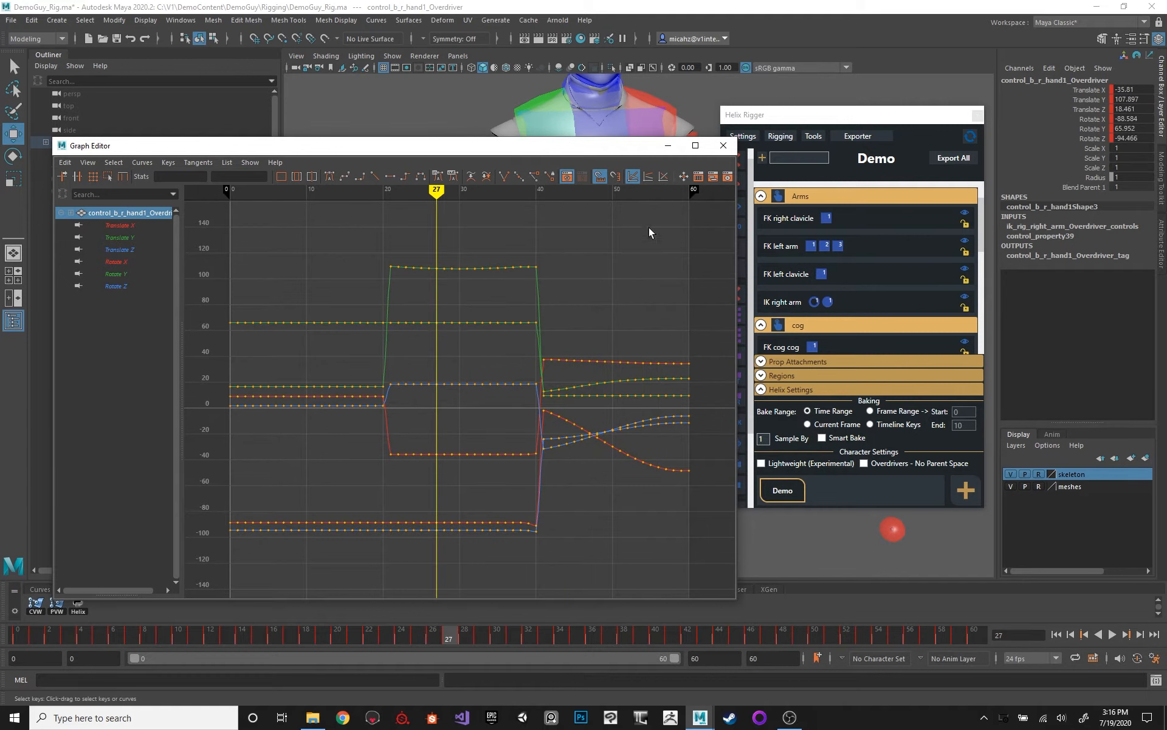
{"action": "left_click", "coordinate": [723, 148]}
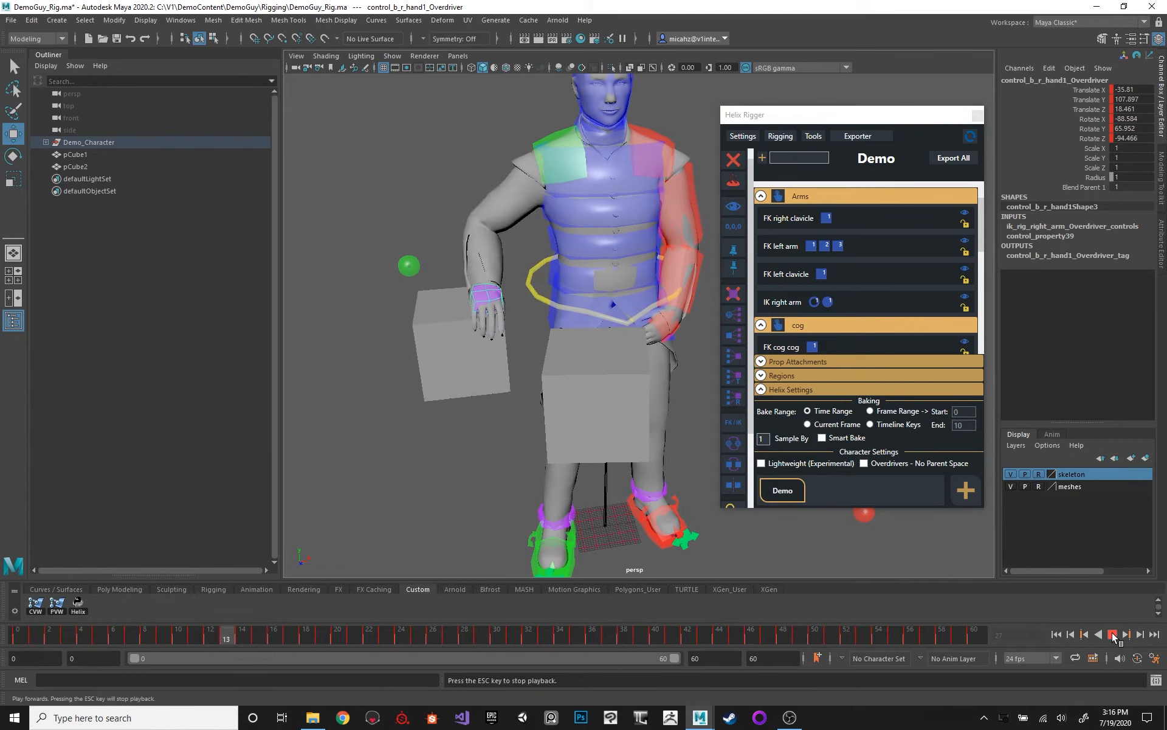
Step: Key pCube2 at frame 50, raised to about 116.7 cm in Y, and play back the animation
{"action": "left_click", "coordinate": [1112, 634]}
{"action": "left_click_drag", "start_coordinate": [456, 634], "coordinate": [977, 636]}
{"action": "left_click", "coordinate": [634, 429]}
{"action": "left_click", "coordinate": [811, 637]}
{"action": "key", "text": "s"}
{"action": "left_click_drag", "start_coordinate": [600, 342], "coordinate": [596, 280]}
{"action": "left_click", "coordinate": [1112, 634]}
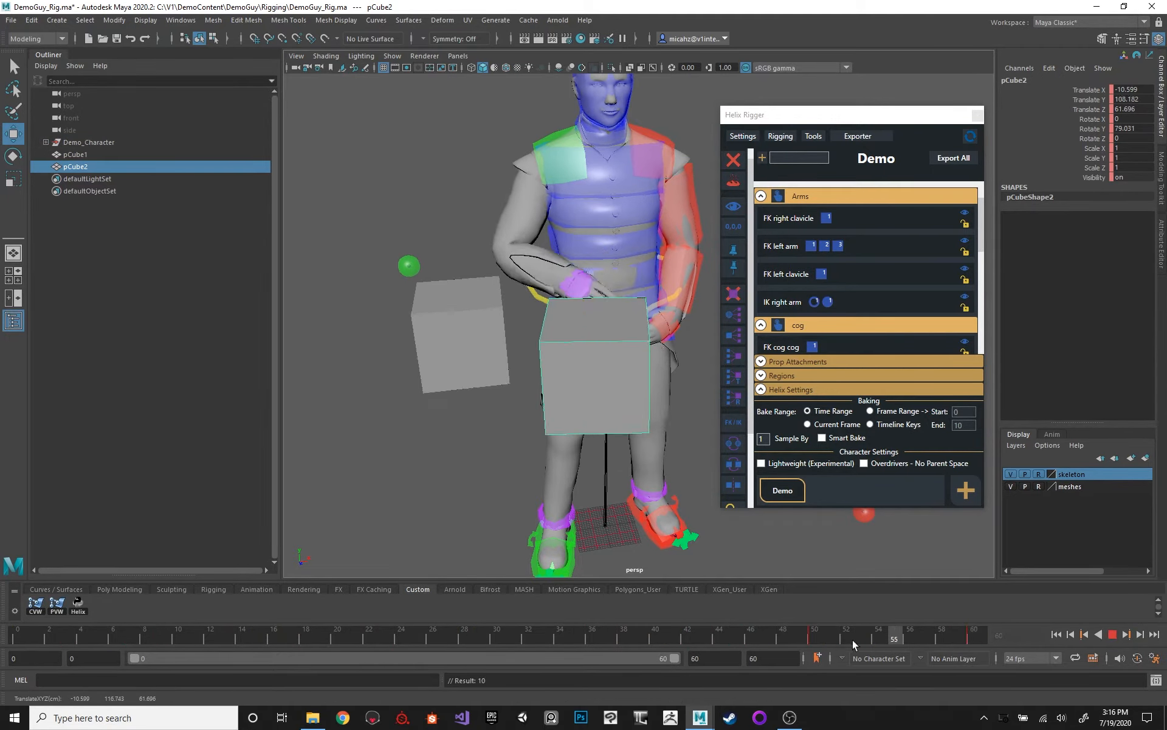
{"action": "left_click", "coordinate": [1111, 635]}
{"action": "middle_click_drag", "start_coordinate": [514, 261], "coordinate": [482, 266], "text": "alt"}
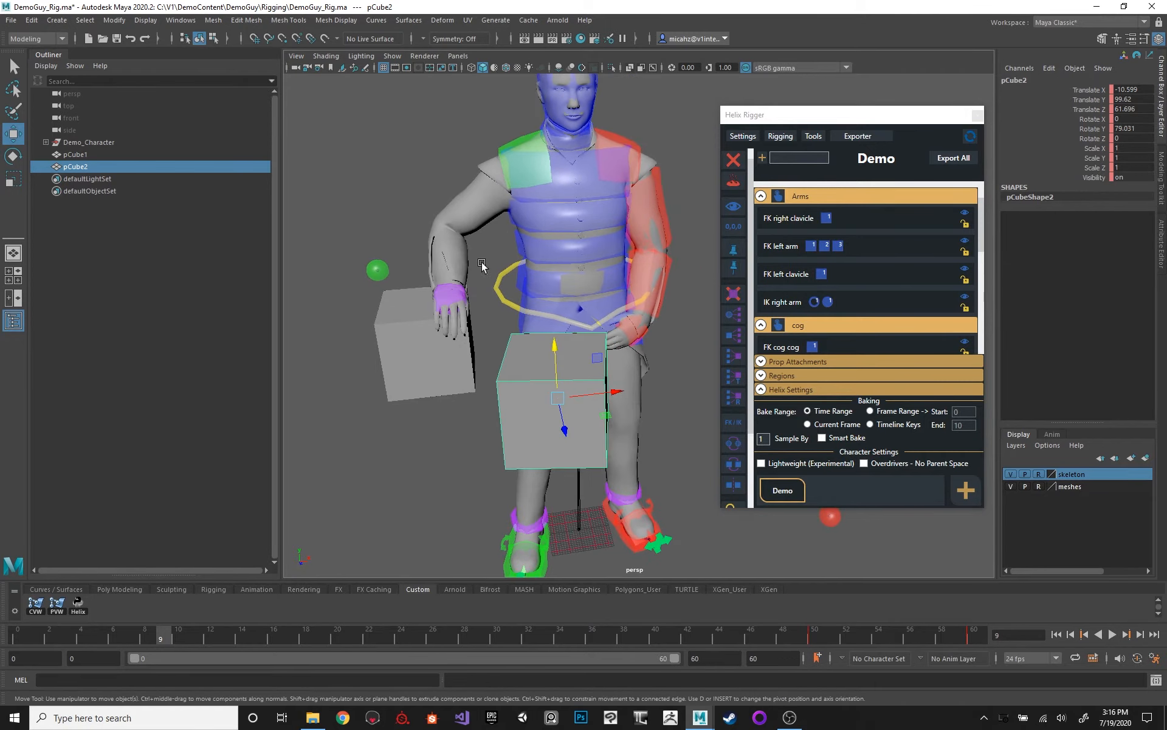
{"action": "middle_click_drag", "start_coordinate": [520, 192], "coordinate": [521, 224], "text": "alt"}
{"action": "right_click_drag", "start_coordinate": [521, 224], "coordinate": [490, 225], "text": "alt"}
{"action": "middle_click_drag", "start_coordinate": [519, 235], "coordinate": [534, 260], "text": "alt"}
{"action": "right_click_drag", "start_coordinate": [534, 260], "coordinate": [565, 235], "text": "alt"}
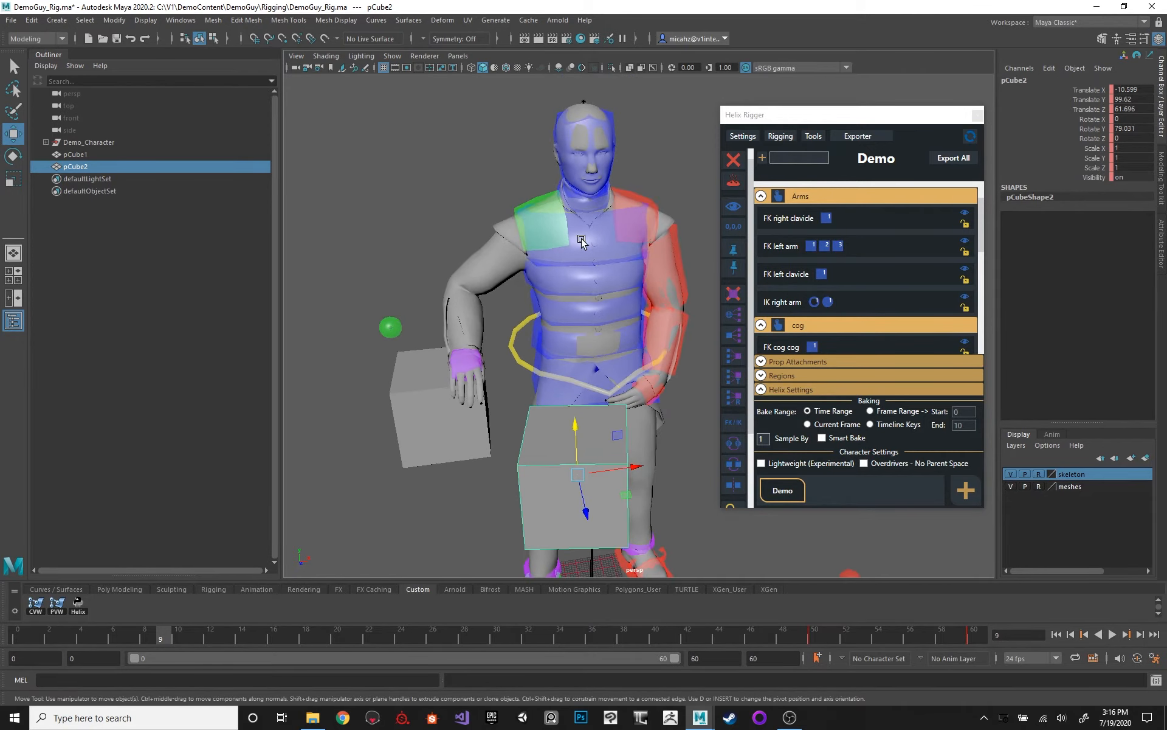
{"action": "left_click", "coordinate": [598, 141]}
{"action": "left_click_drag", "start_coordinate": [453, 130], "coordinate": [492, 134], "text": "alt"}
{"action": "right_click_drag", "start_coordinate": [520, 159], "coordinate": [601, 230], "text": "alt"}
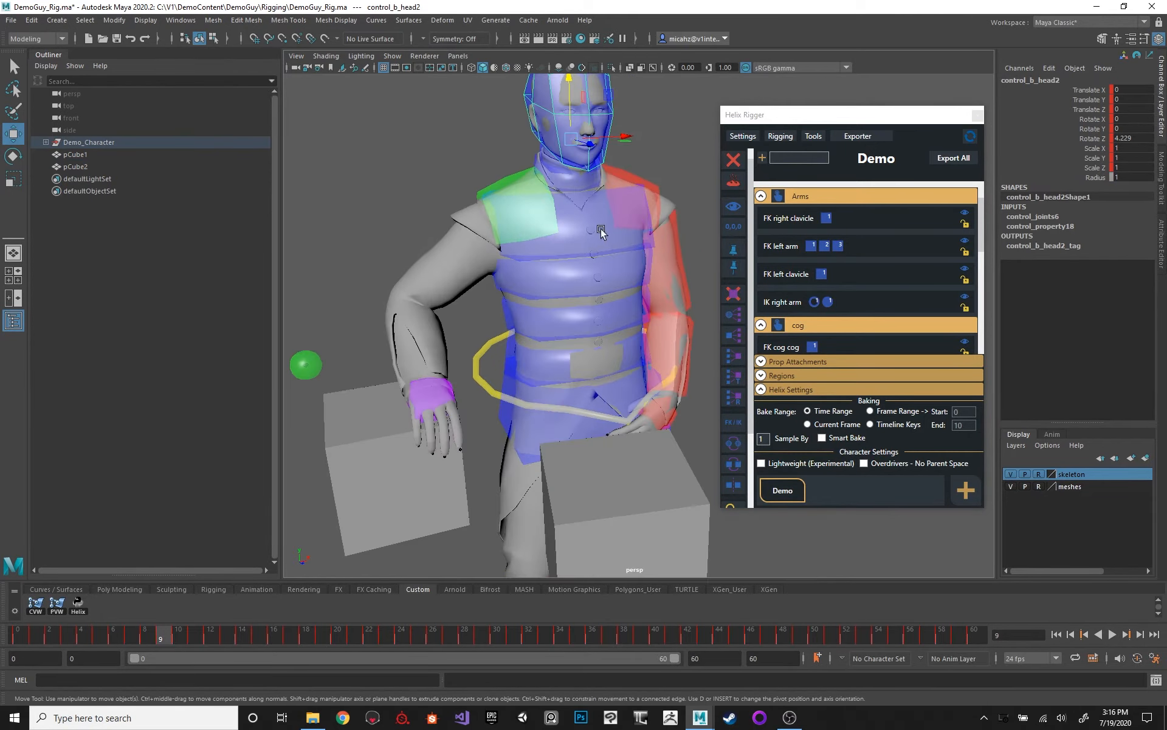
{"action": "left_click", "coordinate": [739, 377]}
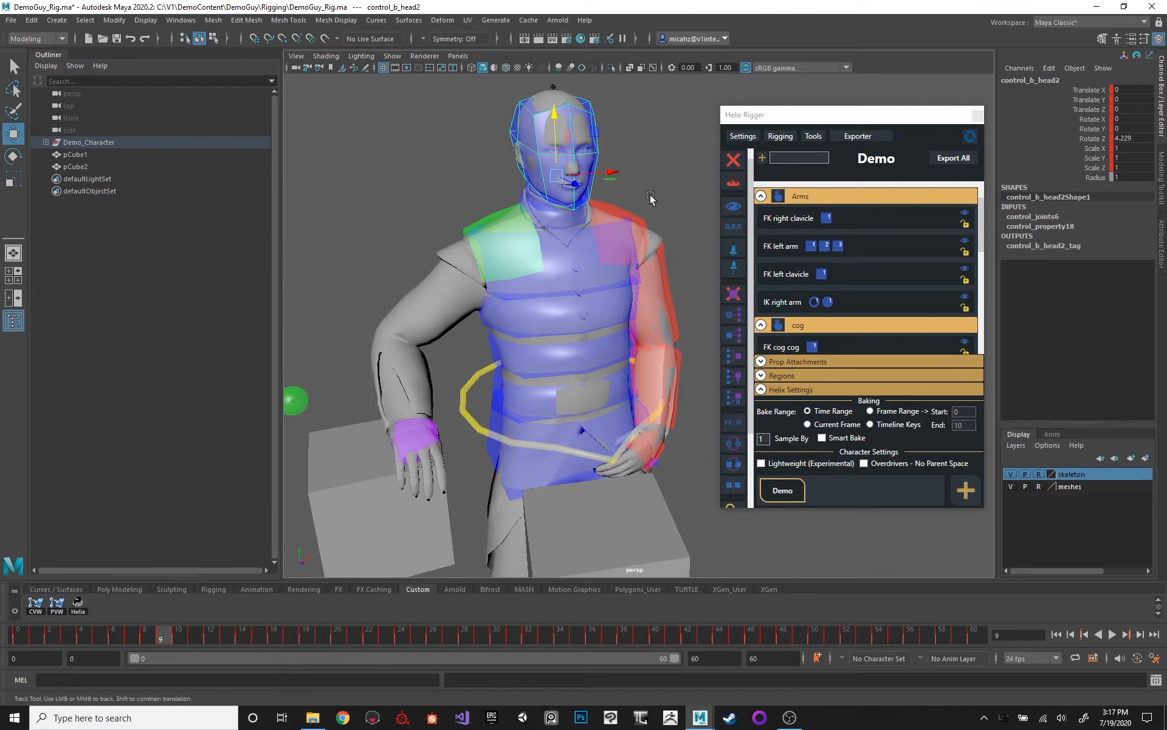
Step: Select the COG control and the head control together and create a rotation Overdriver on the head
{"action": "right_click_drag", "start_coordinate": [584, 234], "coordinate": [535, 254], "text": "alt"}
{"action": "left_click_drag", "start_coordinate": [534, 254], "coordinate": [564, 250], "text": "alt"}
{"action": "key", "text": "q"}
{"action": "left_click", "coordinate": [512, 377]}
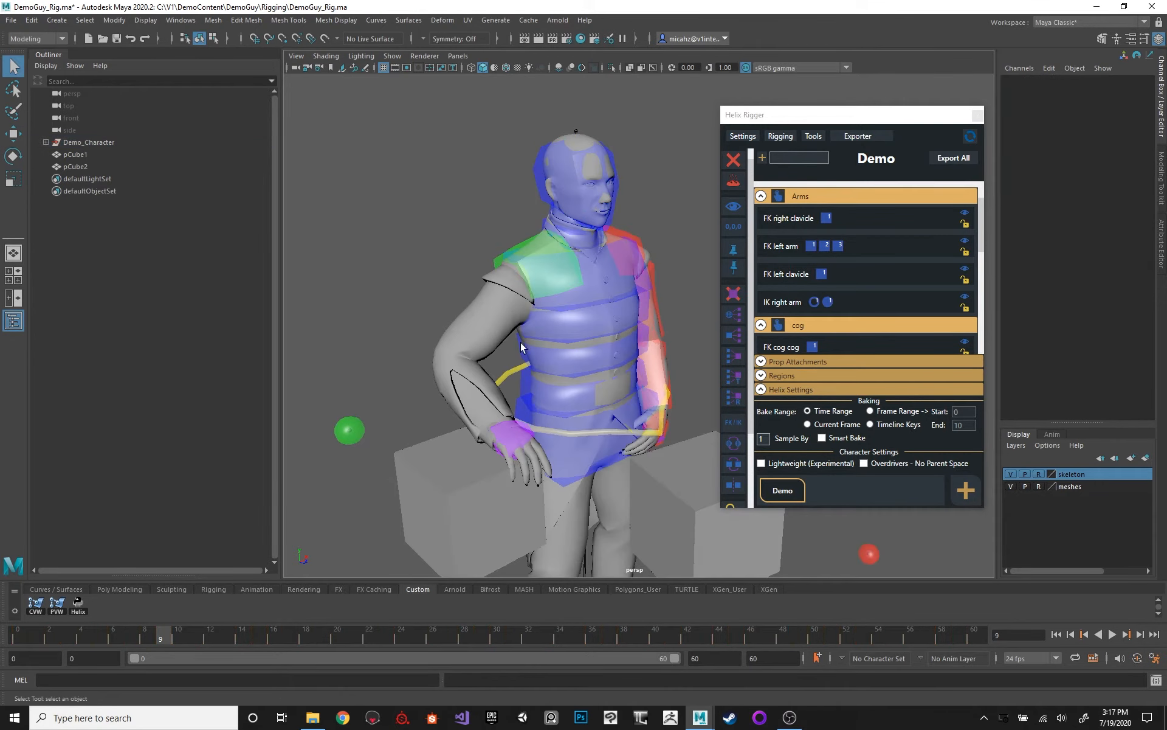
{"action": "left_click", "coordinate": [513, 373]}
{"action": "left_click", "coordinate": [605, 161], "text": "shift"}
{"action": "right_click_drag", "start_coordinate": [607, 138], "coordinate": [643, 229], "text": "alt"}
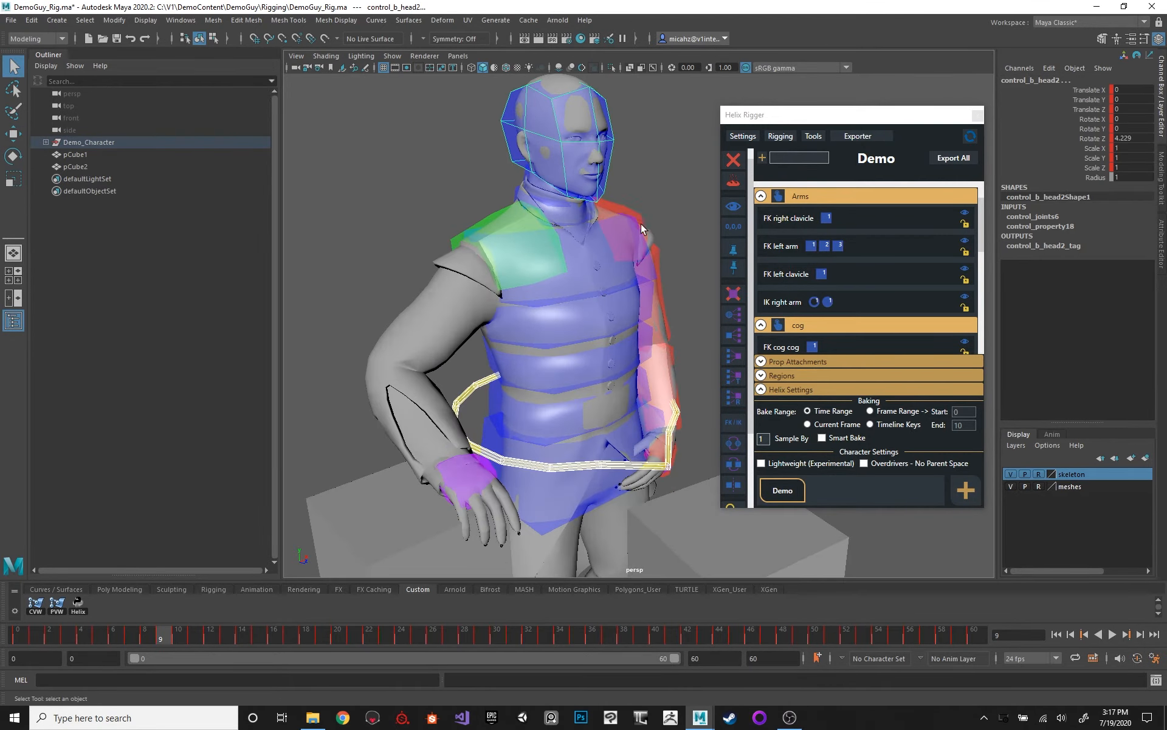
{"action": "left_click_drag", "start_coordinate": [638, 189], "coordinate": [598, 341], "text": "alt"}
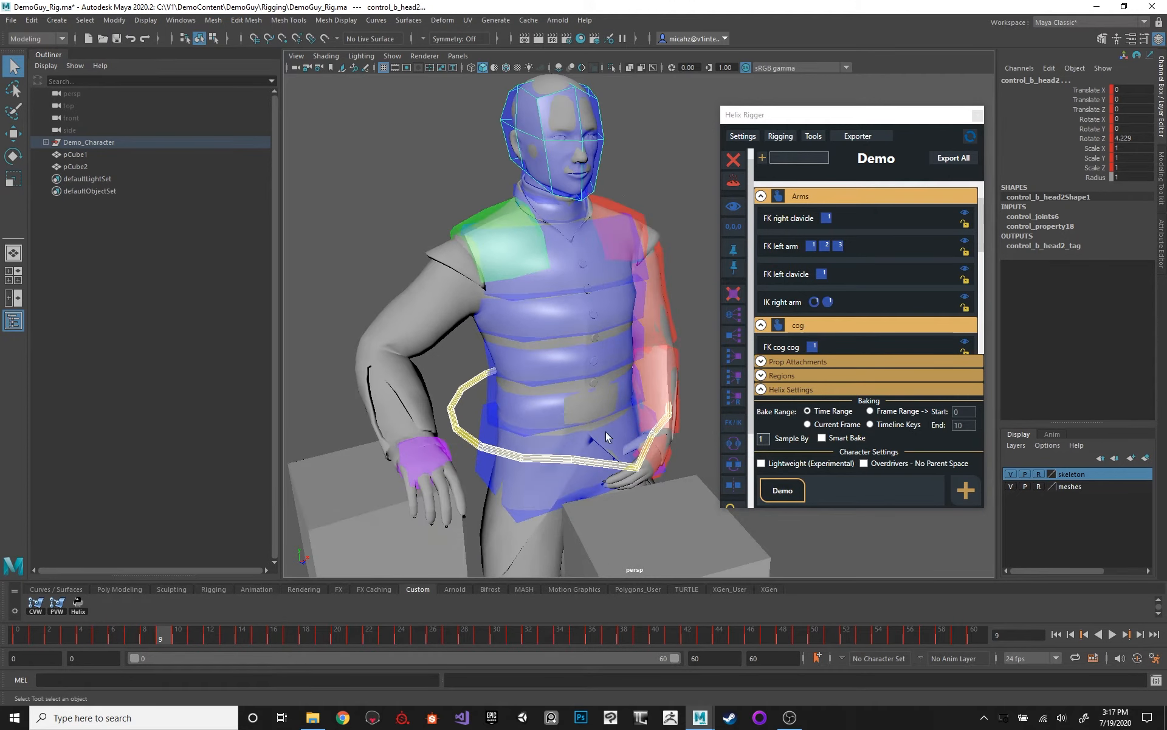
{"action": "left_click", "coordinate": [732, 401]}
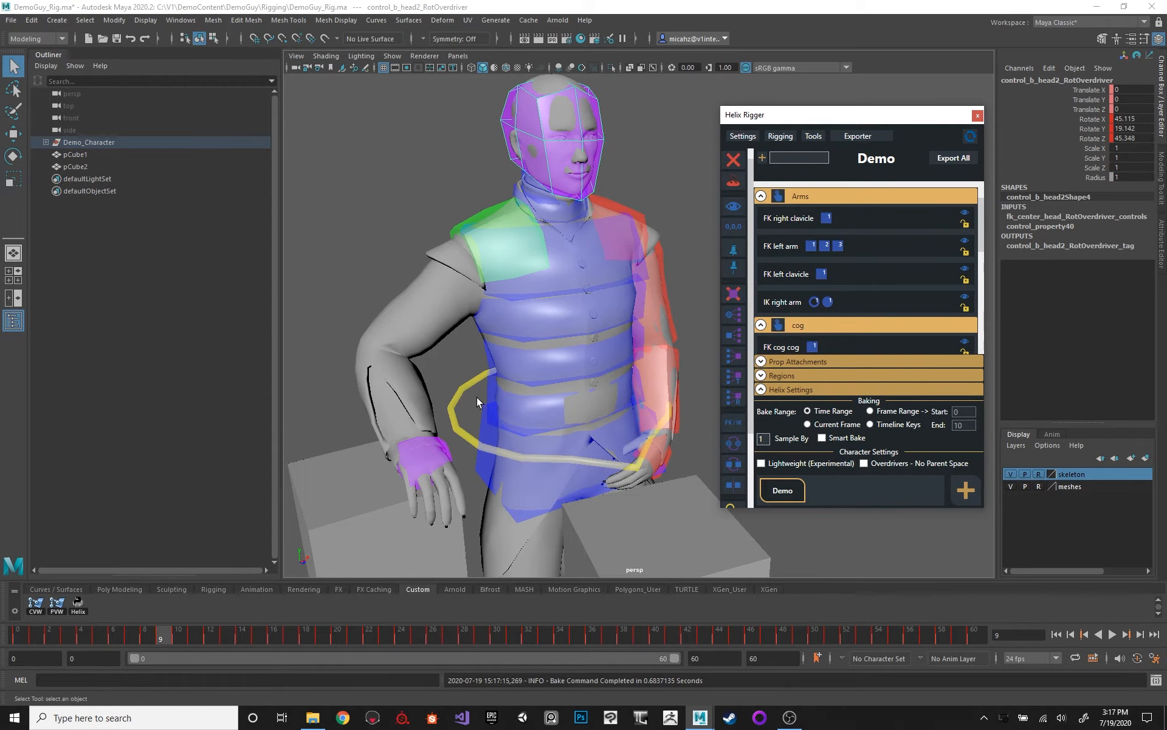
Step: Test-rotate the COG control to check how the head Overdriver behaves, and undo the rotation
{"action": "left_click", "coordinate": [484, 374]}
{"action": "right_click_drag", "start_coordinate": [492, 349], "coordinate": [341, 277], "text": "alt"}
{"action": "key", "text": "w"}
{"action": "key", "text": "e"}
{"action": "left_click_drag", "start_coordinate": [599, 346], "coordinate": [679, 351], "text": "alt"}
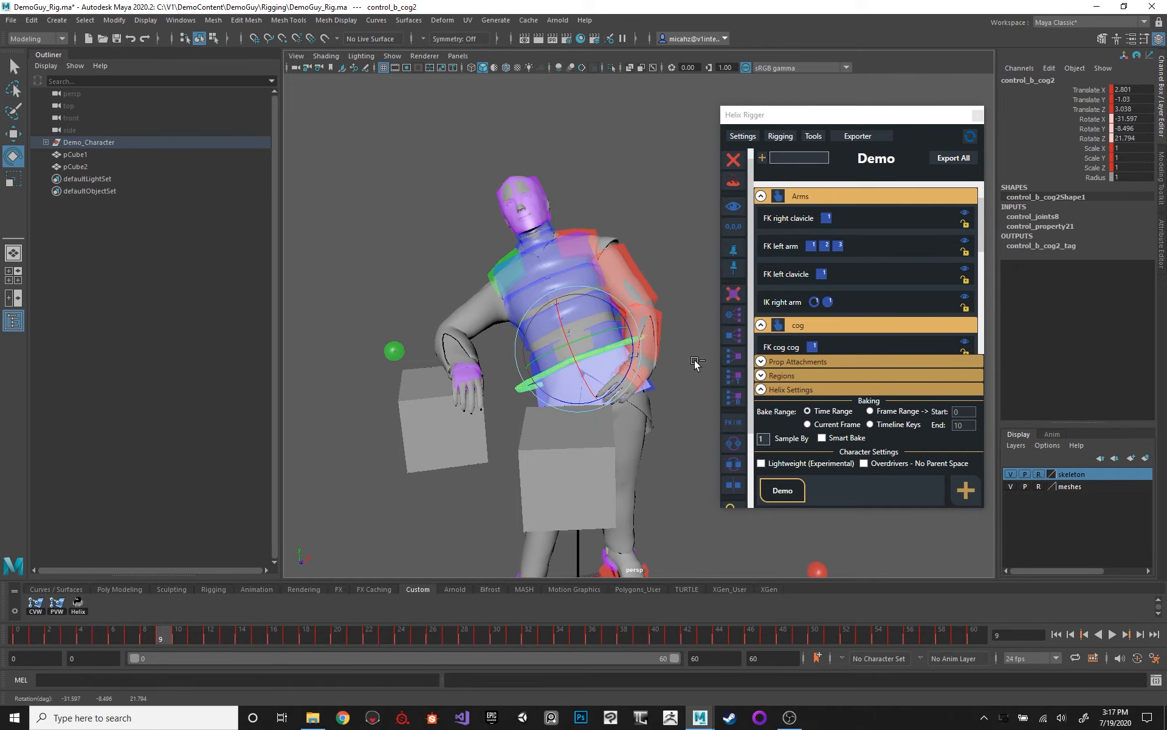
{"action": "key", "text": "ctrl+z"}
Step: Test-rotate the spine controls together to check the head's orientation, and undo the rotations
{"action": "middle_click_drag", "start_coordinate": [585, 327], "coordinate": [591, 293], "text": "alt"}
{"action": "right_click_drag", "start_coordinate": [590, 294], "coordinate": [618, 331], "text": "alt"}
{"action": "key", "text": "w"}
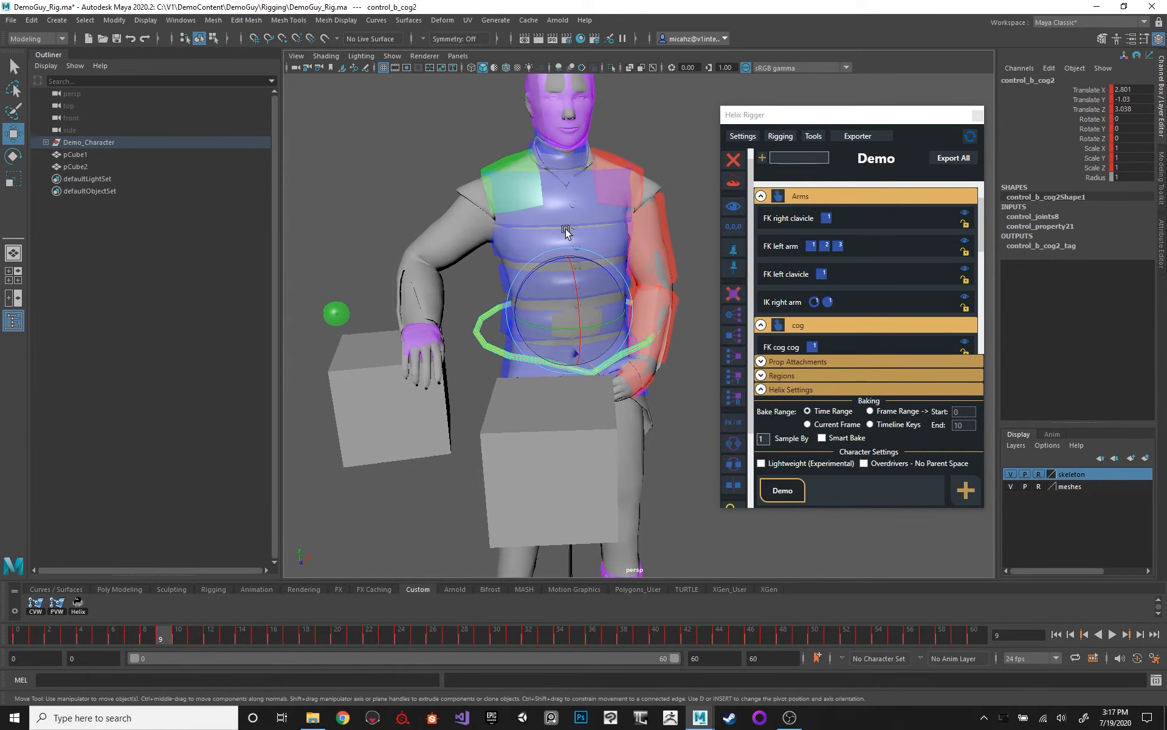
{"action": "key", "text": "q"}
{"action": "left_click", "coordinate": [579, 200]}
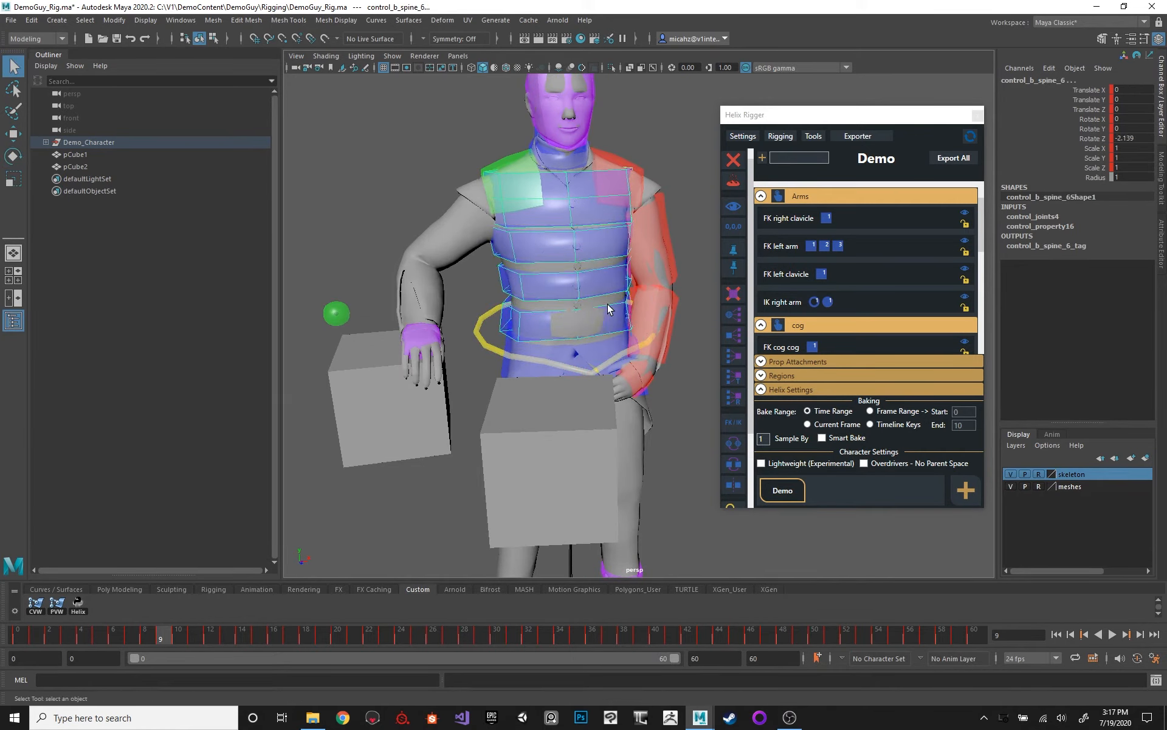
{"action": "key", "text": "e"}
{"action": "left_click_drag", "start_coordinate": [548, 240], "coordinate": [602, 306], "text": "alt"}
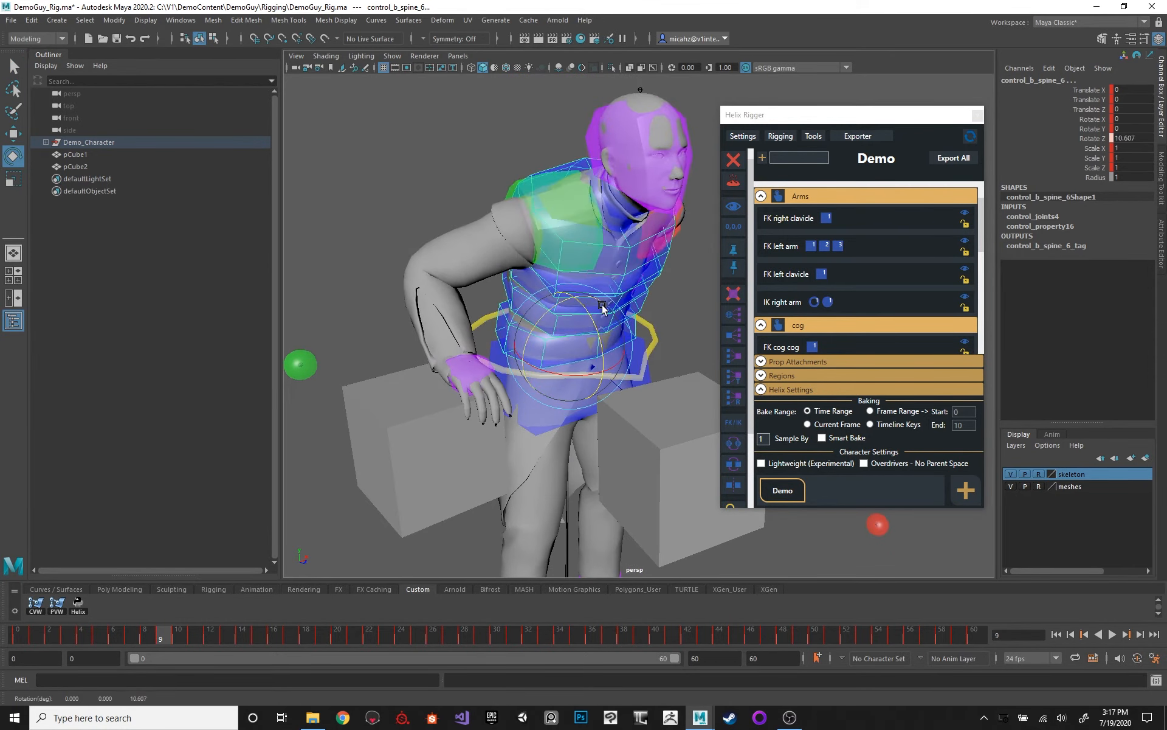
{"action": "key", "text": "ctrl+z"}
{"action": "left_click_drag", "start_coordinate": [649, 243], "coordinate": [619, 282], "text": "alt"}
{"action": "key", "text": "ctrl+z"}
Step: Delete the head rotation Overdriver's keys across frames 0 to 60 and set its Rotate X to about 17.7
{"action": "left_click", "coordinate": [616, 121]}
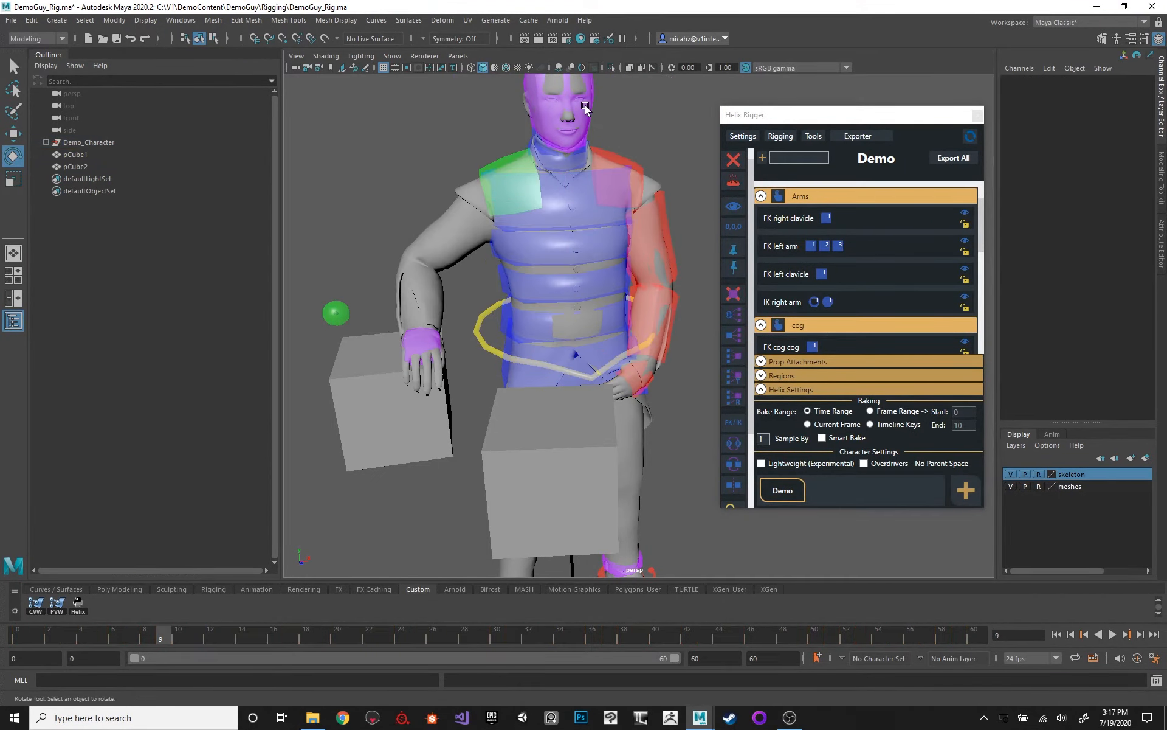
{"action": "left_click", "coordinate": [585, 108]}
{"action": "middle_click_drag", "start_coordinate": [612, 129], "coordinate": [615, 159], "text": "alt"}
{"action": "key", "text": "q"}
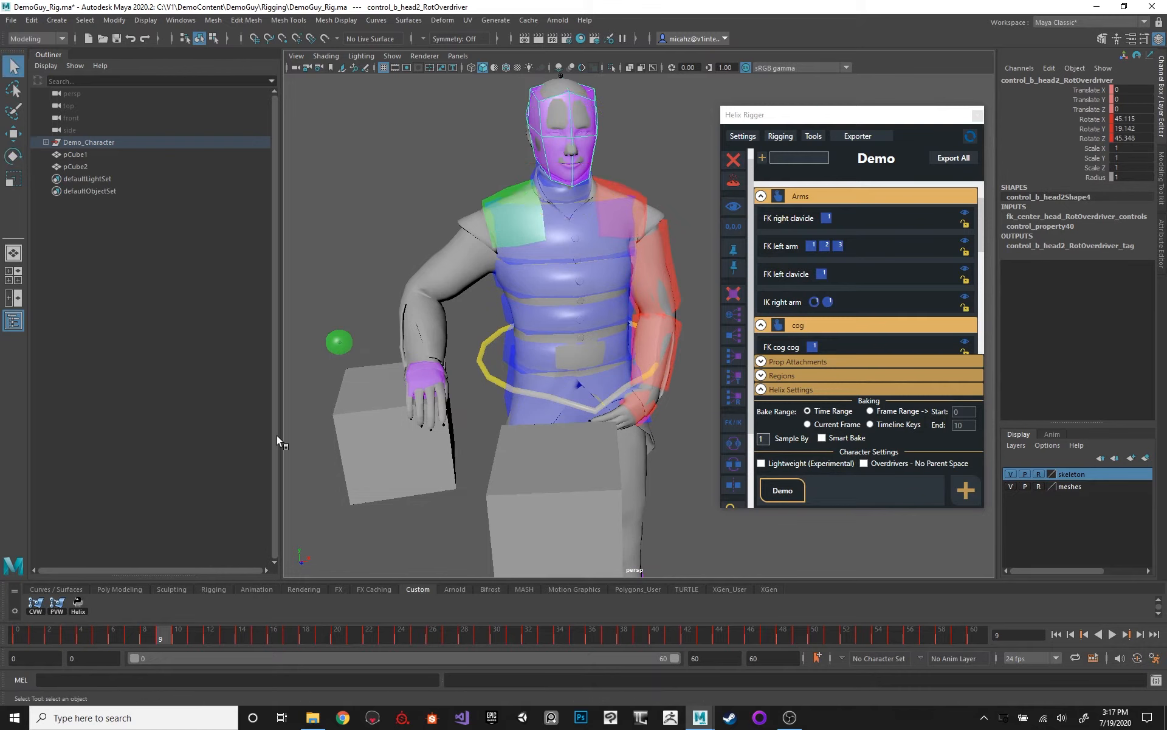
{"action": "double_click", "coordinate": [18, 636]}
{"action": "right_click", "coordinate": [18, 636]}
{"action": "left_click", "coordinate": [93, 444]}
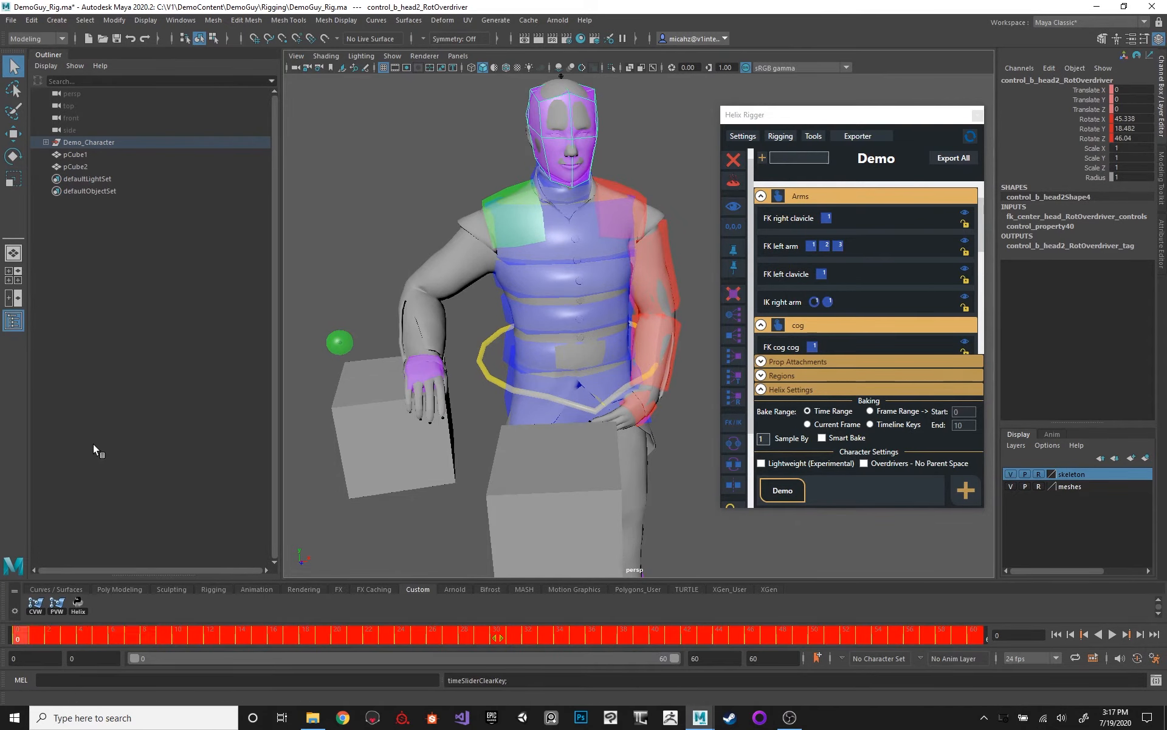
{"action": "key", "text": "e"}
{"action": "left_click_drag", "start_coordinate": [594, 164], "coordinate": [592, 207]}
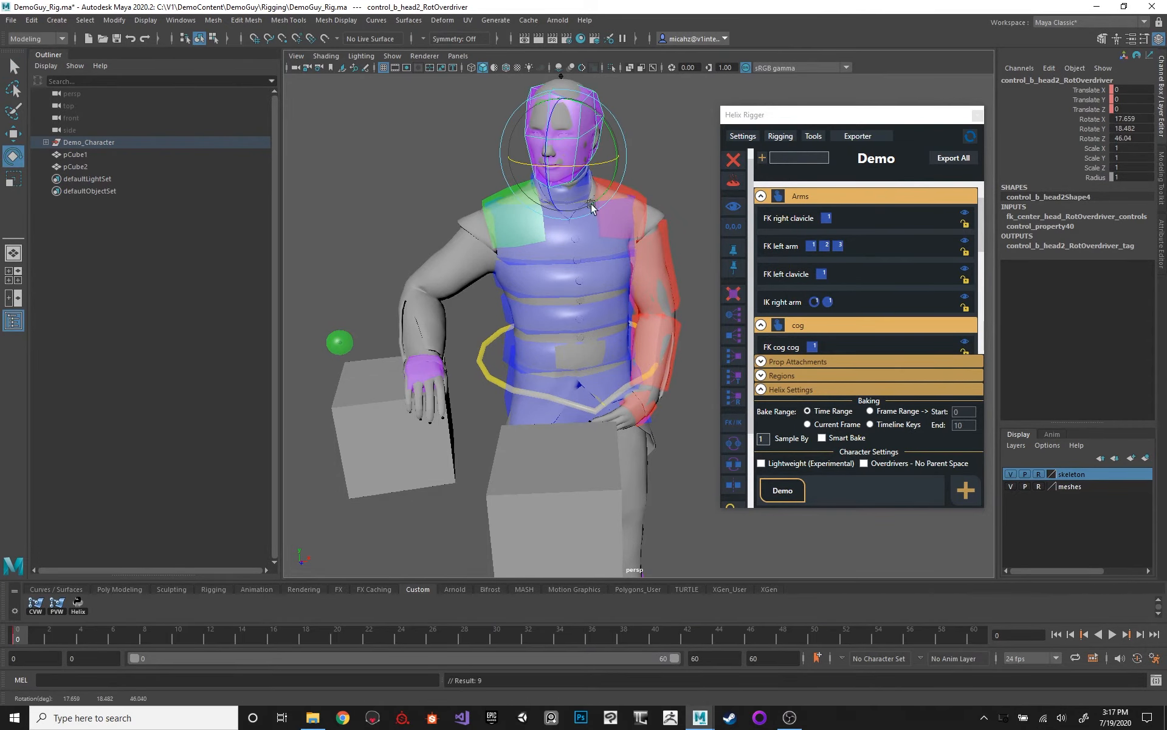
Step: Test-rotate the spine controls under the unkeyed head Overdriver, and undo the rotation
{"action": "left_click", "coordinate": [593, 304]}
{"action": "key", "text": "e"}
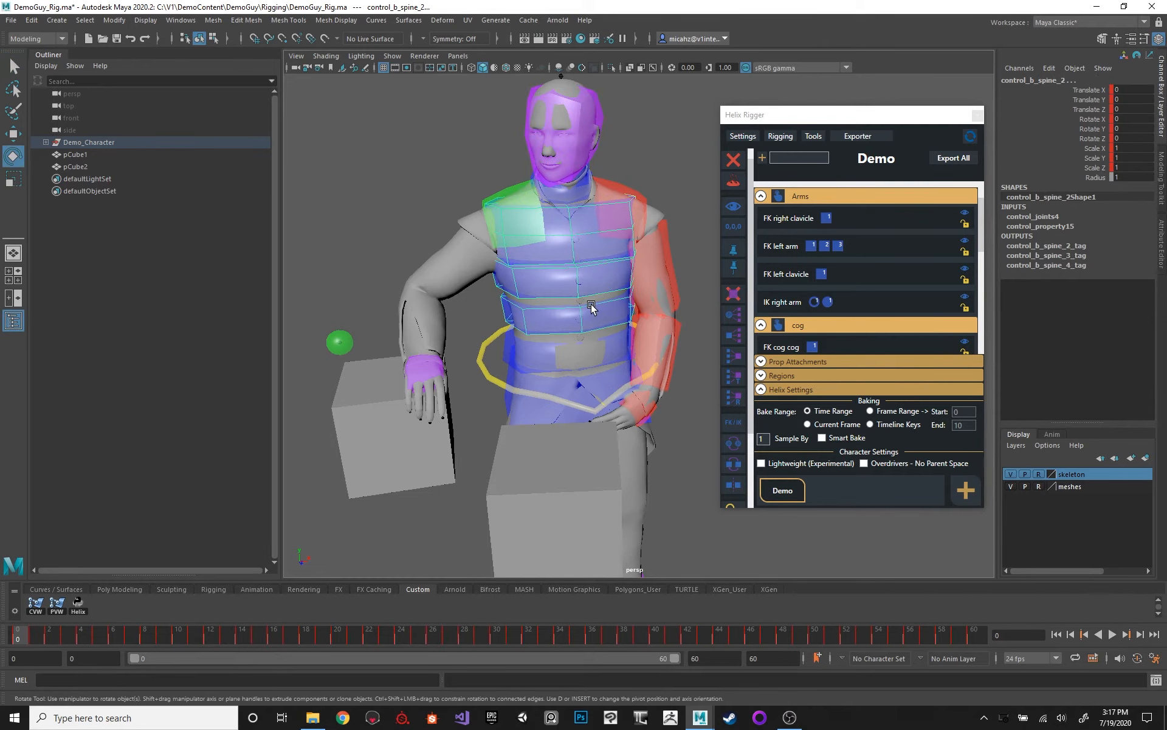
{"action": "left_click_drag", "start_coordinate": [594, 308], "coordinate": [546, 316]}
{"action": "key", "text": "ctrl+z"}
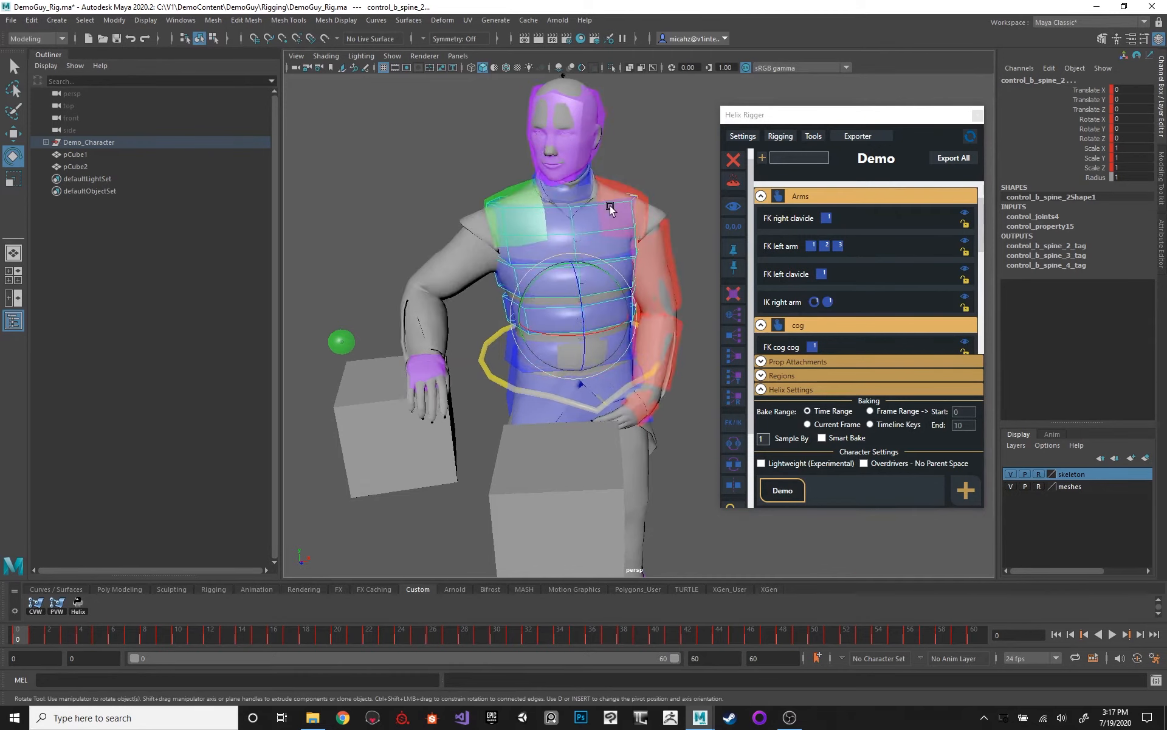
Step: Select the head's rotation Overdriver and remove it from the rig
{"action": "scroll", "coordinate": [560, 281], "scroll_direction": "down", "scroll_amount": 2}
{"action": "key", "text": "q"}
{"action": "right_click_drag", "start_coordinate": [560, 281], "coordinate": [525, 261], "text": "alt"}
{"action": "middle_click_drag", "start_coordinate": [524, 261], "coordinate": [521, 206], "text": "alt"}
{"action": "left_click_drag", "start_coordinate": [522, 206], "coordinate": [573, 213], "text": "alt"}
{"action": "right_click_drag", "start_coordinate": [573, 213], "coordinate": [712, 274], "text": "alt"}
{"action": "left_click_drag", "start_coordinate": [712, 274], "coordinate": [659, 286], "text": "alt"}
{"action": "left_click_drag", "start_coordinate": [647, 240], "coordinate": [676, 237], "text": "alt"}
{"action": "left_click", "coordinate": [627, 129]}
{"action": "left_click", "coordinate": [733, 295]}
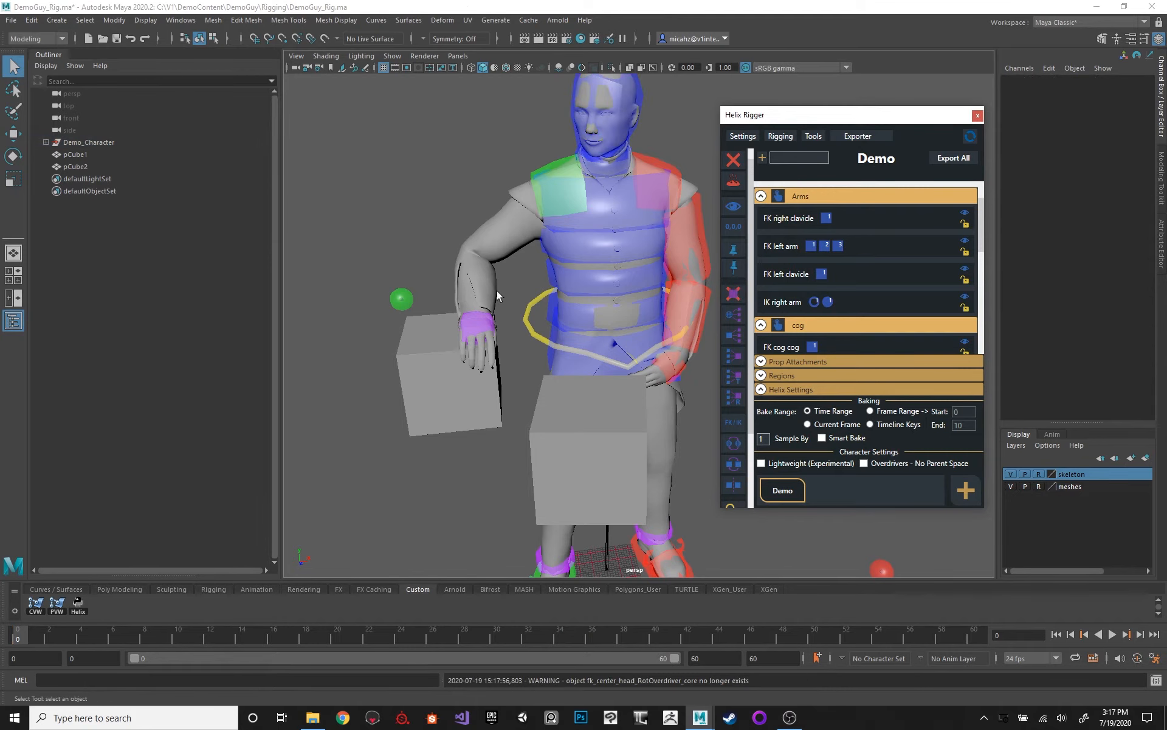
Step: Remove the right hand Overdriver, baking its motion back onto the IK hand control over frames 0 to 60
{"action": "left_click", "coordinate": [484, 318]}
{"action": "right_click_drag", "start_coordinate": [429, 167], "coordinate": [244, 514], "text": "alt"}
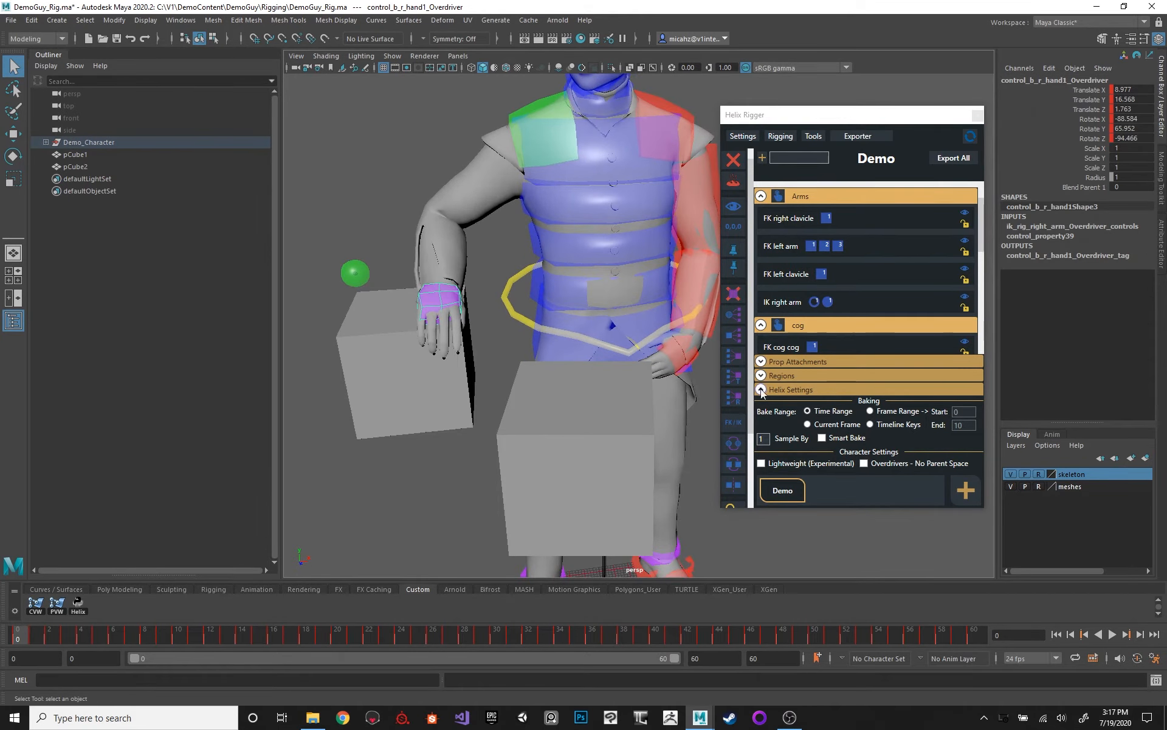
{"action": "left_click", "coordinate": [743, 301]}
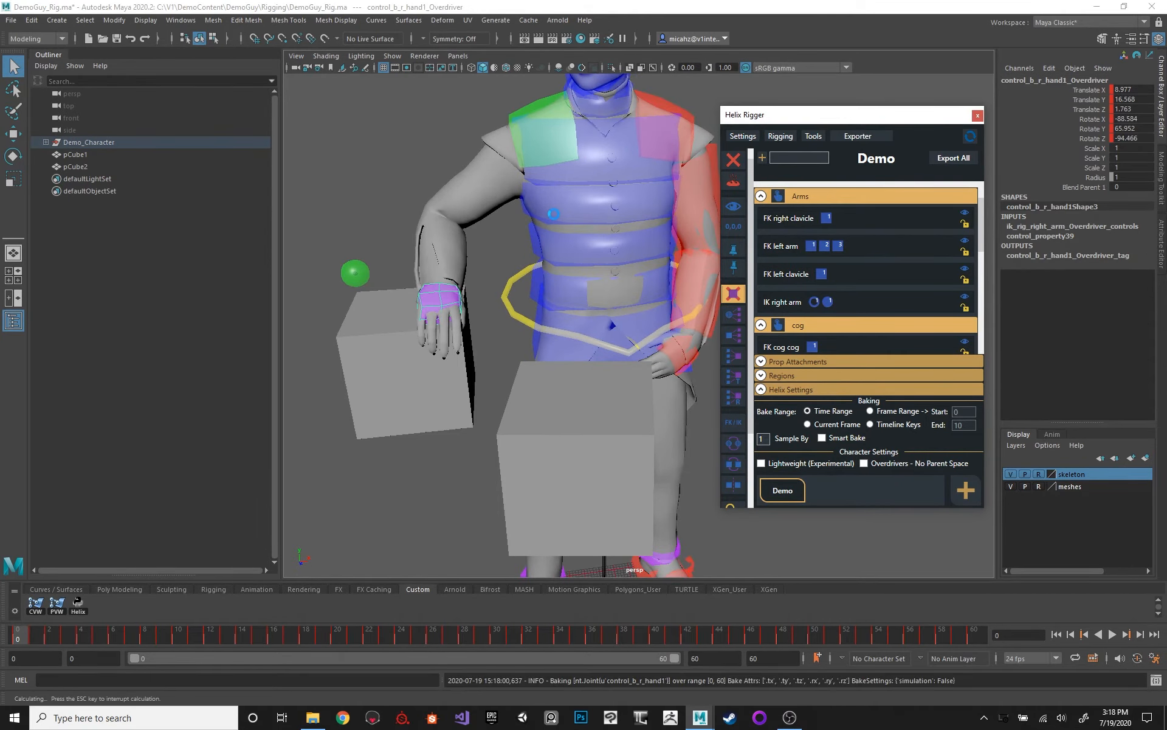
Step: Examine the right IK hand control's baked curves in the Graph Editor while scrubbing to frame 57, and close the editor
{"action": "left_click", "coordinate": [446, 295]}
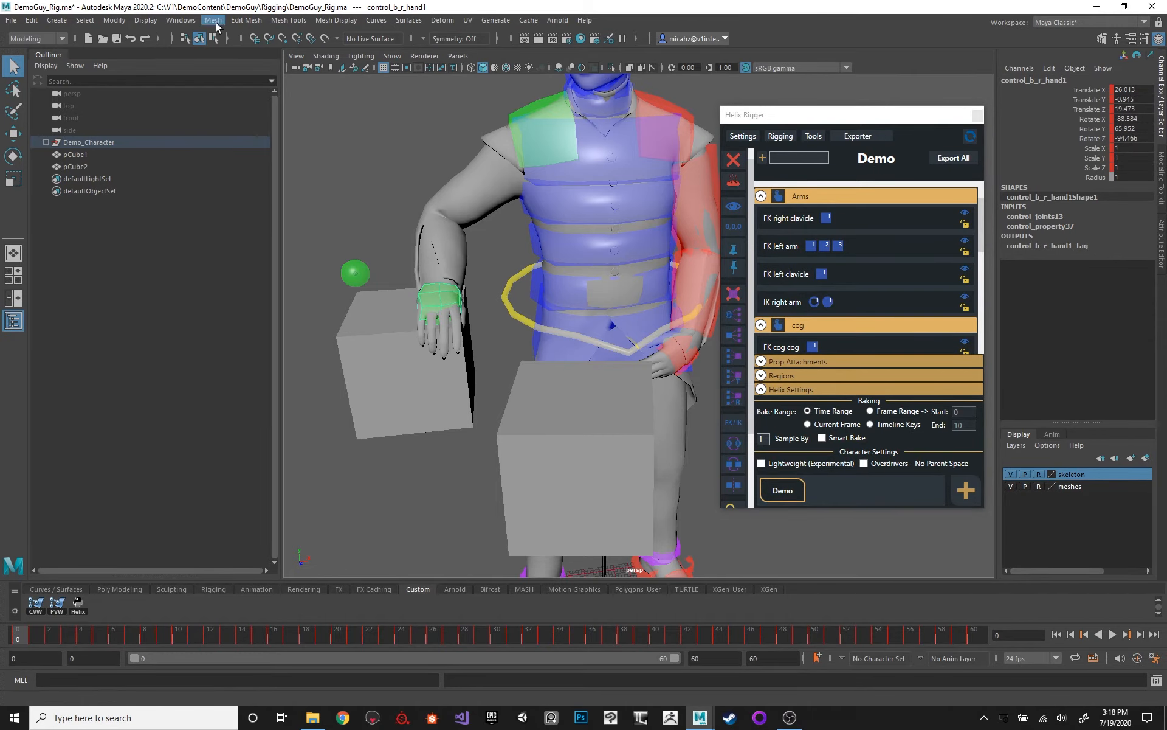
{"action": "left_click", "coordinate": [180, 20]}
{"action": "mouse_move", "coordinate": [239, 91]}
{"action": "left_click", "coordinate": [340, 87]}
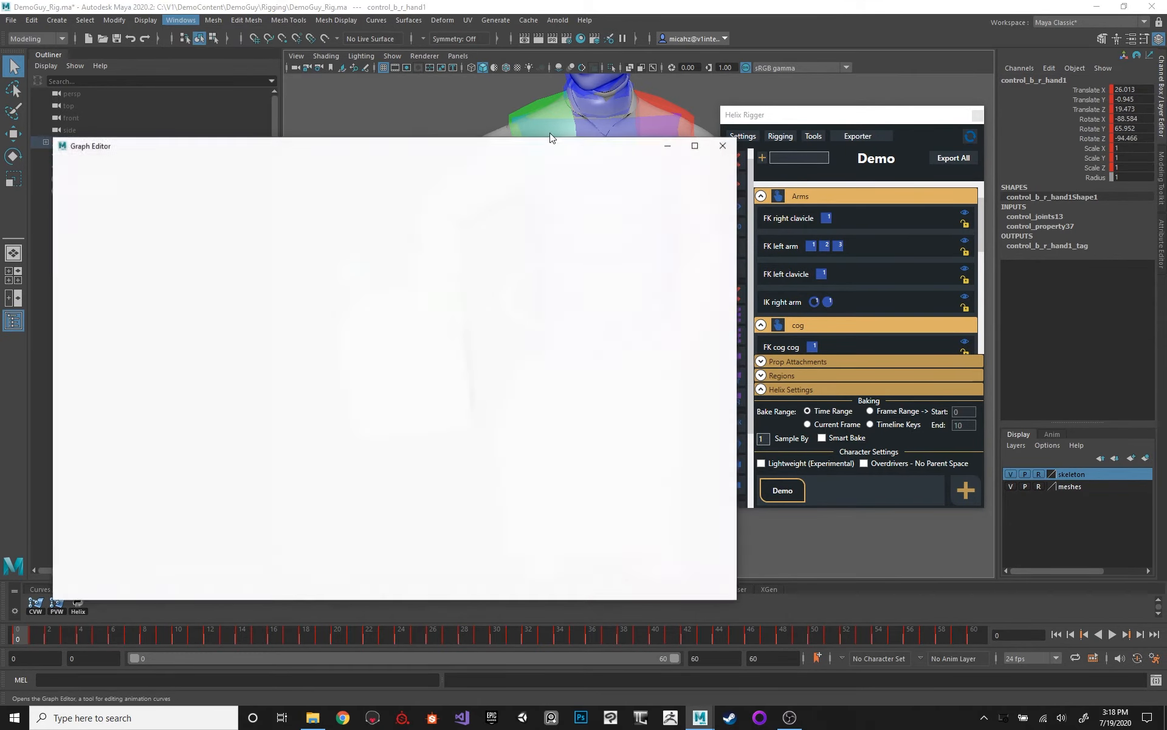
{"action": "left_click_drag", "start_coordinate": [453, 145], "coordinate": [837, 413]}
{"action": "mouse_move", "coordinate": [128, 634]}
{"action": "left_mouse_down"}
{"action": "mouse_move", "coordinate": [970, 624]}
{"action": "mouse_move", "coordinate": [176, 644]}
{"action": "mouse_move", "coordinate": [767, 653]}
{"action": "mouse_move", "coordinate": [987, 633]}
{"action": "mouse_move", "coordinate": [922, 636]}
{"action": "left_mouse_up"}
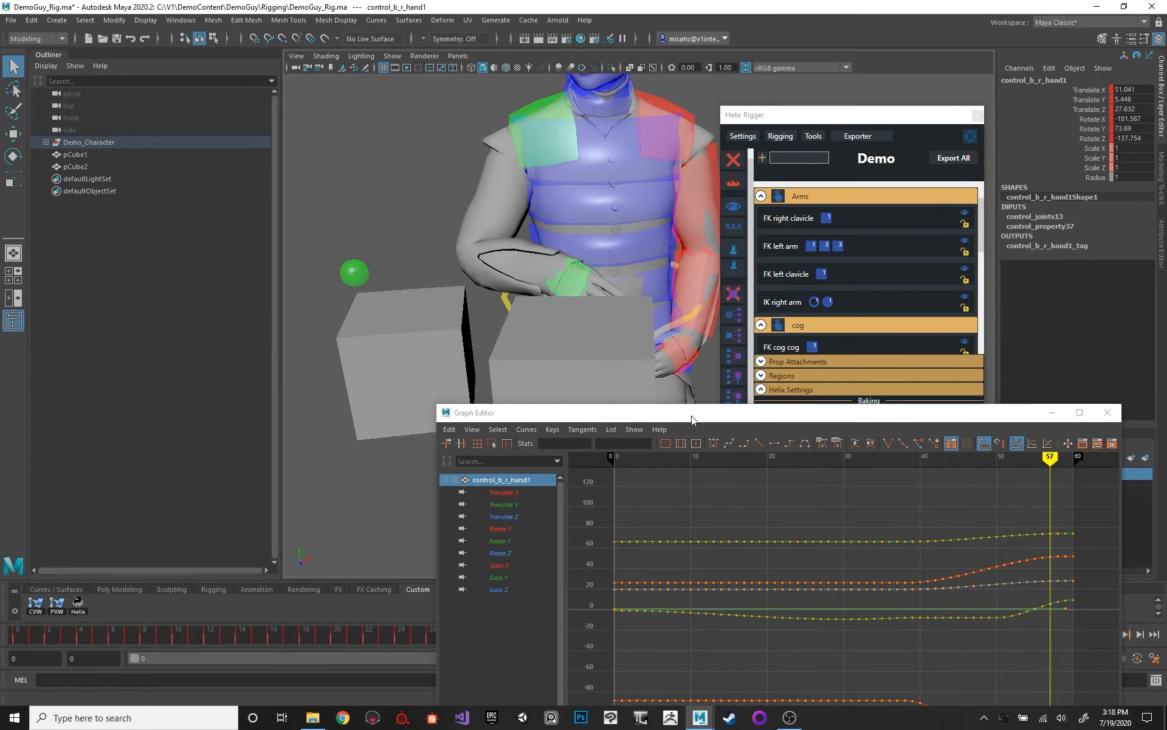
{"action": "left_click_drag", "start_coordinate": [691, 415], "coordinate": [541, 179]}
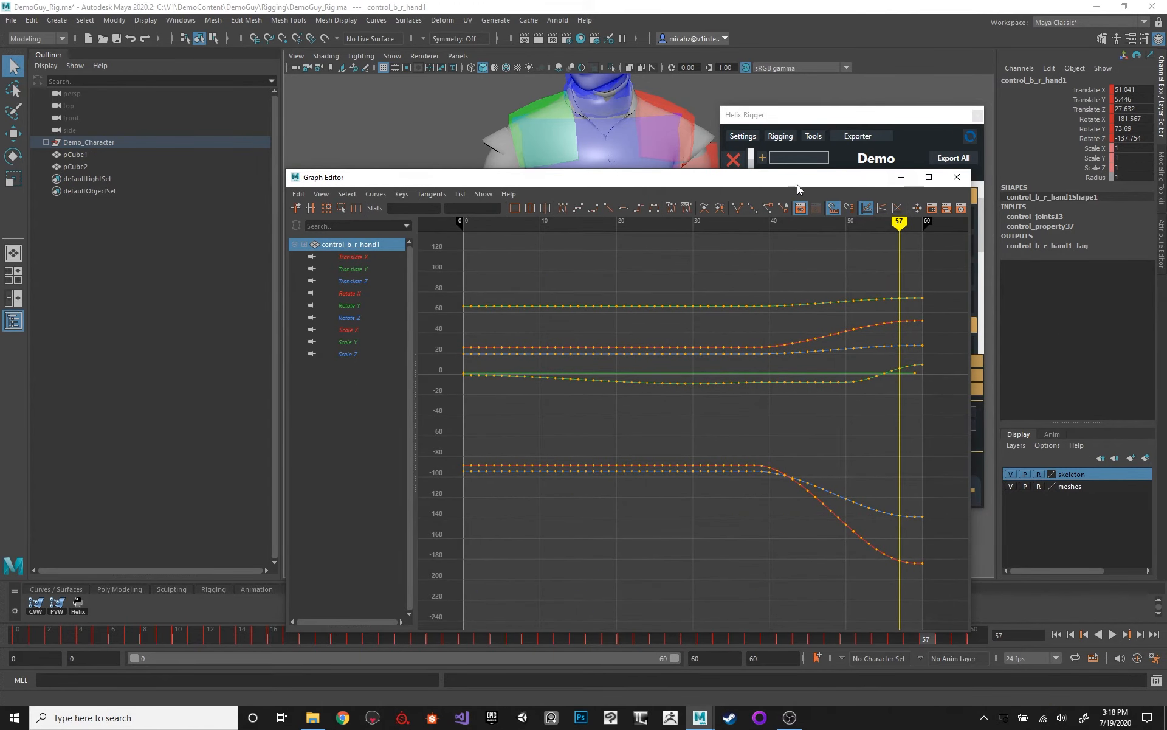
{"action": "left_click_drag", "start_coordinate": [797, 185], "coordinate": [531, 154]}
{"action": "left_click", "coordinate": [694, 152]}
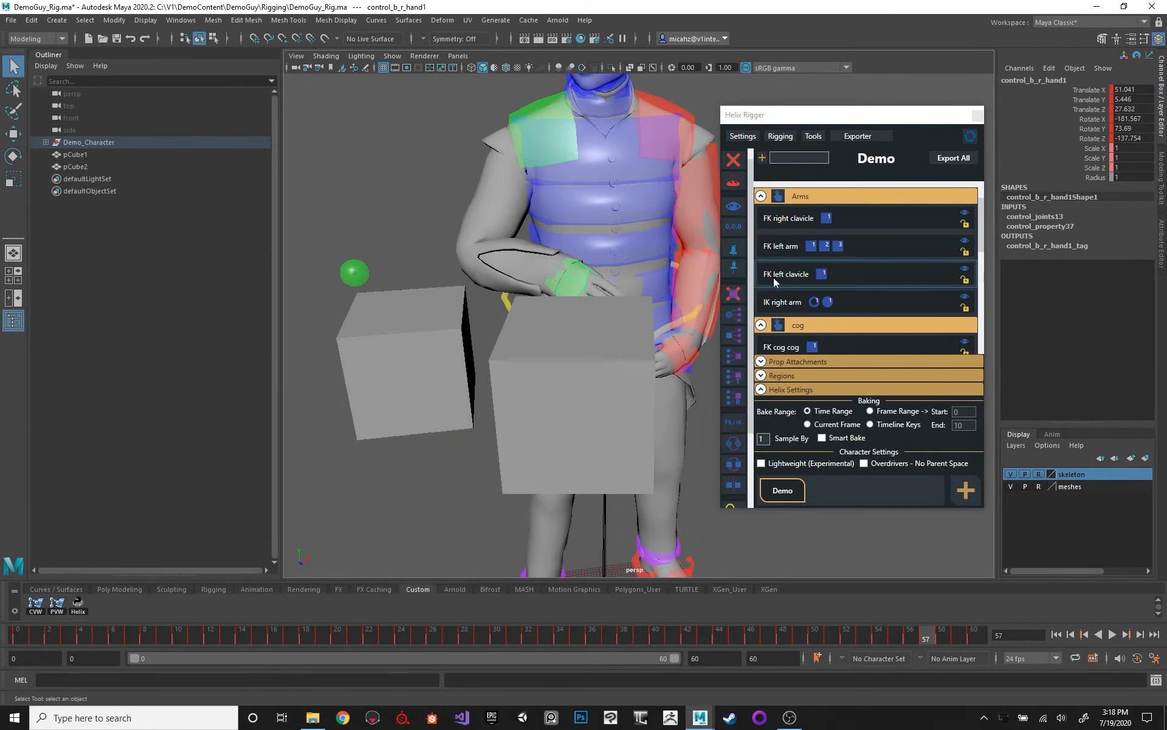
Step: Test-rotate the uppermost spine control at frame 0, and undo the rotation
{"action": "key", "text": "alt+v"}
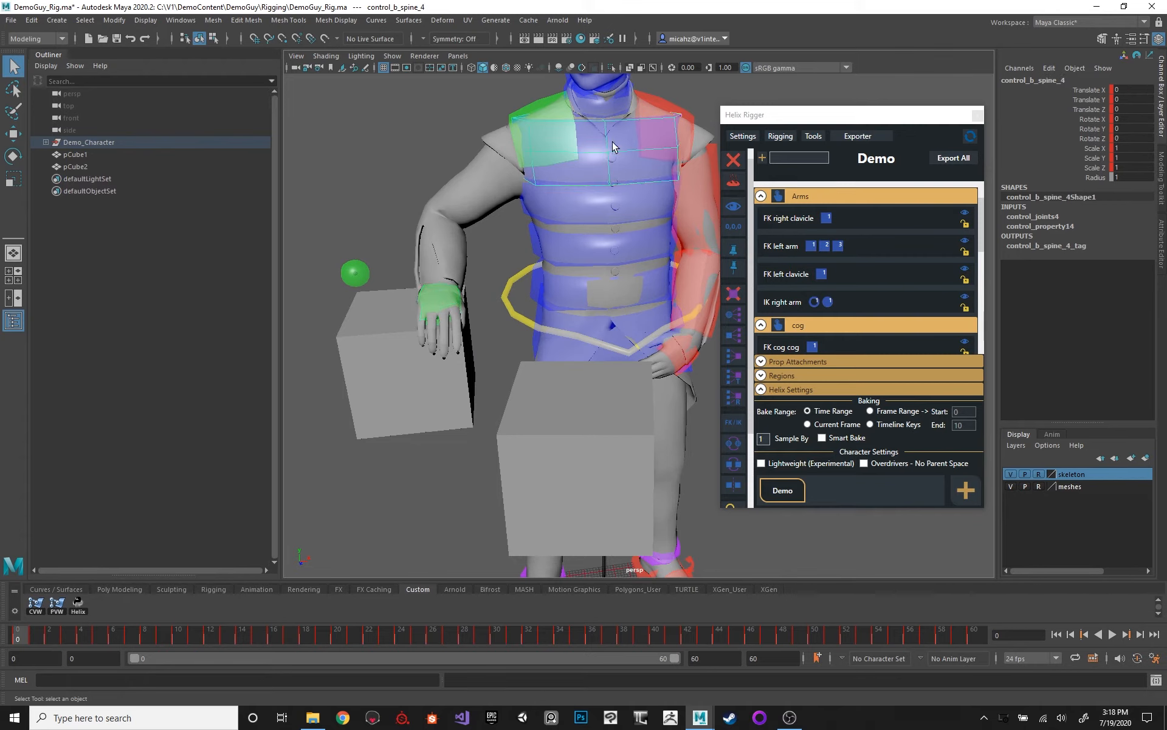
{"action": "left_click_drag", "start_coordinate": [613, 146], "coordinate": [661, 265], "text": "alt"}
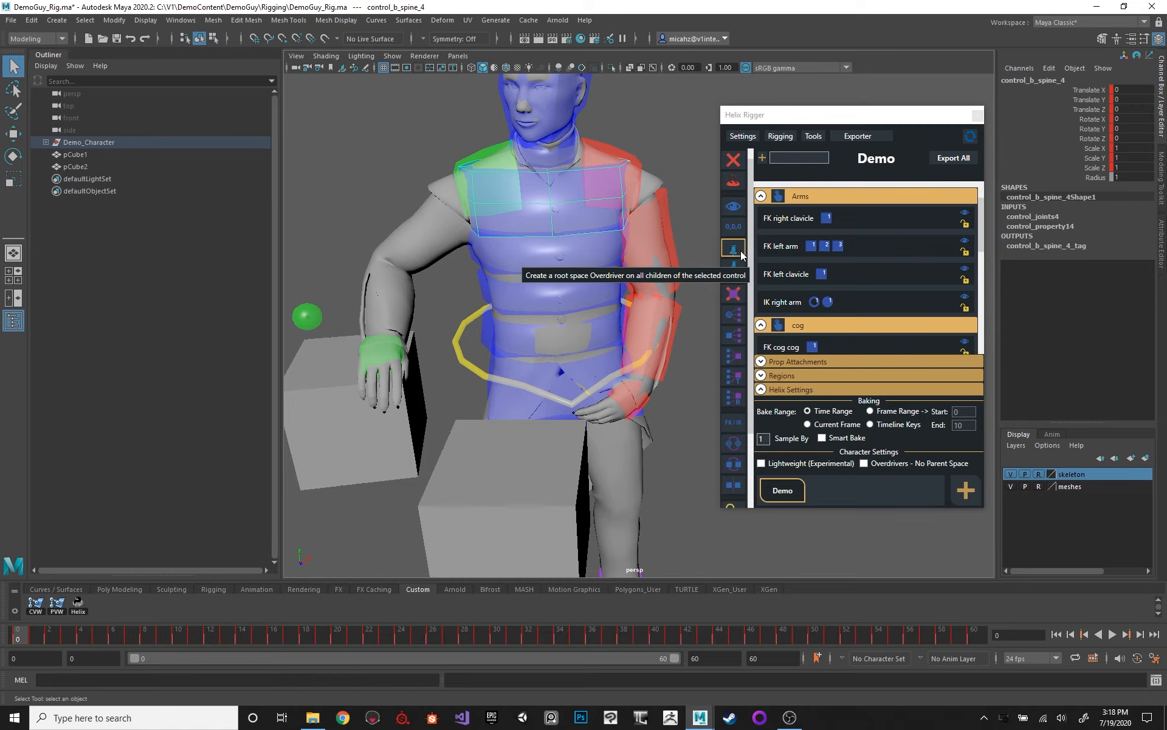
{"action": "scroll", "coordinate": [578, 194], "scroll_direction": "up", "scroll_amount": 5}
{"action": "key", "text": "4"}
{"action": "right_click_drag", "start_coordinate": [615, 224], "coordinate": [521, 235], "text": "alt"}
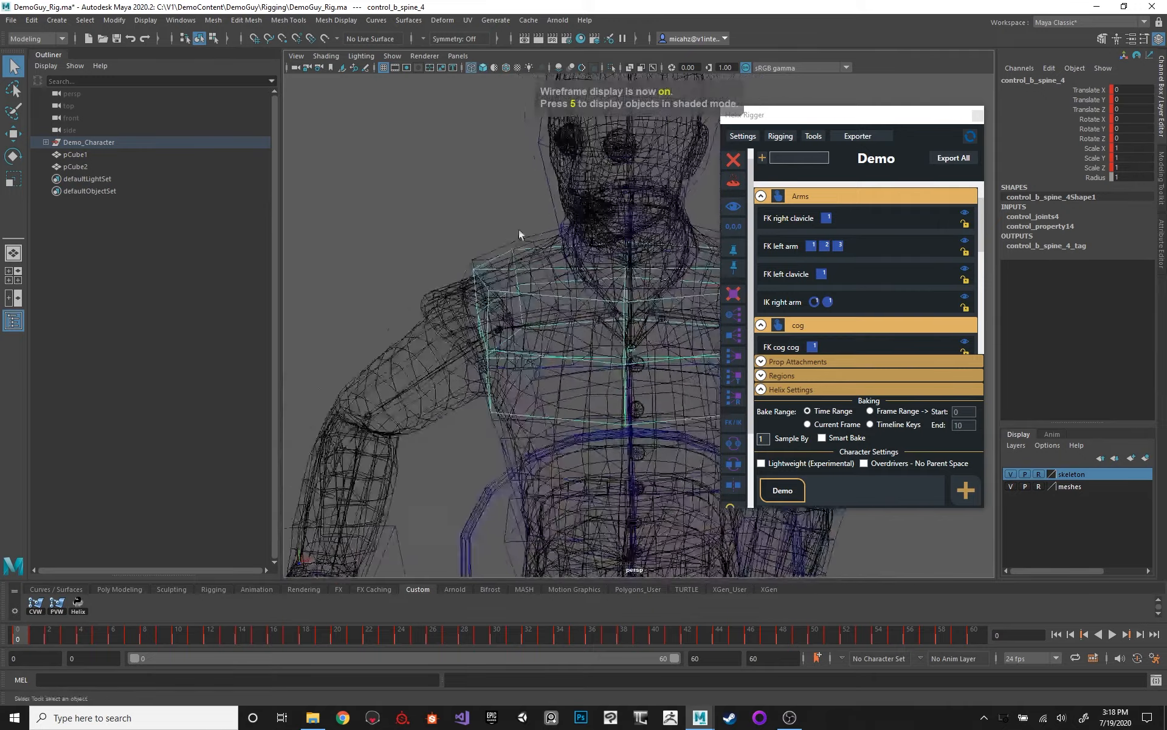
{"action": "middle_click_drag", "start_coordinate": [521, 234], "coordinate": [444, 241], "text": "alt"}
{"action": "left_click_drag", "start_coordinate": [590, 238], "coordinate": [605, 274], "text": "alt"}
{"action": "key", "text": "6"}
{"action": "key", "text": "e"}
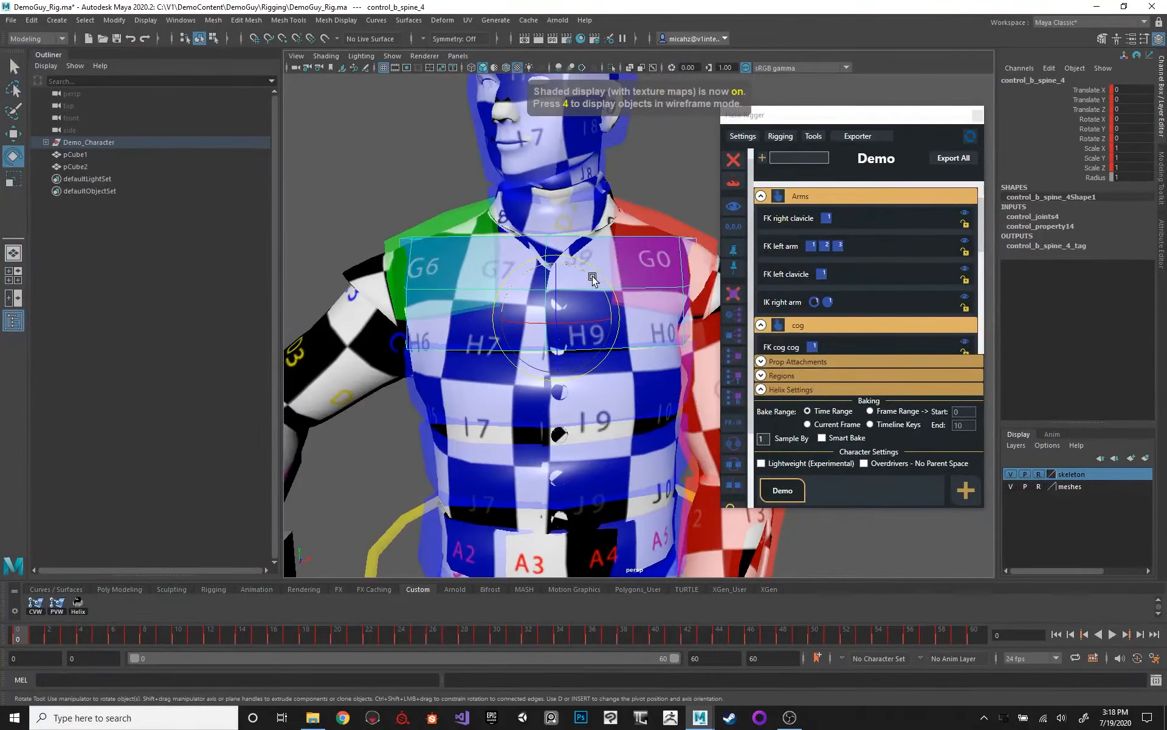
{"action": "key", "text": "4"}
{"action": "key", "text": "5"}
{"action": "left_click_drag", "start_coordinate": [565, 302], "coordinate": [597, 347]}
{"action": "key", "text": "ctrl+z"}
Step: Add the two spine controls below to the selection, test-rotate all three together, and undo the rotation
{"action": "key", "text": "q"}
{"action": "left_click", "coordinate": [606, 394], "text": "shift"}
{"action": "left_click", "coordinate": [623, 456], "text": "shift"}
{"action": "key", "text": "e"}
{"action": "mouse_move", "coordinate": [560, 455]}
{"action": "left_mouse_down"}
{"action": "mouse_move", "coordinate": [560, 438]}
{"action": "mouse_move", "coordinate": [569, 470]}
{"action": "mouse_move", "coordinate": [564, 457]}
{"action": "left_mouse_up"}
{"action": "key", "text": "ctrl+z"}
Step: Test-rotate and test-move the upper spine controls, and undo the last move
{"action": "right_click_drag", "start_coordinate": [630, 279], "coordinate": [490, 274], "text": "alt"}
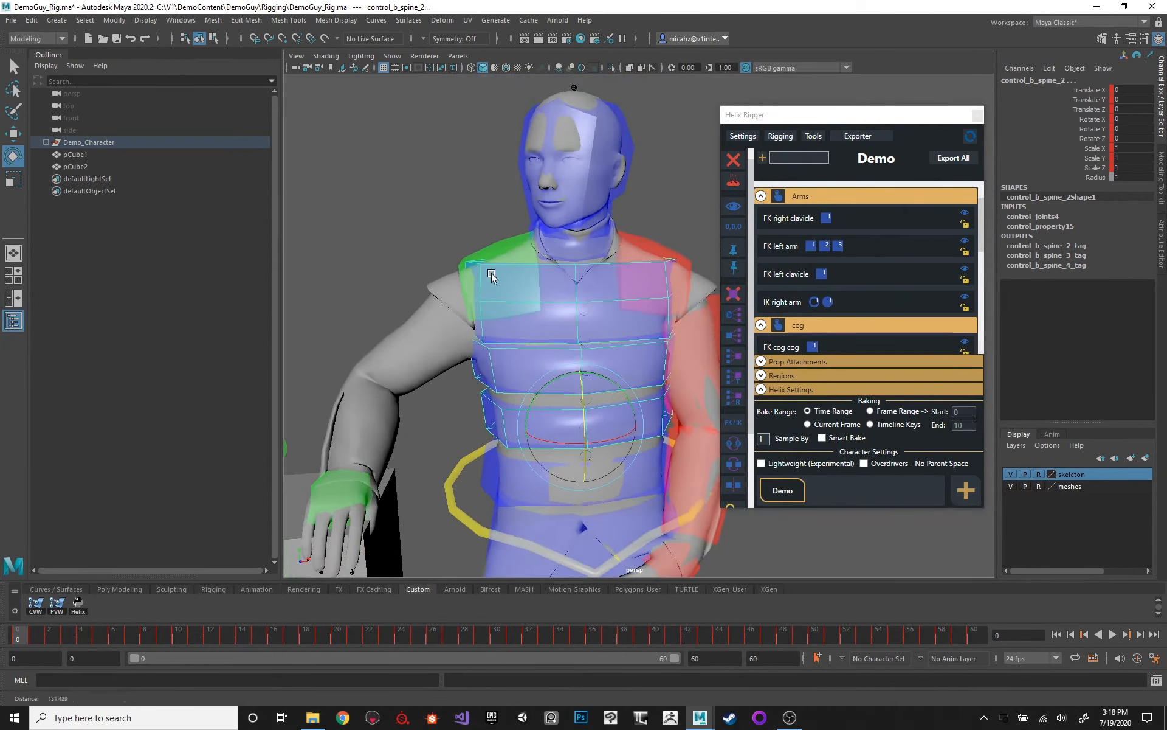
{"action": "left_click_drag", "start_coordinate": [596, 269], "coordinate": [548, 279], "text": "alt"}
{"action": "mouse_move", "coordinate": [570, 356]}
{"action": "left_mouse_down"}
{"action": "mouse_move", "coordinate": [511, 346]}
{"action": "mouse_move", "coordinate": [579, 360]}
{"action": "mouse_move", "coordinate": [563, 364]}
{"action": "left_mouse_up"}
{"action": "key", "text": "w"}
{"action": "left_click", "coordinate": [580, 347]}
{"action": "key", "text": "ctrl+z"}
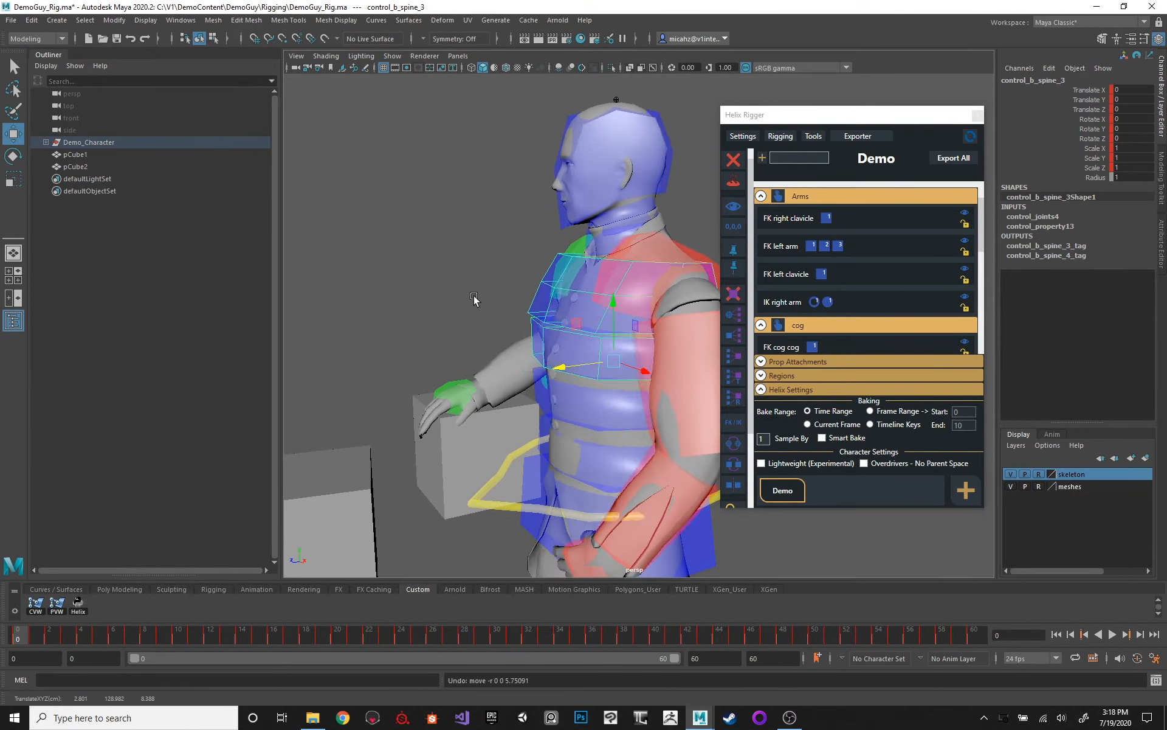
Step: Select the left clavicle control and scrub the timeline to frame 10
{"action": "left_click_drag", "start_coordinate": [475, 300], "coordinate": [594, 288], "text": "alt"}
{"action": "left_click", "coordinate": [655, 256]}
{"action": "middle_click_drag", "start_coordinate": [549, 249], "coordinate": [486, 224], "text": "alt"}
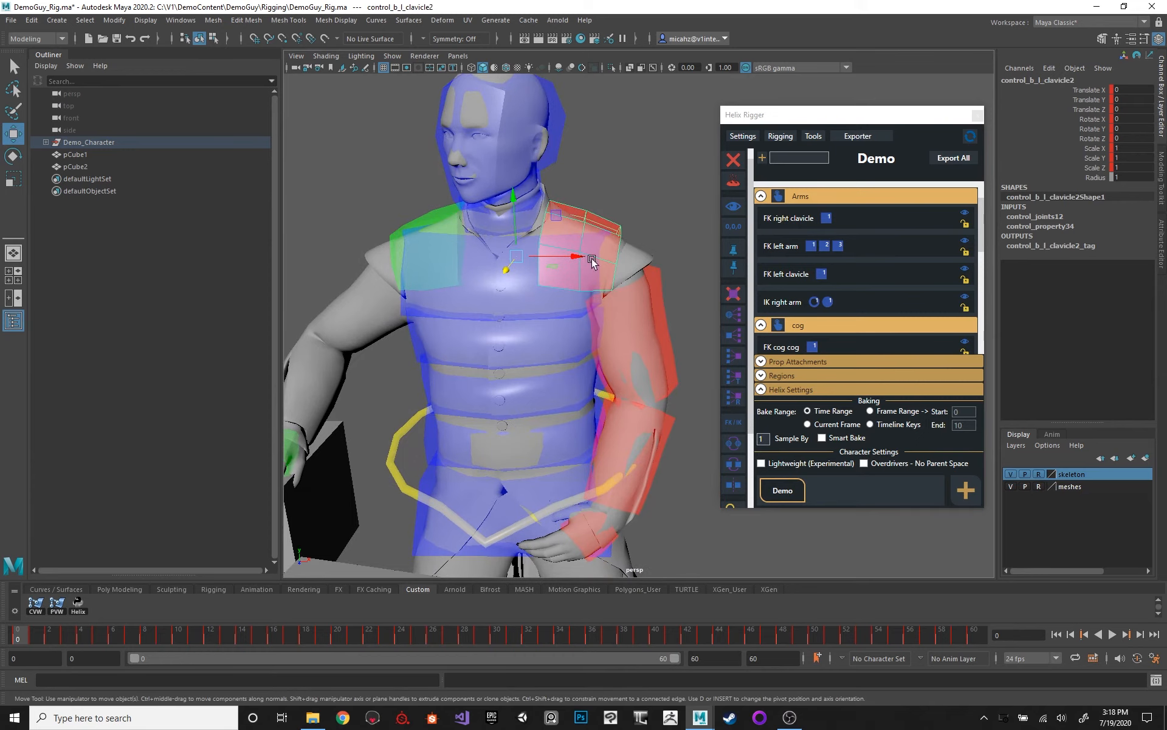
{"action": "left_click_drag", "start_coordinate": [56, 629], "coordinate": [181, 620]}
Step: Test-rotate the uppermost spine control at frame 10, and undo the rotation
{"action": "middle_click_drag", "start_coordinate": [427, 373], "coordinate": [581, 284], "text": "alt"}
{"action": "left_click", "coordinate": [608, 206]}
{"action": "key", "text": "e"}
{"action": "left_click_drag", "start_coordinate": [646, 208], "coordinate": [668, 217]}
{"action": "key", "text": "ctrl+z"}
Step: Select the left hand FK control and activate the Move tool on it
{"action": "middle_click_drag", "start_coordinate": [562, 223], "coordinate": [496, 219], "text": "alt"}
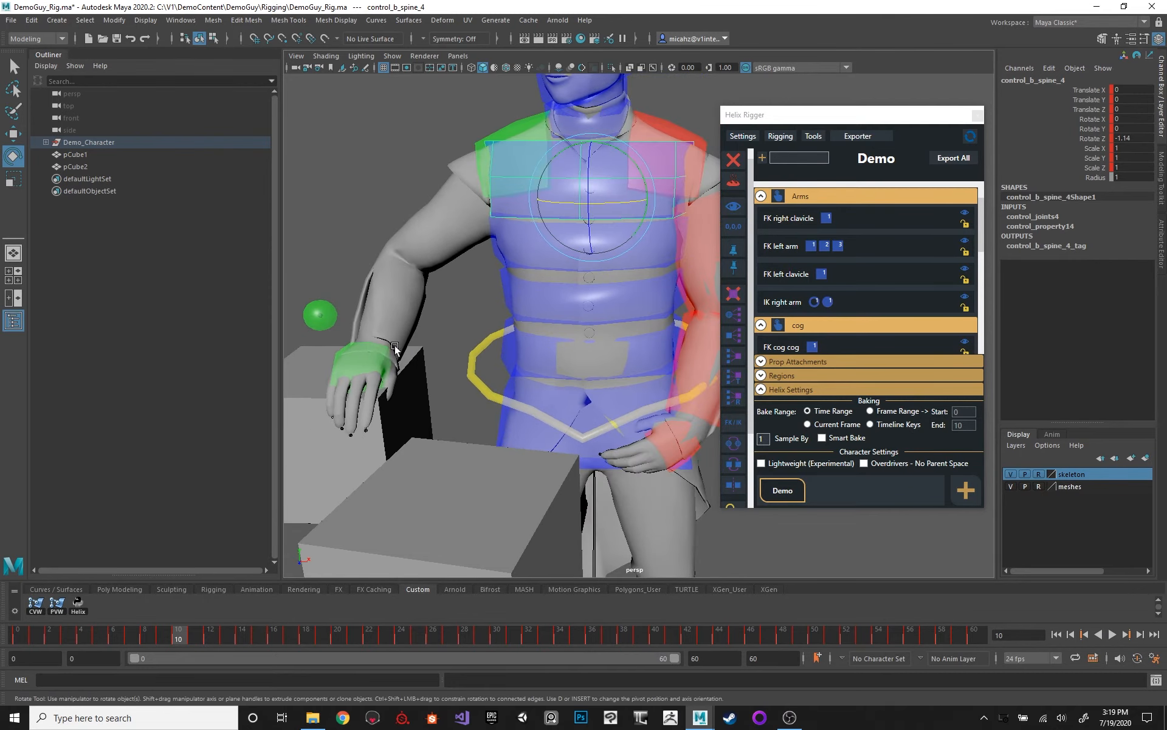
{"action": "middle_click_drag", "start_coordinate": [561, 309], "coordinate": [506, 303], "text": "alt"}
{"action": "key", "text": "w"}
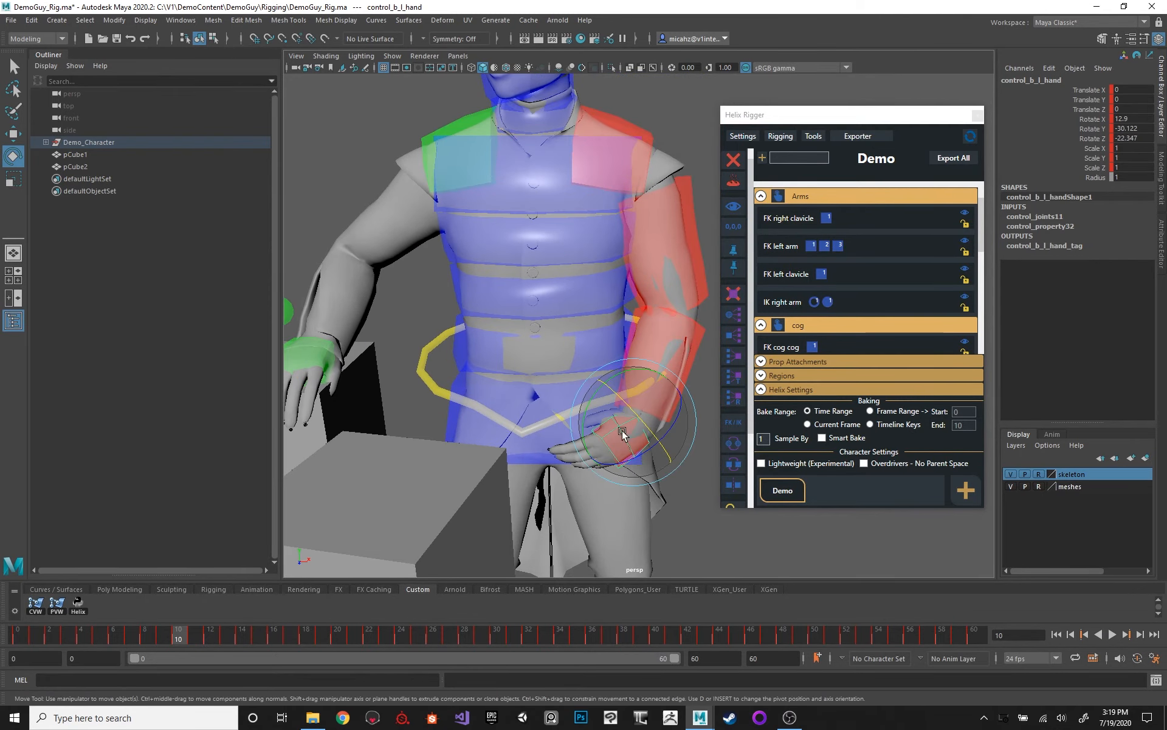
{"action": "left_click_drag", "start_coordinate": [592, 419], "coordinate": [612, 448], "text": "alt"}
{"action": "middle_click_drag", "start_coordinate": [568, 293], "coordinate": [554, 279], "text": "alt"}
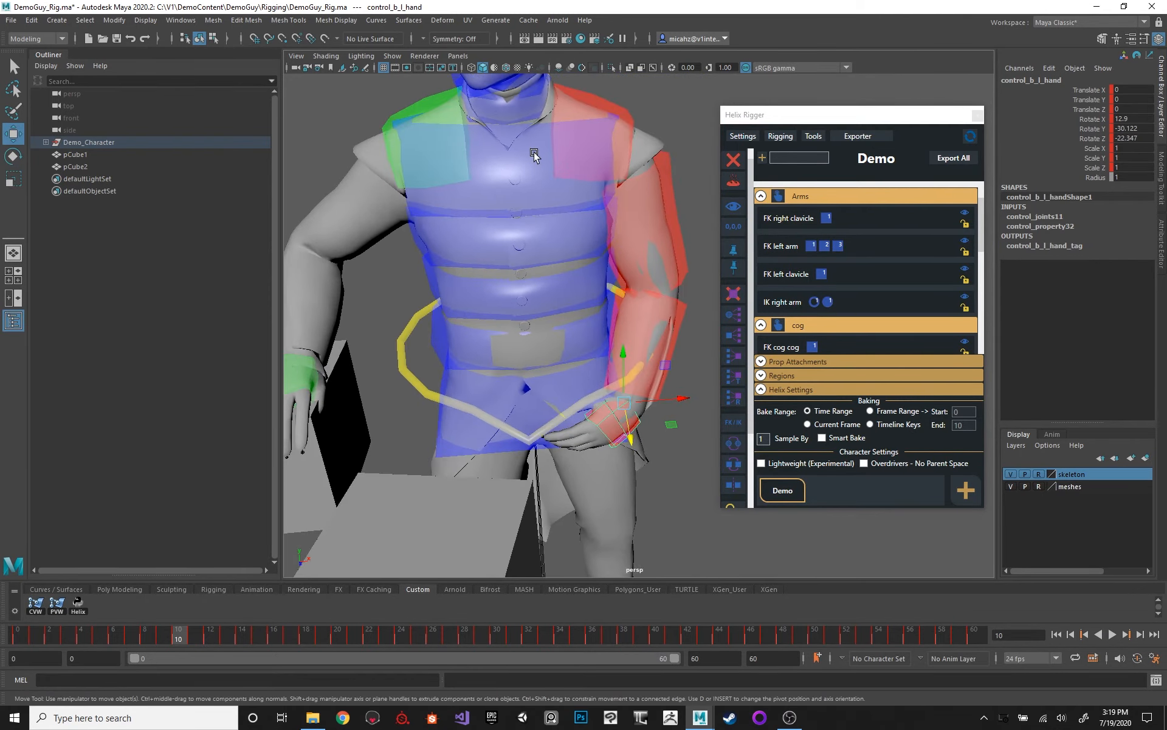
Step: Test-rotate the uppermost spine control again to compare the left hand's and clavicles' response, and undo it
{"action": "left_click", "coordinate": [534, 153]}
{"action": "key", "text": "e"}
{"action": "left_click_drag", "start_coordinate": [517, 220], "coordinate": [547, 187]}
{"action": "key", "text": "ctrl+z"}
{"action": "middle_click_drag", "start_coordinate": [617, 179], "coordinate": [625, 208], "text": "alt"}
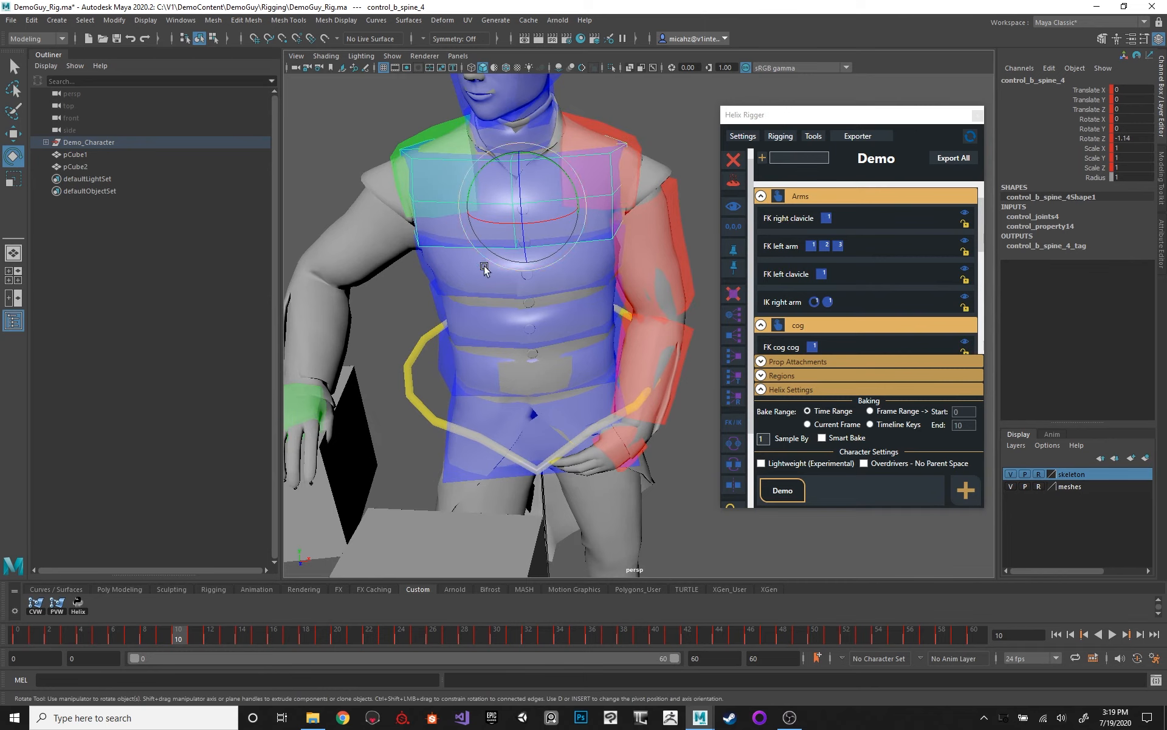
Step: Examine the uppermost spine control's pivot area close up in wireframe, and restore the shaded display
{"action": "key", "text": "q"}
{"action": "middle_click_drag", "start_coordinate": [568, 242], "coordinate": [706, 240], "text": "alt"}
{"action": "key", "text": "w"}
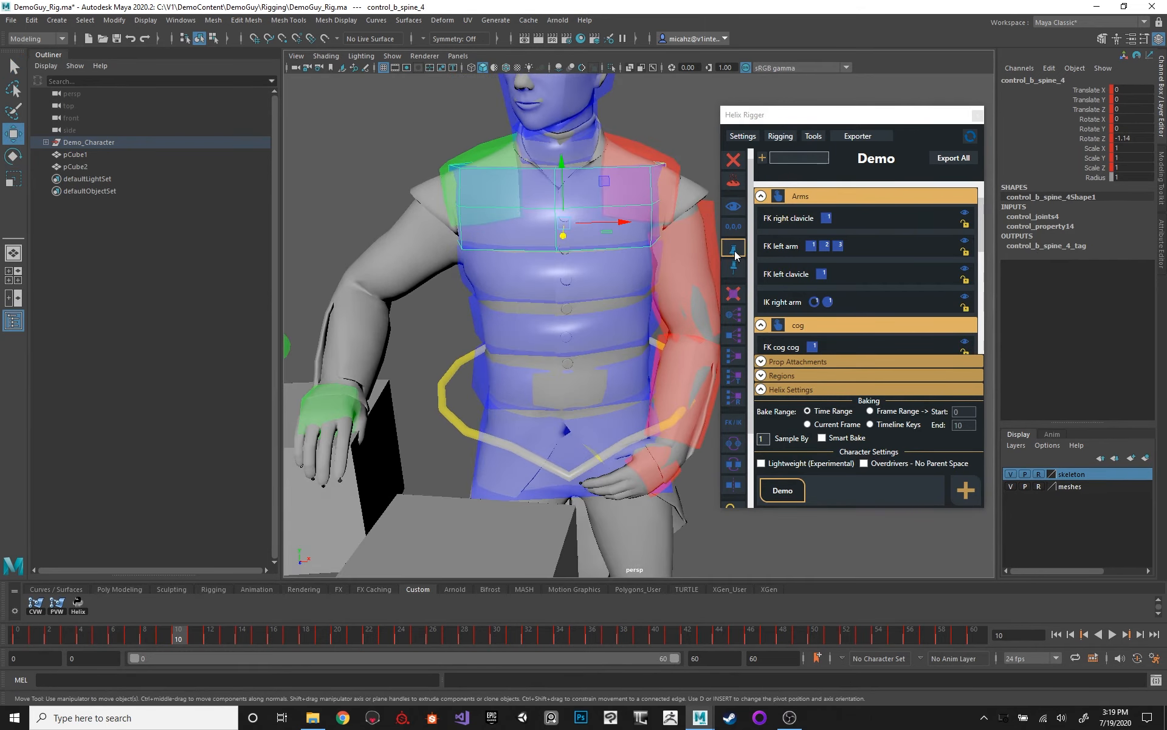
{"action": "key", "text": "4"}
{"action": "scroll", "coordinate": [532, 243], "scroll_direction": "up", "scroll_amount": 5}
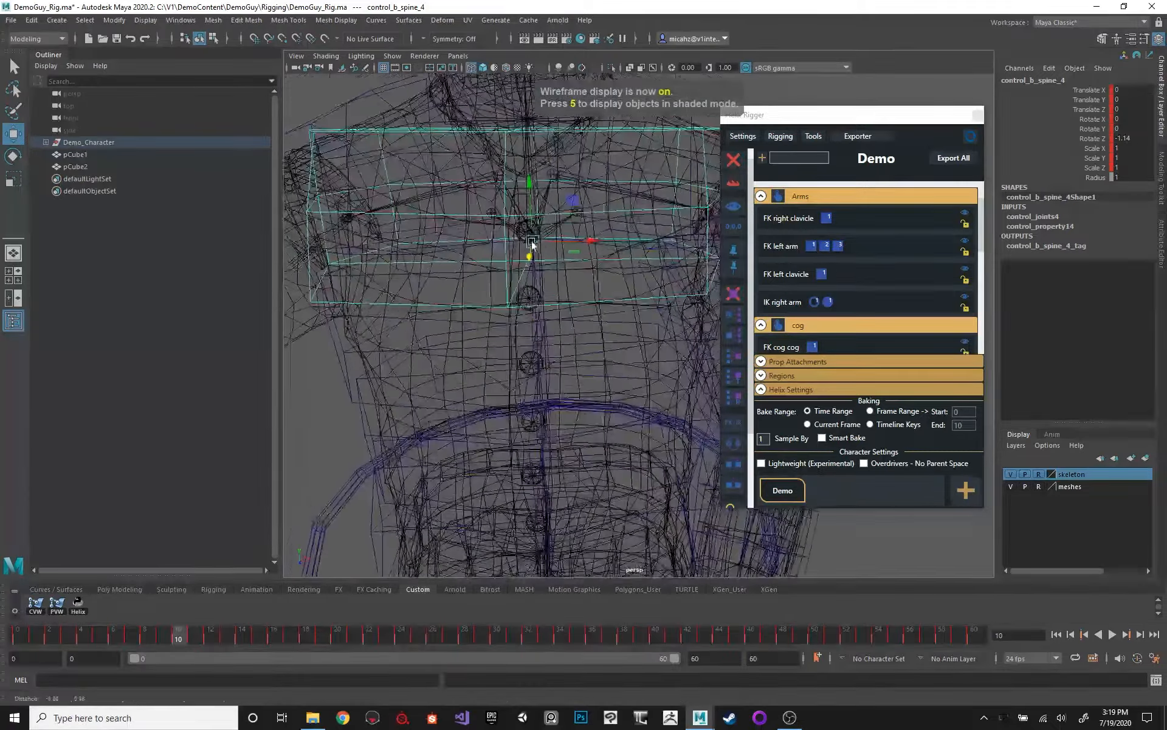
{"action": "key", "text": "q"}
{"action": "mouse_move", "coordinate": [534, 235]}
{"action": "left_mouse_down", "text": "alt"}
{"action": "mouse_move", "coordinate": [539, 218]}
{"action": "mouse_move", "coordinate": [589, 219]}
{"action": "mouse_move", "coordinate": [489, 201]}
{"action": "mouse_move", "coordinate": [560, 192]}
{"action": "mouse_move", "coordinate": [516, 182]}
{"action": "left_mouse_up", "text": "alt"}
{"action": "left_click", "coordinate": [550, 235]}
{"action": "left_click", "coordinate": [549, 234]}
{"action": "key", "text": "6"}
{"action": "key", "text": "5"}
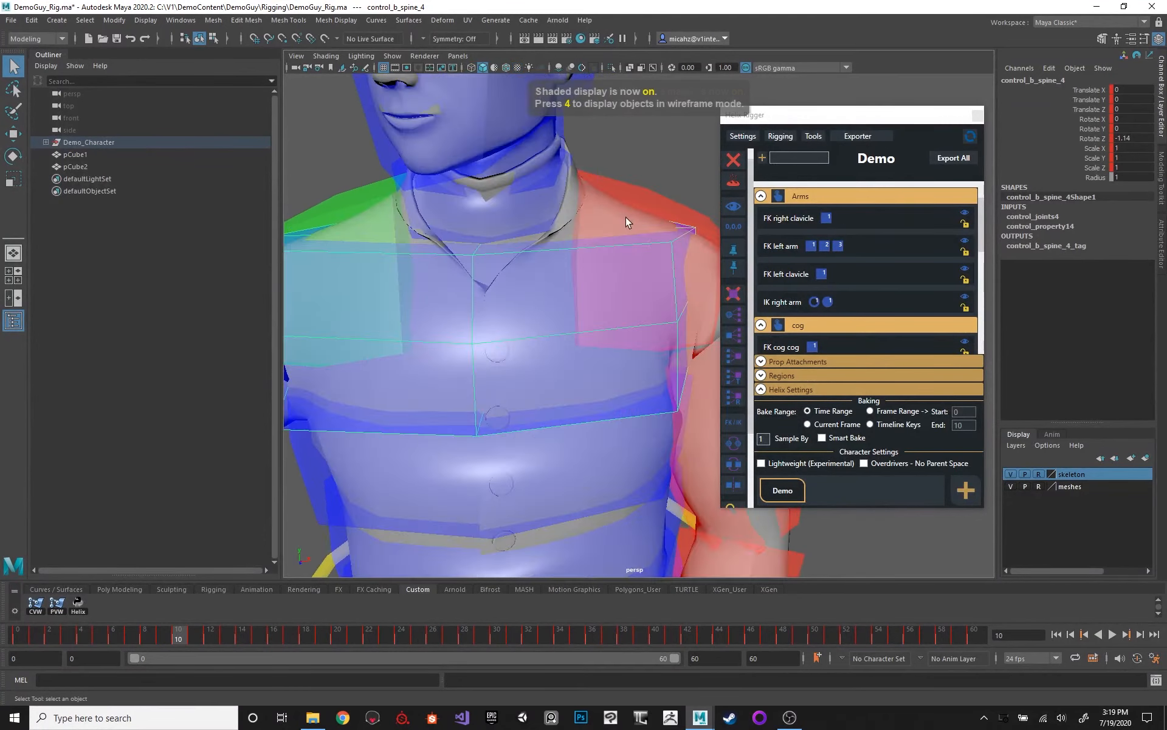
Step: Create root space Overdrivers on all children of the uppermost spine control
{"action": "right_click_drag", "start_coordinate": [625, 217], "coordinate": [511, 208], "text": "alt"}
{"action": "left_click_drag", "start_coordinate": [511, 209], "coordinate": [608, 190], "text": "alt"}
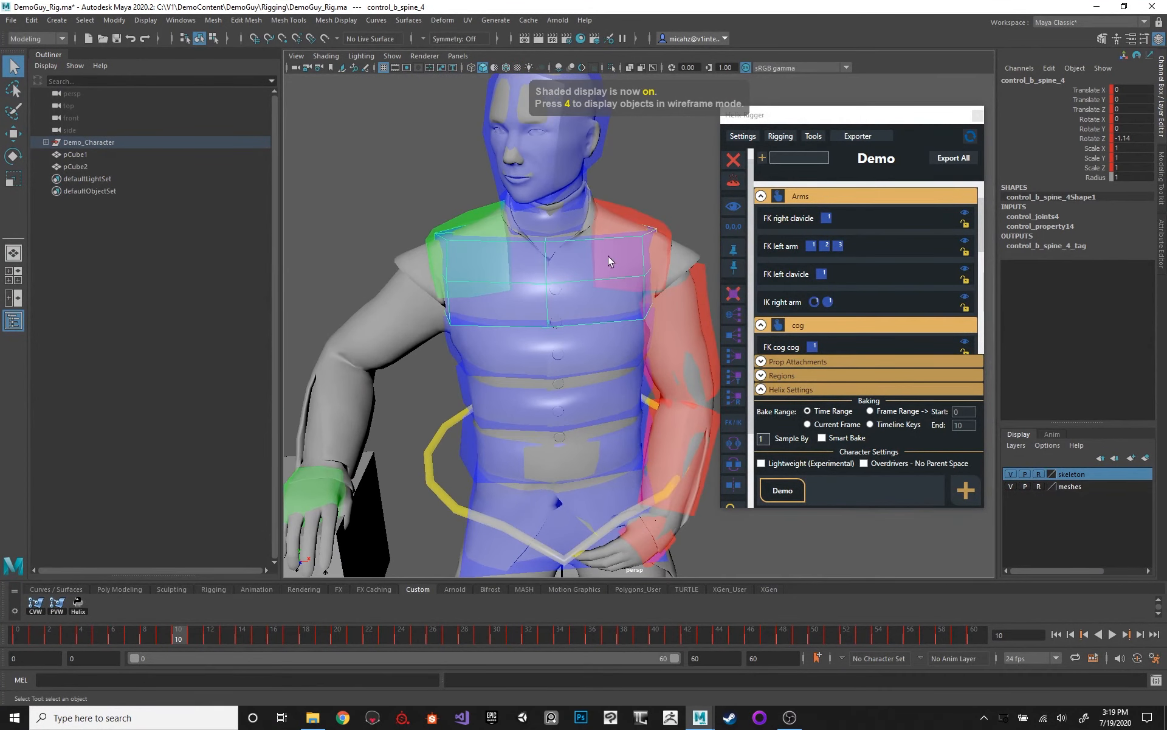
{"action": "left_click", "coordinate": [733, 248]}
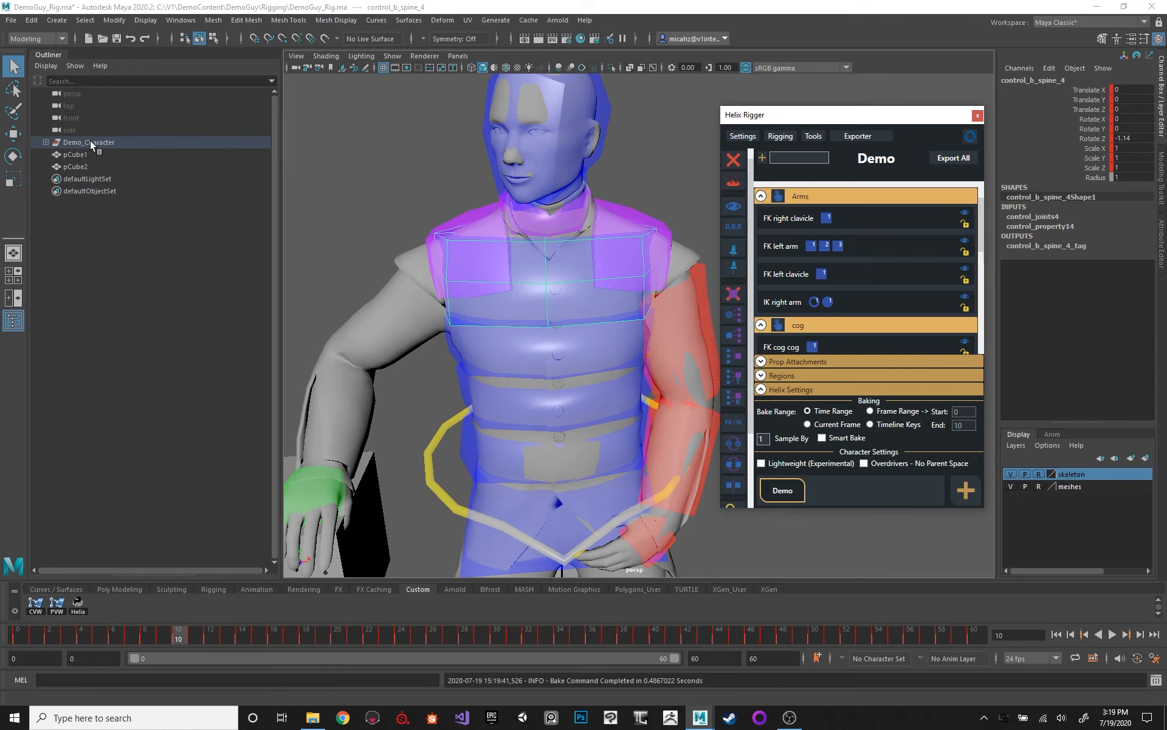
Step: Select the Demo_Character root, and return the selection to the uppermost spine control
{"action": "left_click", "coordinate": [144, 143]}
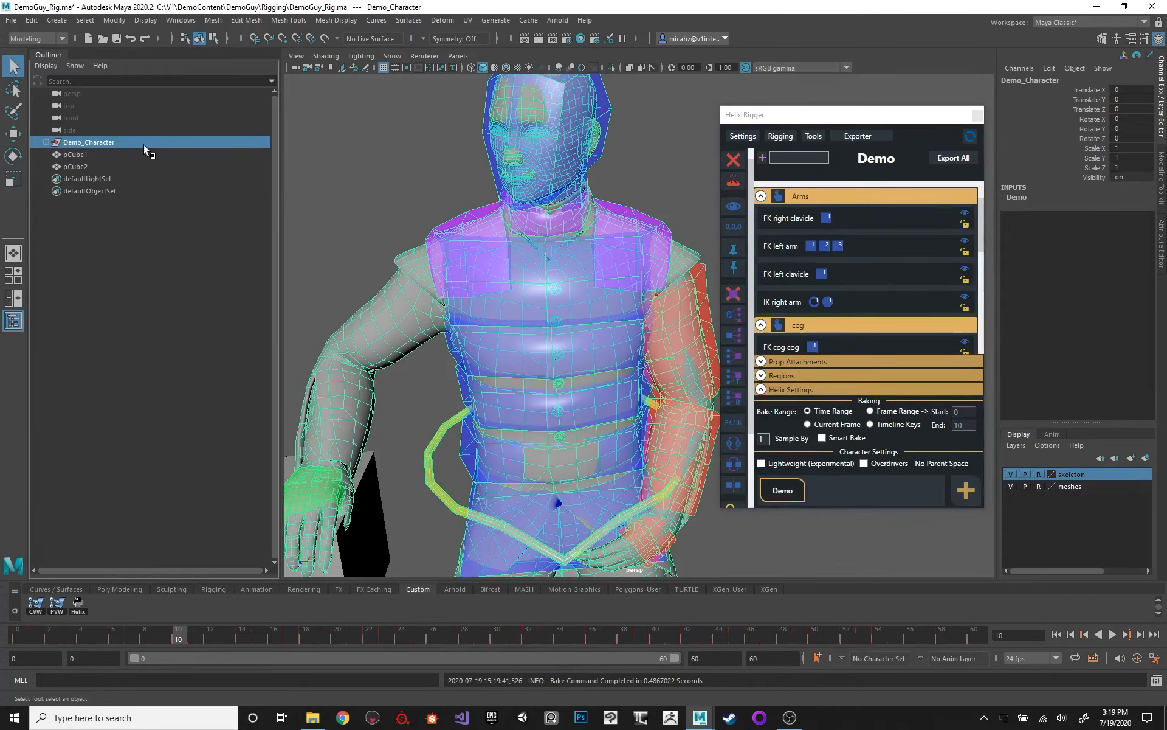
{"action": "left_click", "coordinate": [583, 243]}
{"action": "mouse_move", "coordinate": [610, 178]}
{"action": "left_mouse_down", "text": "alt"}
{"action": "mouse_move", "coordinate": [620, 165]}
{"action": "mouse_move", "coordinate": [527, 152]}
{"action": "mouse_move", "coordinate": [617, 161]}
{"action": "left_mouse_up", "text": "alt"}
Step: Test-move the uppermost spine control under the neck and clavicle Overdrivers, and undo the move
{"action": "key", "text": "w"}
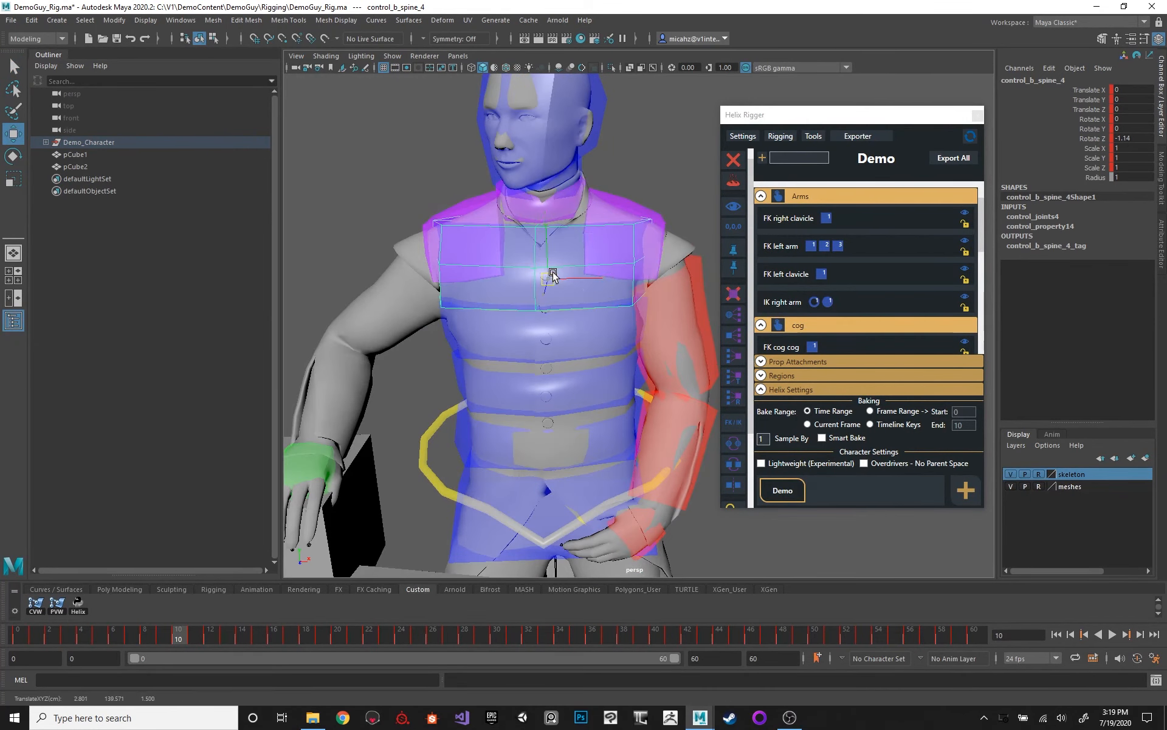
{"action": "left_click_drag", "start_coordinate": [552, 268], "coordinate": [543, 334]}
{"action": "key", "text": "ctrl+z"}
Step: Add the next lower spine control to the selection, test-move and test-rotate both, and undo the changes
{"action": "left_click", "coordinate": [536, 318], "text": "shift"}
{"action": "key", "text": "e"}
{"action": "key", "text": "w"}
{"action": "left_click_drag", "start_coordinate": [543, 334], "coordinate": [587, 288], "text": "alt"}
{"action": "key", "text": "ctrl+z"}
{"action": "key", "text": "e"}
{"action": "key", "text": "ctrl+z"}
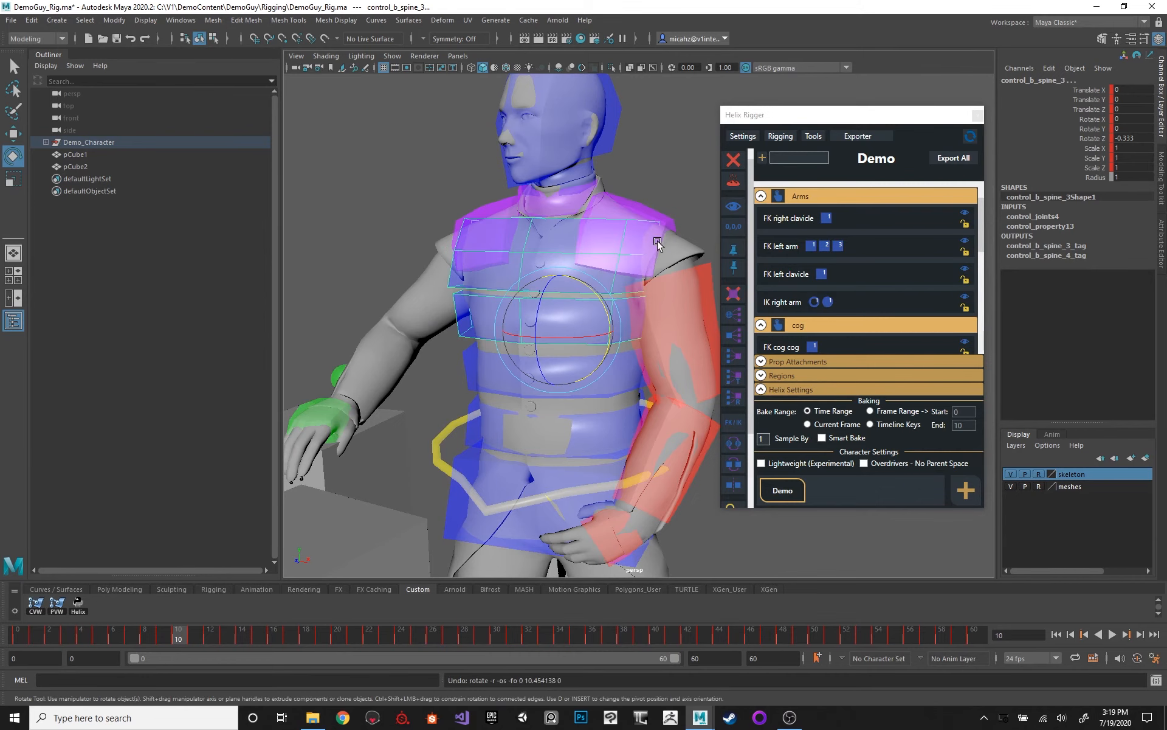
{"action": "left_click_drag", "start_coordinate": [575, 216], "coordinate": [555, 190], "text": "alt"}
{"action": "left_click_drag", "start_coordinate": [516, 315], "coordinate": [508, 313]}
{"action": "key", "text": "ctrl+z"}
Step: Play the animation back from the front and the side to review the spine motion under the Overdrivers
{"action": "left_click_drag", "start_coordinate": [608, 175], "coordinate": [577, 185], "text": "alt"}
{"action": "key", "text": "q"}
{"action": "key", "text": "alt+v"}
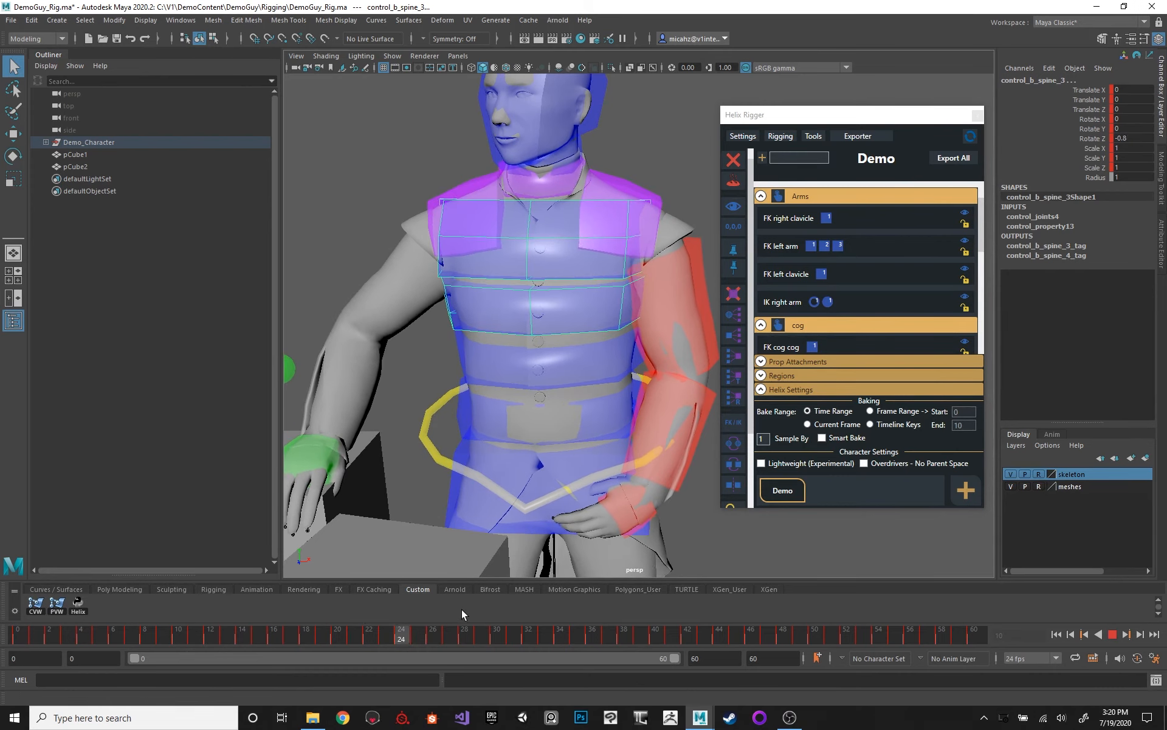
{"action": "key", "text": "alt+v"}
{"action": "left_click_drag", "start_coordinate": [519, 385], "coordinate": [417, 401], "text": "alt"}
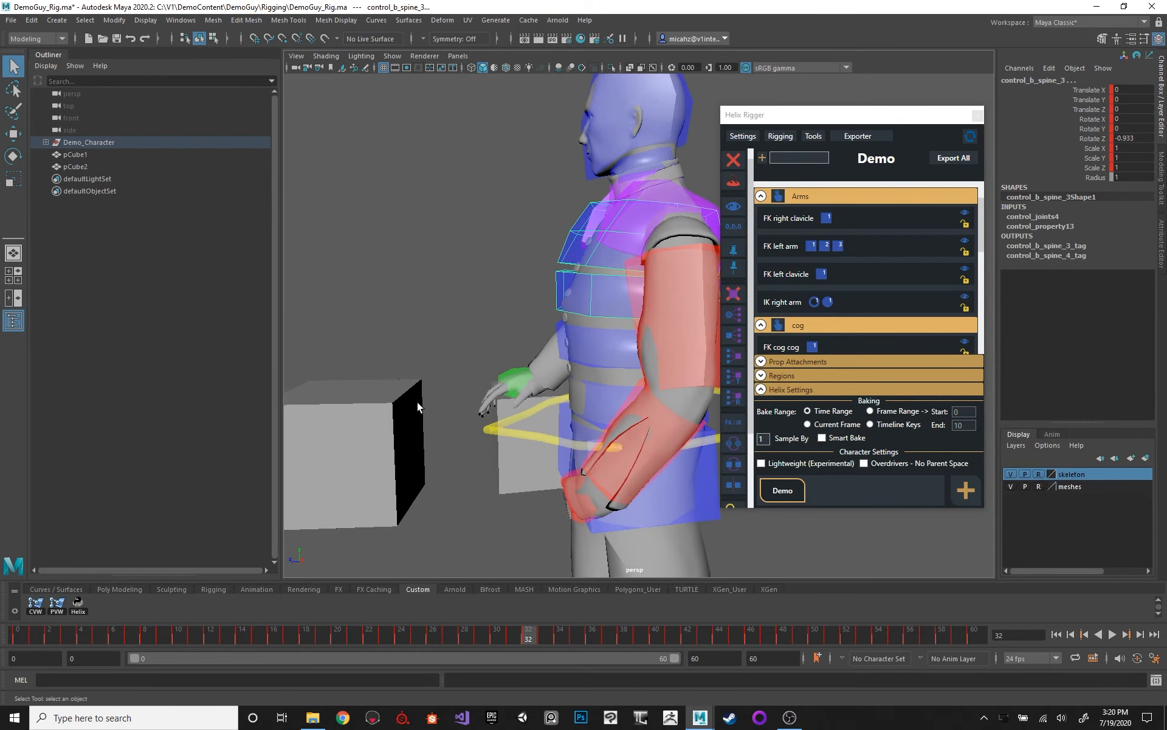
{"action": "key", "text": "alt+v"}
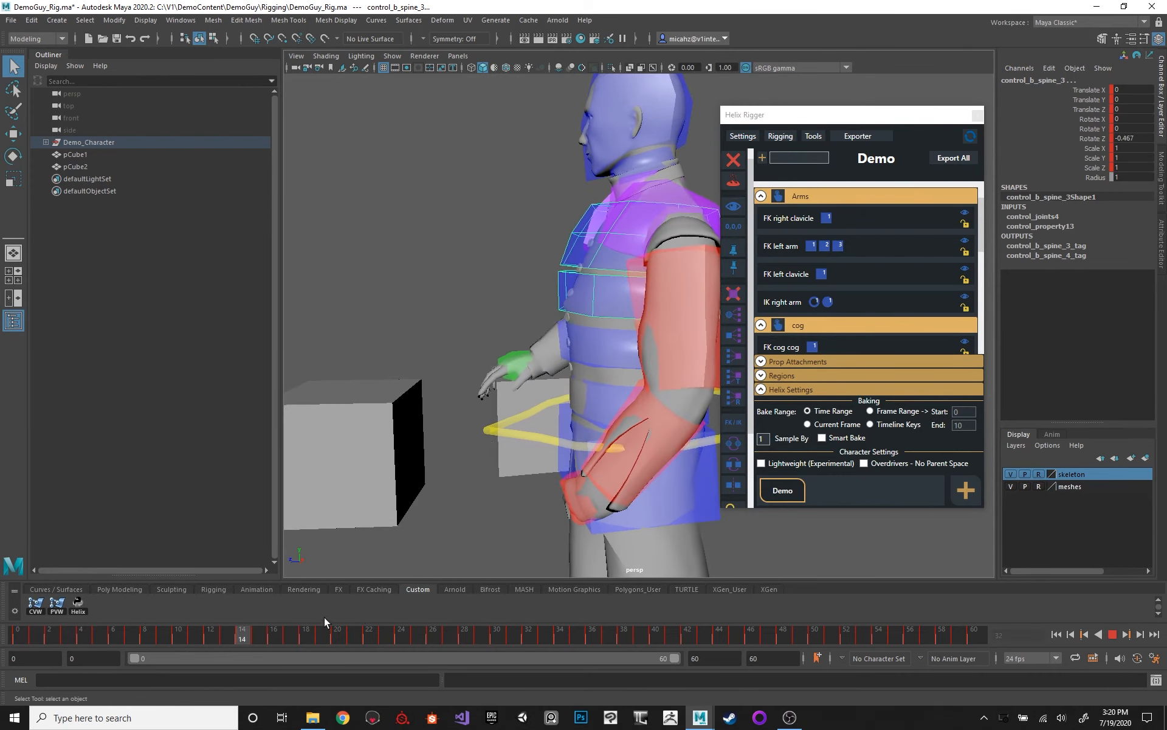
{"action": "key", "text": "alt+v"}
Step: Create an animation layer from the three upper spine controls
{"action": "left_click", "coordinate": [578, 257]}
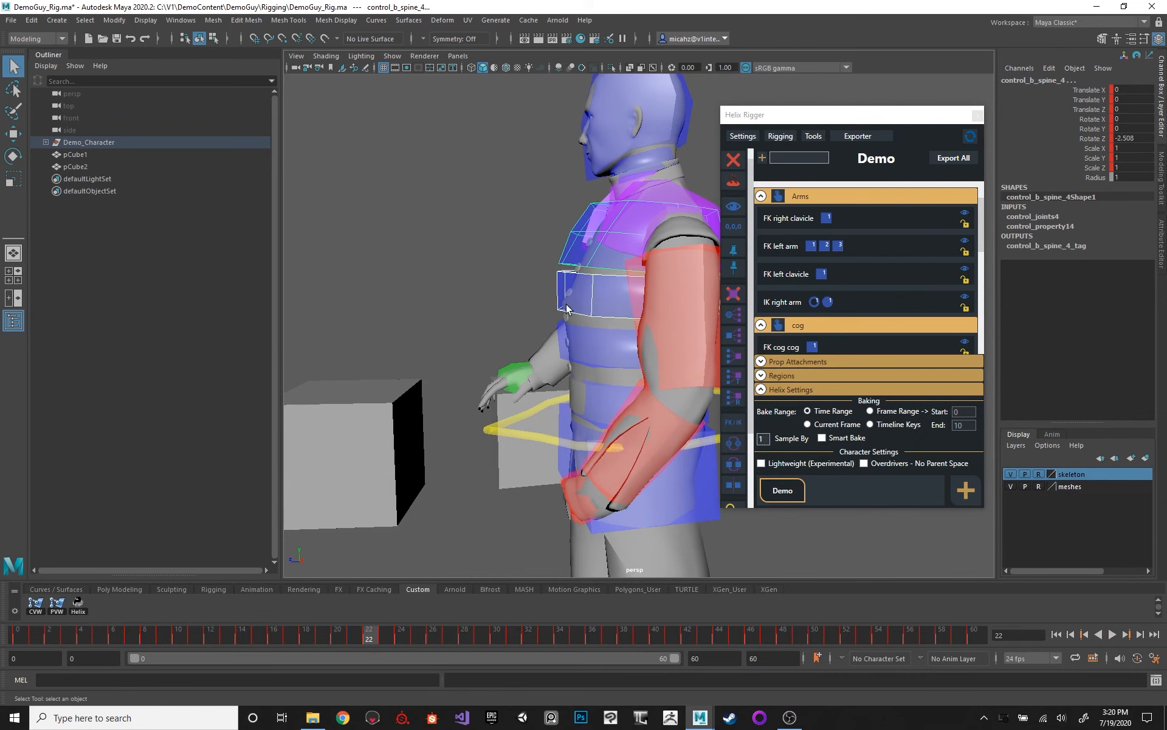
{"action": "left_click", "coordinate": [568, 349]}
{"action": "left_click_drag", "start_coordinate": [552, 286], "coordinate": [494, 269], "text": "alt"}
{"action": "middle_click_drag", "start_coordinate": [567, 317], "coordinate": [545, 316], "text": "alt"}
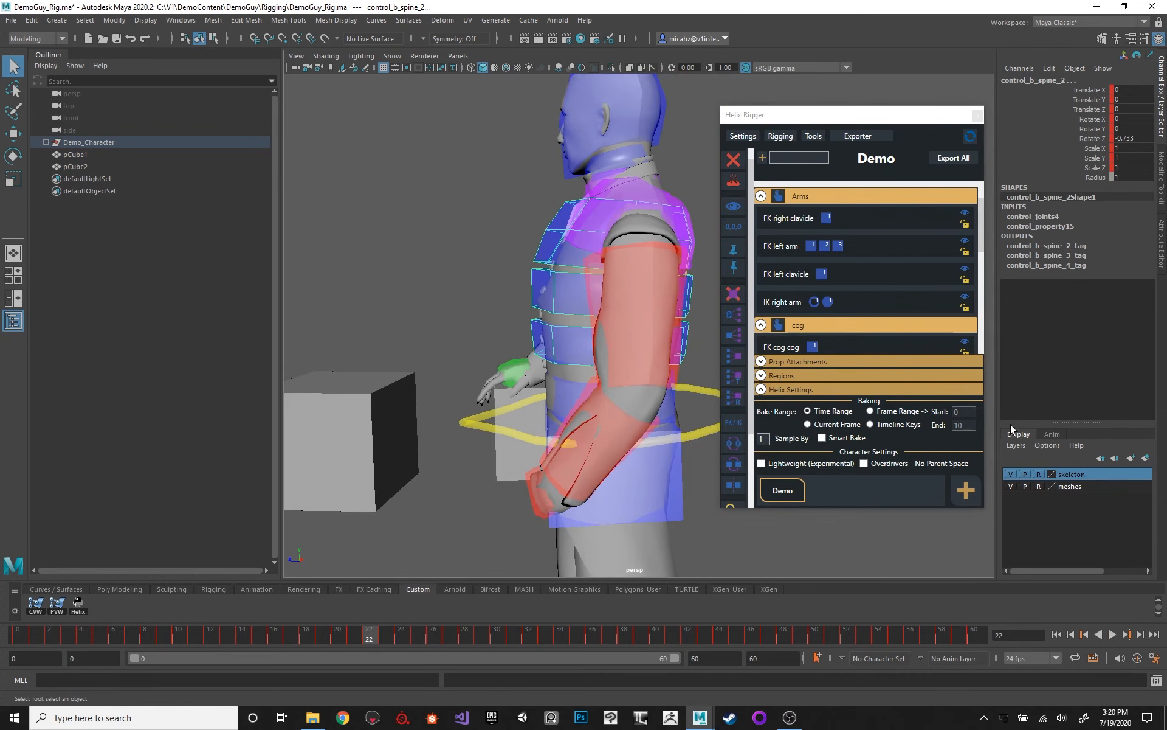
{"action": "left_click", "coordinate": [1053, 436]}
{"action": "left_click", "coordinate": [1146, 461]}
Step: Offset the lowest of the three spine controls to Translate X 0.03 and Translate Y -1.662 at frame 22 on the new layer
{"action": "left_click_drag", "start_coordinate": [650, 257], "coordinate": [597, 261], "text": "alt"}
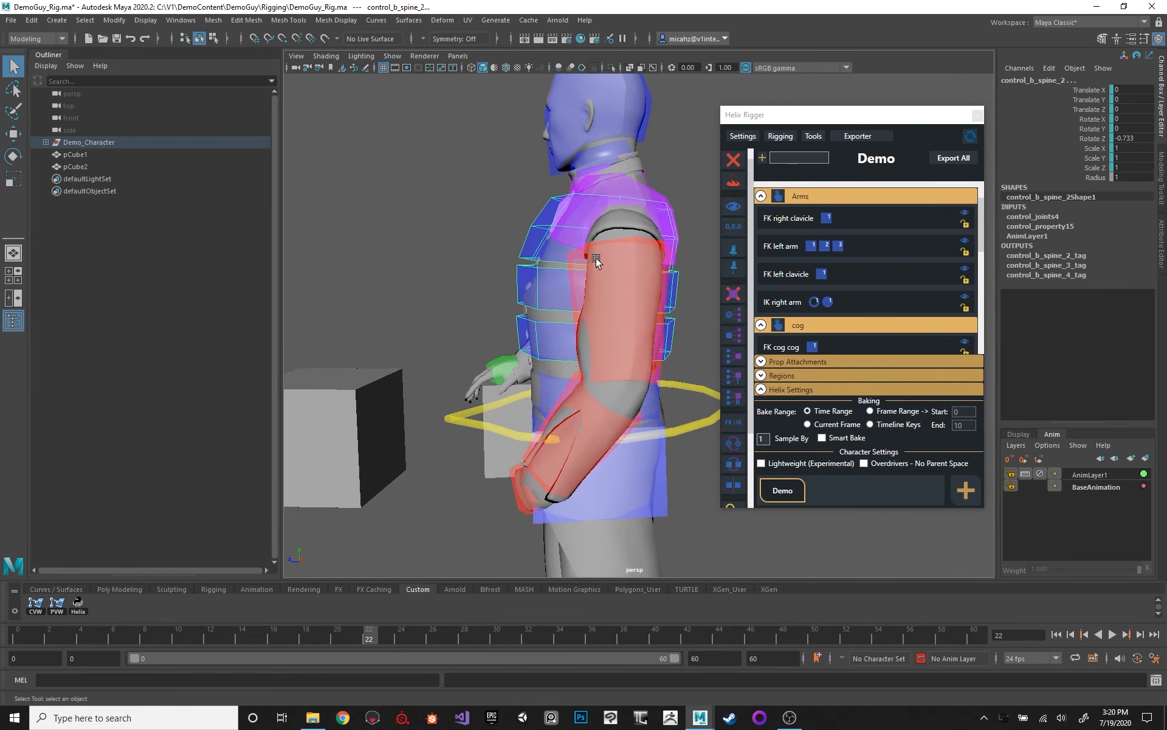
{"action": "key", "text": "w"}
{"action": "left_click_drag", "start_coordinate": [539, 355], "coordinate": [541, 351]}
{"action": "key", "text": "ctrl+z"}
{"action": "key", "text": "ctrl+z"}
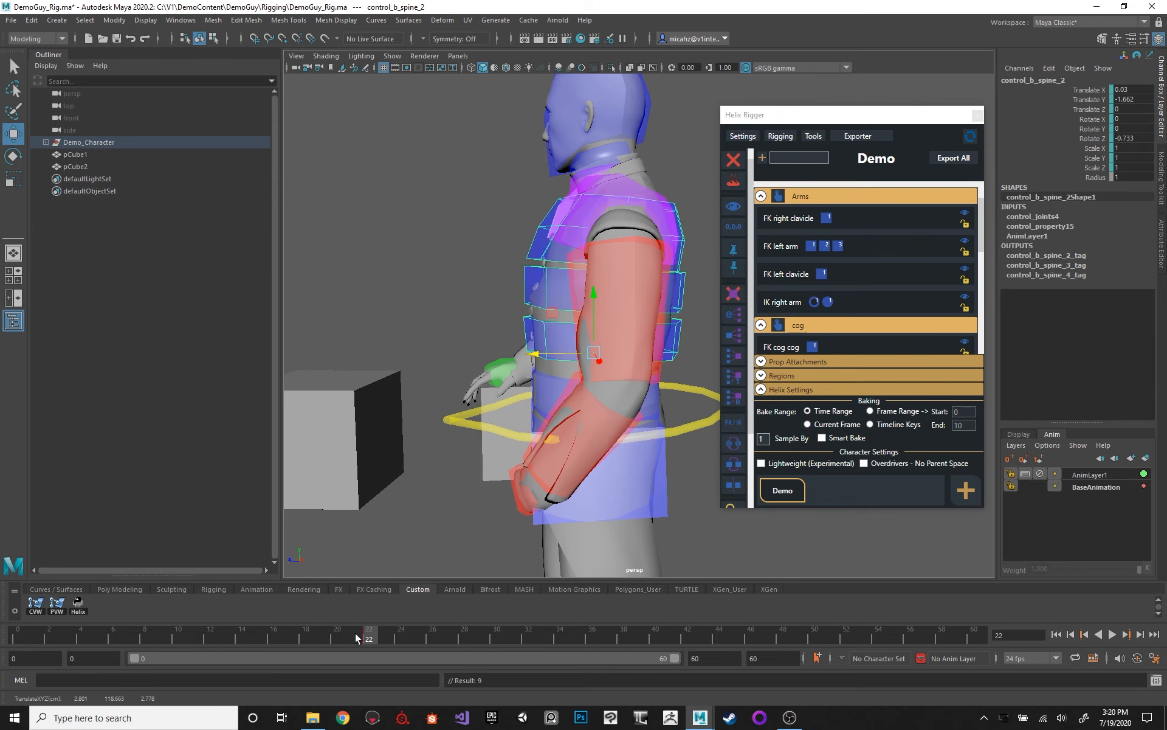
Step: Play back the layered spine motion and stop at frame 31
{"action": "key", "text": "alt+v"}
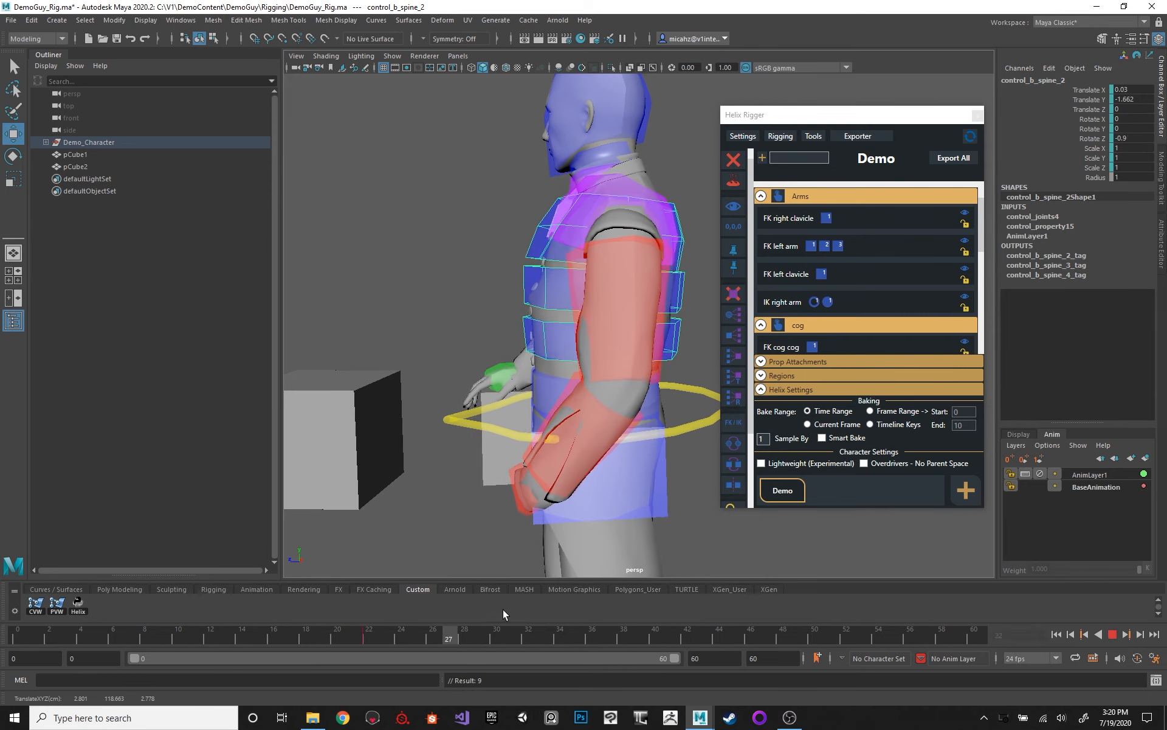
{"action": "key", "text": "alt+v"}
{"action": "left_click_drag", "start_coordinate": [471, 349], "coordinate": [542, 354], "text": "alt"}
Step: Test-rotate the uppermost spine control on the animation layer at frame 31, and undo the rotation
{"action": "key", "text": "6"}
{"action": "left_click", "coordinate": [536, 275]}
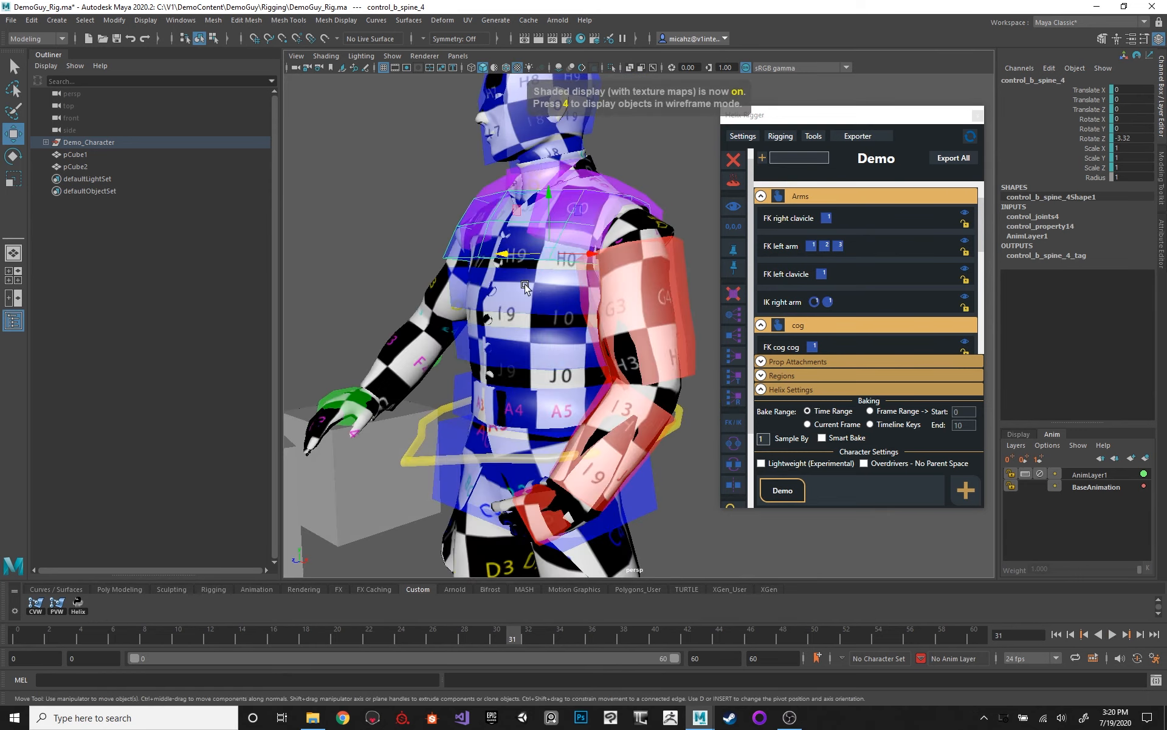
{"action": "key", "text": "5"}
{"action": "mouse_move", "coordinate": [535, 279]}
{"action": "left_mouse_down", "text": "alt"}
{"action": "mouse_move", "coordinate": [542, 261]}
{"action": "mouse_move", "coordinate": [474, 272]}
{"action": "mouse_move", "coordinate": [385, 206]}
{"action": "left_mouse_up", "text": "alt"}
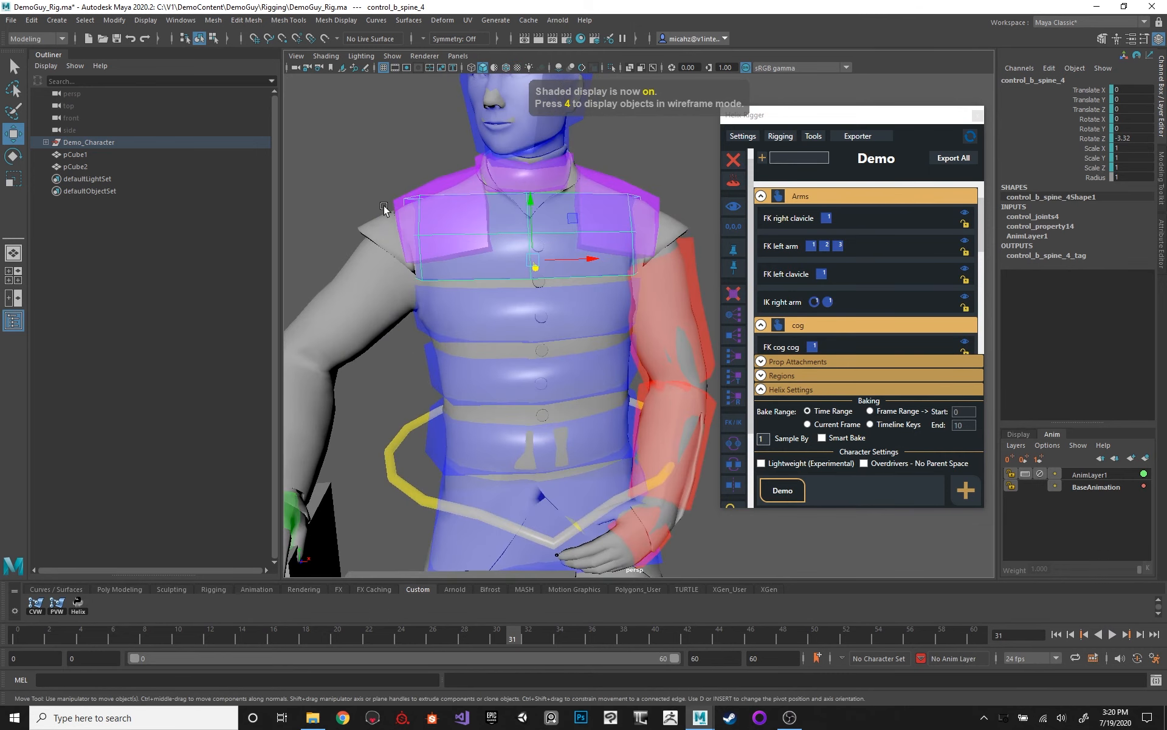
{"action": "middle_click_drag", "start_coordinate": [524, 226], "coordinate": [545, 247], "text": "alt"}
{"action": "right_click_drag", "start_coordinate": [545, 248], "coordinate": [421, 414], "text": "alt"}
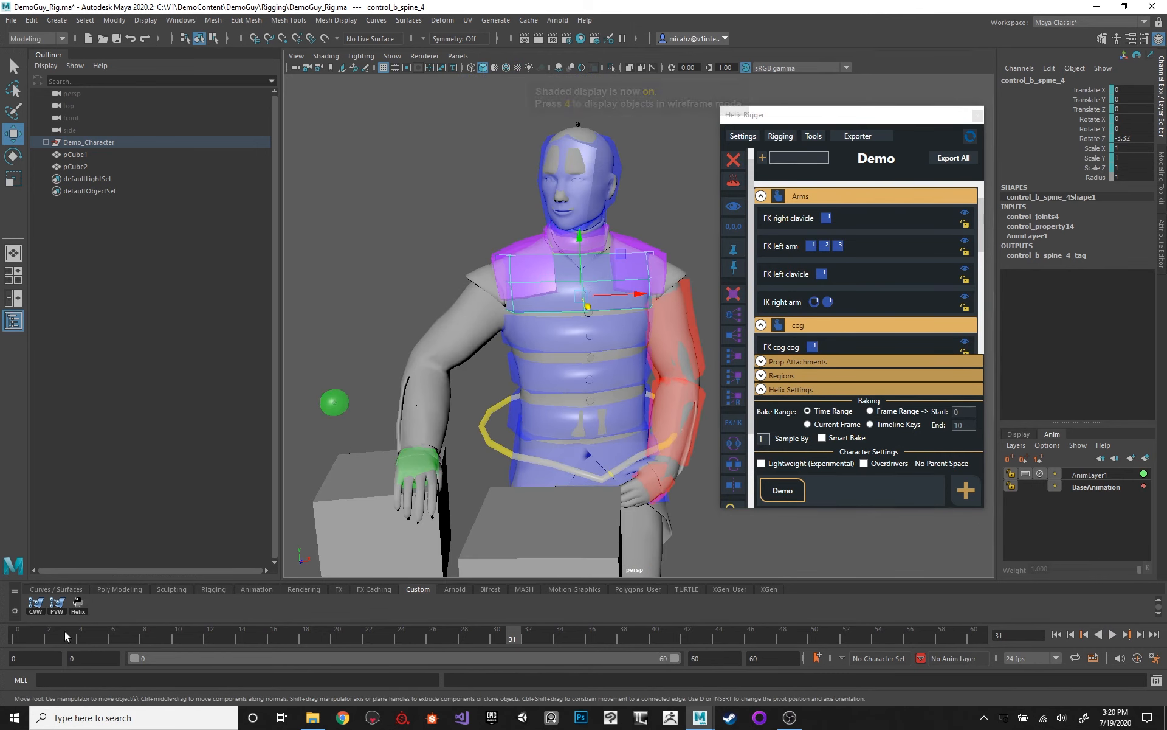
{"action": "key", "text": "e"}
{"action": "mouse_move", "coordinate": [579, 299]}
{"action": "left_mouse_down"}
{"action": "mouse_move", "coordinate": [551, 288]}
{"action": "mouse_move", "coordinate": [567, 280]}
{"action": "mouse_move", "coordinate": [572, 292]}
{"action": "left_mouse_up"}
{"action": "key", "text": "ctrl+z"}
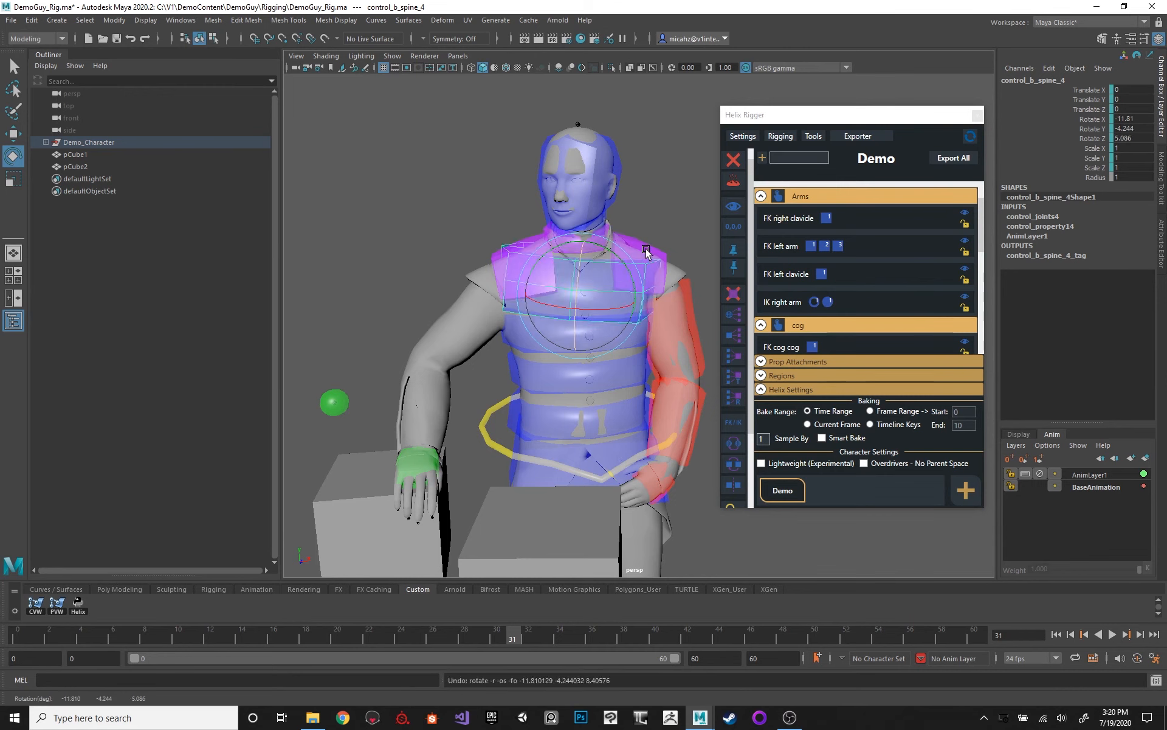
Step: Select the lower neck Overdriver together with the right and left clavicle Overdrivers
{"action": "left_click_drag", "start_coordinate": [646, 251], "coordinate": [608, 245], "text": "alt"}
{"action": "right_click_drag", "start_coordinate": [608, 245], "coordinate": [639, 238], "text": "alt"}
{"action": "key", "text": "q"}
{"action": "left_click", "coordinate": [566, 190]}
{"action": "left_click", "coordinate": [511, 186]}
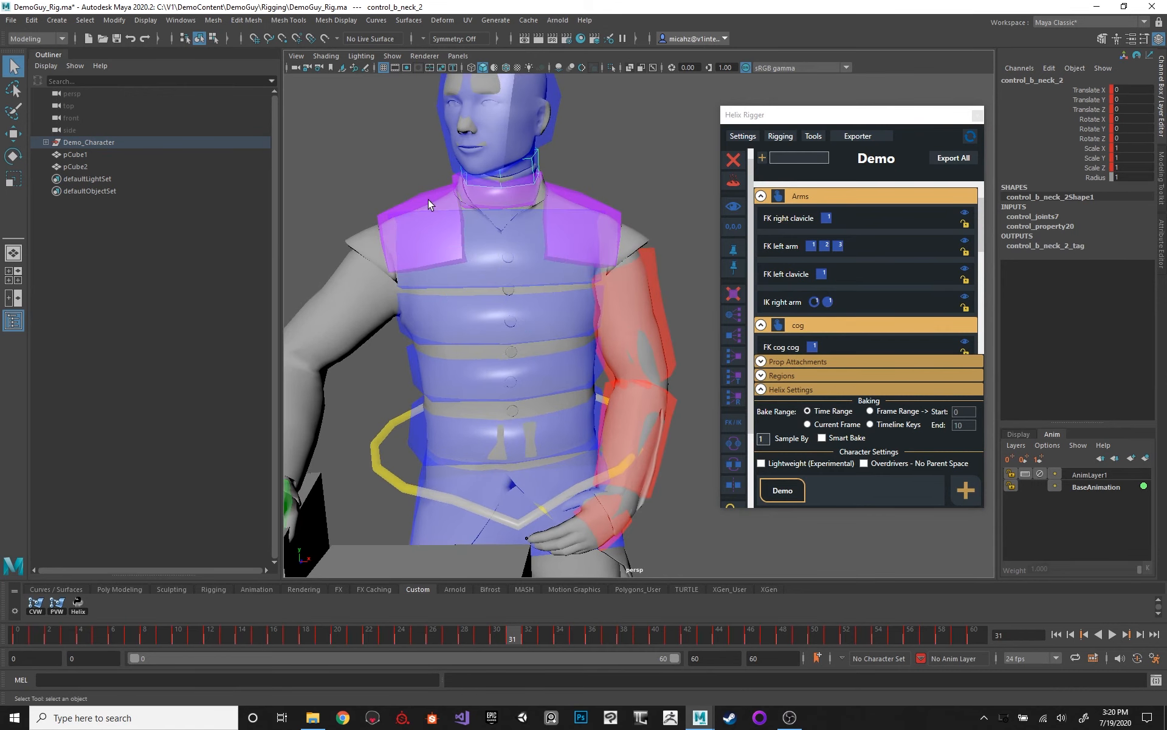
{"action": "left_click", "coordinate": [428, 199], "text": "shift"}
{"action": "left_click", "coordinate": [467, 190]}
{"action": "left_click", "coordinate": [426, 202], "text": "shift"}
{"action": "left_click", "coordinate": [573, 203], "text": "shift"}
{"action": "middle_click_drag", "start_coordinate": [624, 166], "coordinate": [653, 187], "text": "alt"}
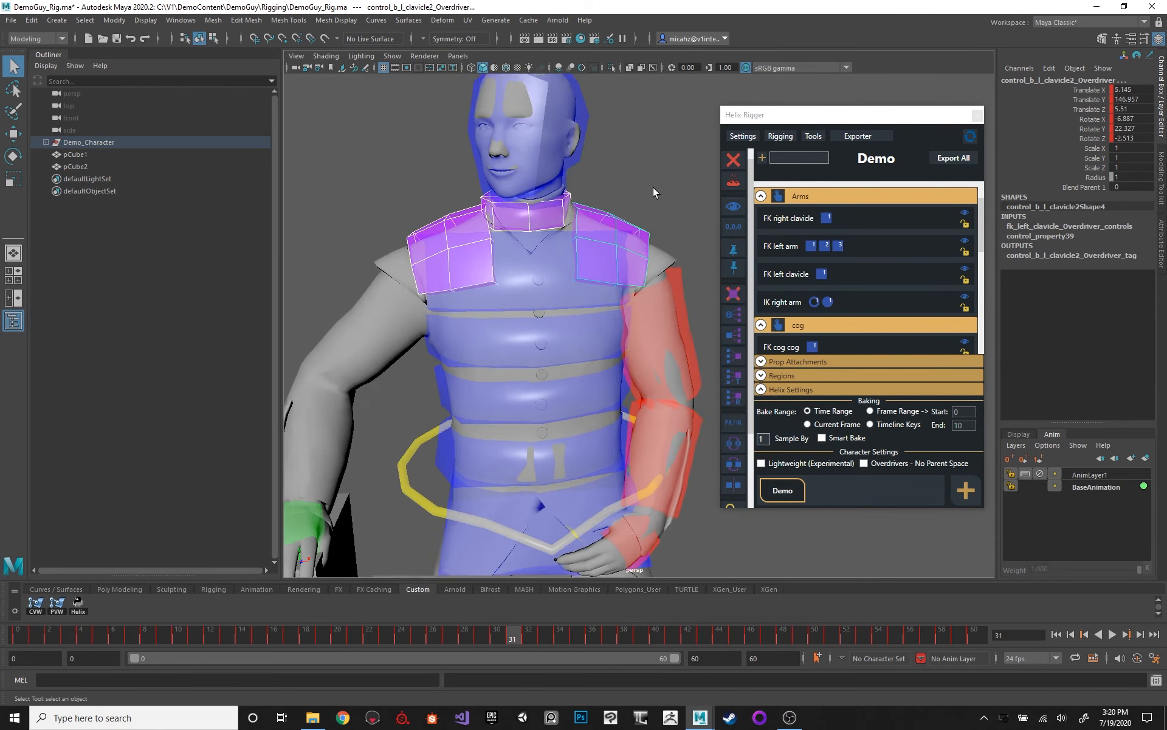
{"action": "left_click_drag", "start_coordinate": [653, 187], "coordinate": [533, 291], "text": "alt"}
Step: Remove the root space Overdrivers from all children of the uppermost spine control
{"action": "left_click", "coordinate": [566, 263]}
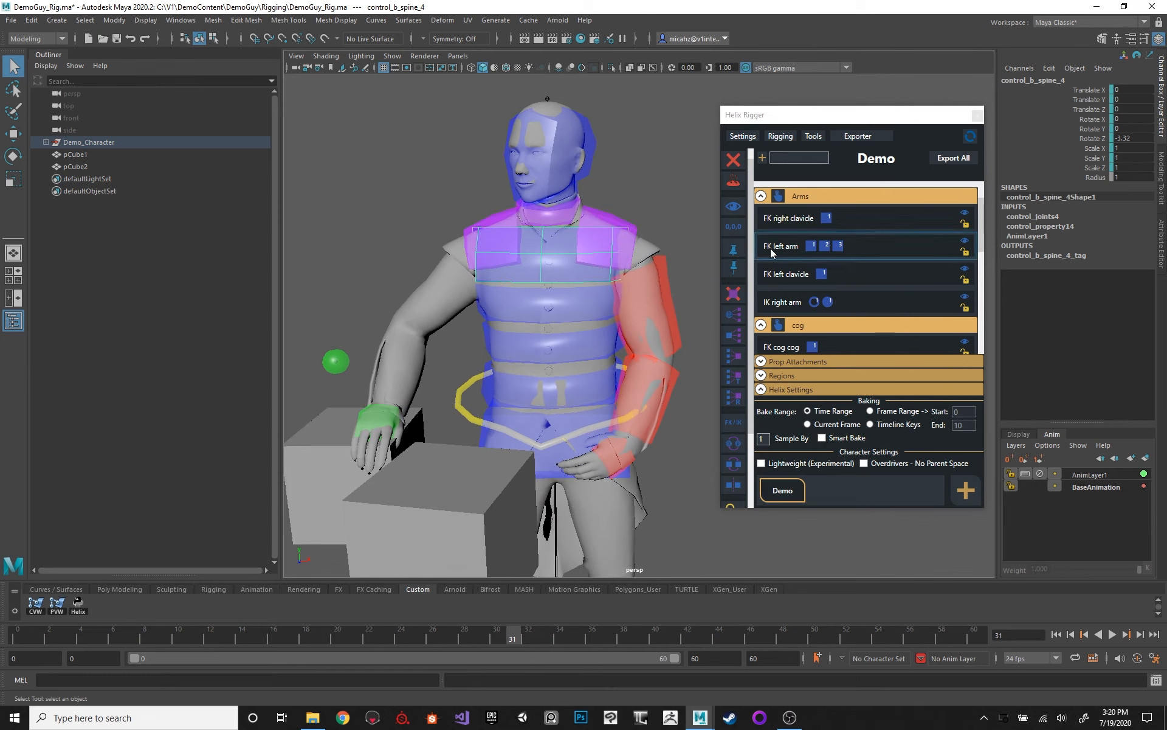
{"action": "left_click", "coordinate": [737, 273]}
{"action": "left_click", "coordinate": [737, 272]}
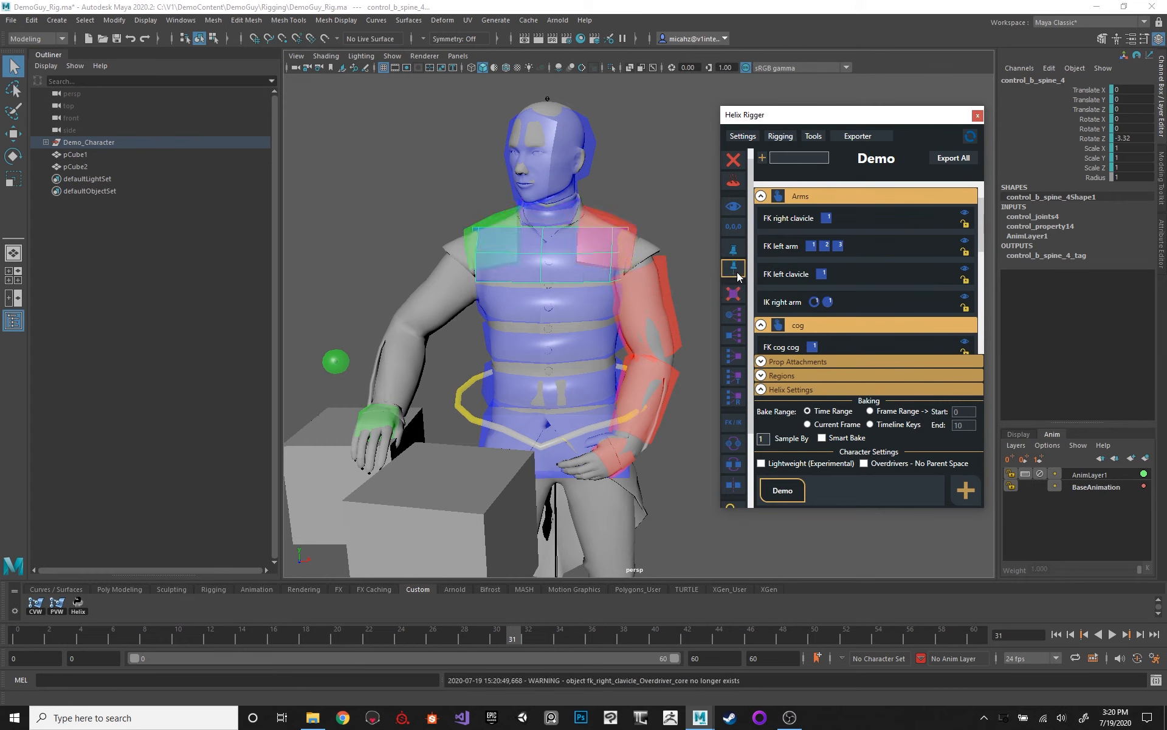
Step: Return to frame 0, select the left clavicle control, and replace that selection with the lower neck and right clavicle controls
{"action": "left_click", "coordinate": [618, 215]}
{"action": "left_click_drag", "start_coordinate": [50, 634], "coordinate": [20, 634]}
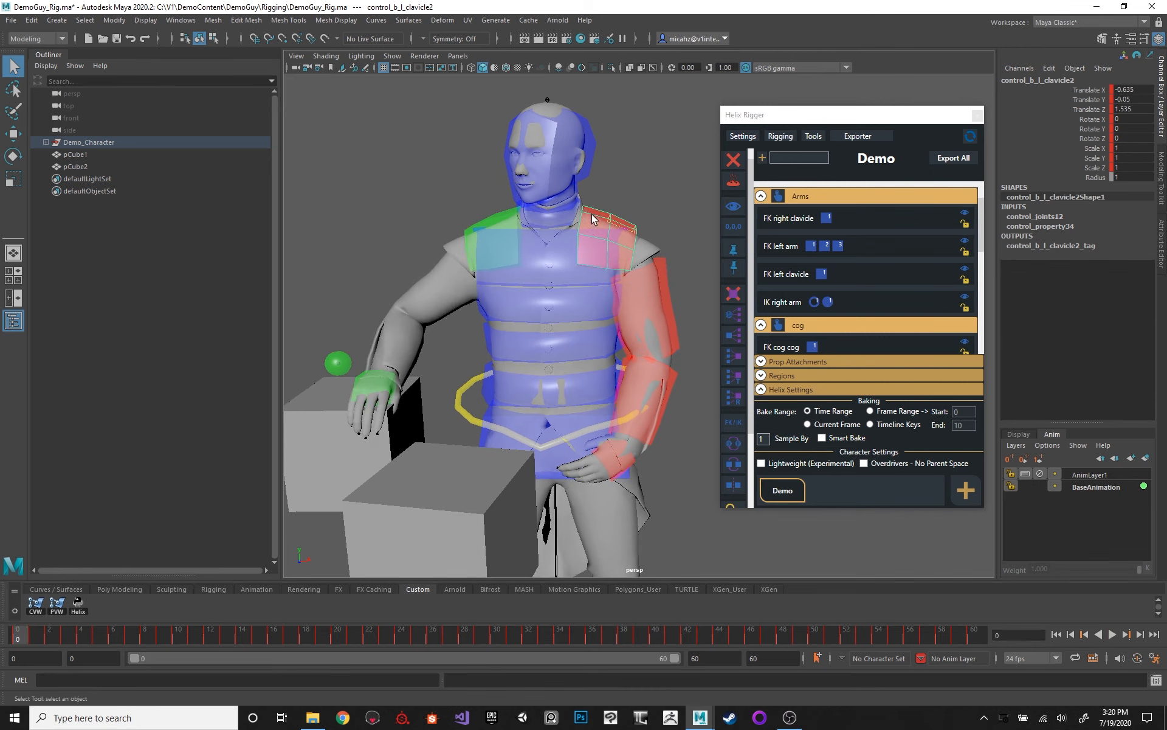
{"action": "left_click_drag", "start_coordinate": [592, 213], "coordinate": [568, 279], "text": "alt"}
{"action": "left_click", "coordinate": [568, 216]}
{"action": "left_click", "coordinate": [531, 218], "text": "shift"}
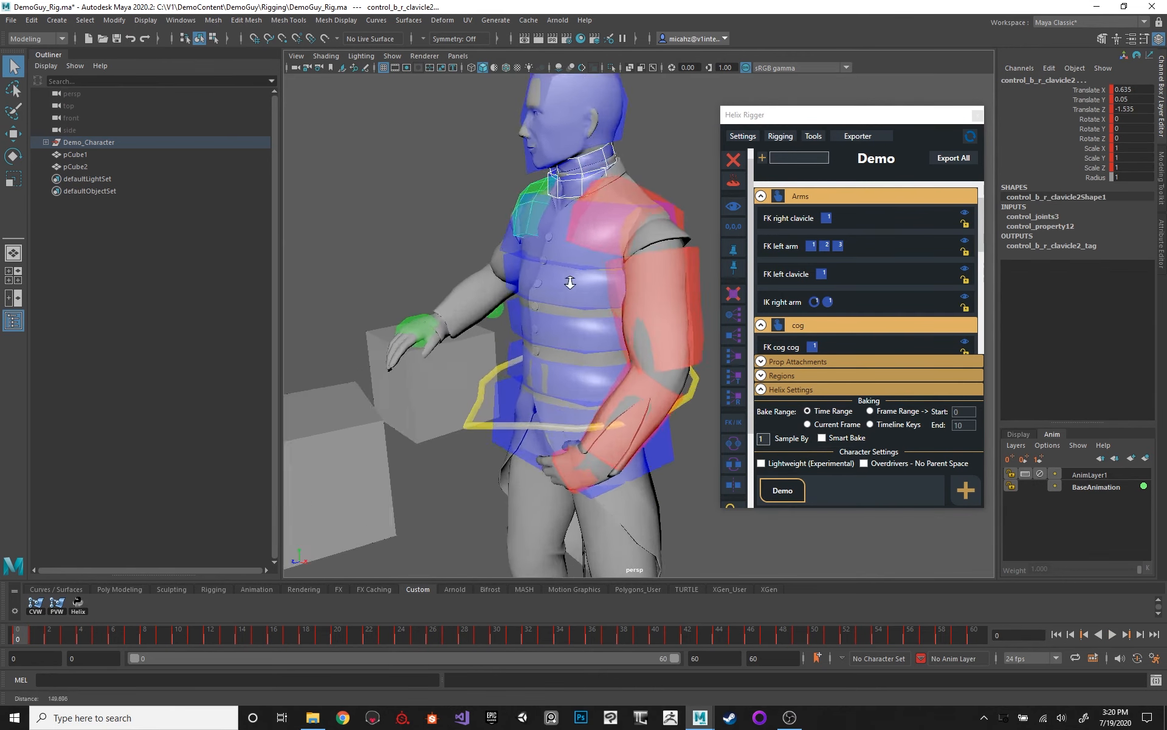
Step: Replace the selection with the uppermost spine control
{"action": "right_click_drag", "start_coordinate": [568, 279], "coordinate": [513, 193], "text": "alt"}
{"action": "left_click", "coordinate": [630, 151]}
{"action": "left_click", "coordinate": [518, 213]}
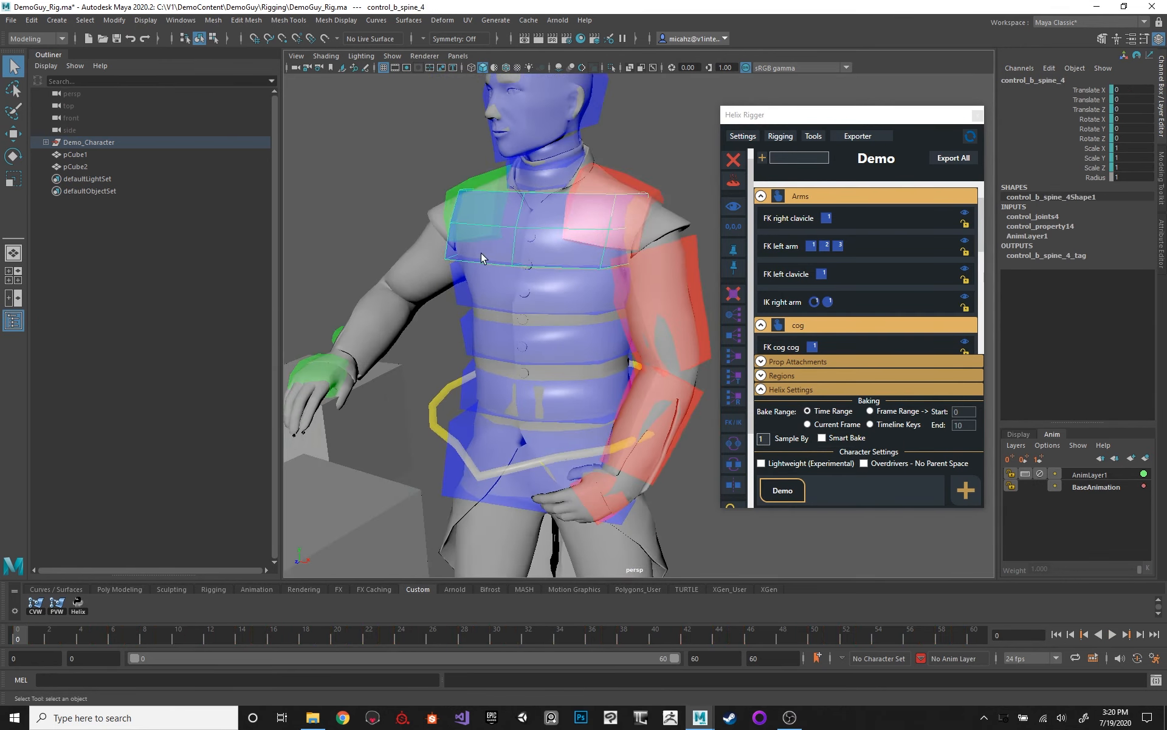
Step: Examine the character and its remaining controls from the side and front, from the upper body out to the full figure
{"action": "left_click_drag", "start_coordinate": [481, 253], "coordinate": [490, 220], "text": "alt"}
{"action": "left_click_drag", "start_coordinate": [609, 178], "coordinate": [478, 247], "text": "alt"}
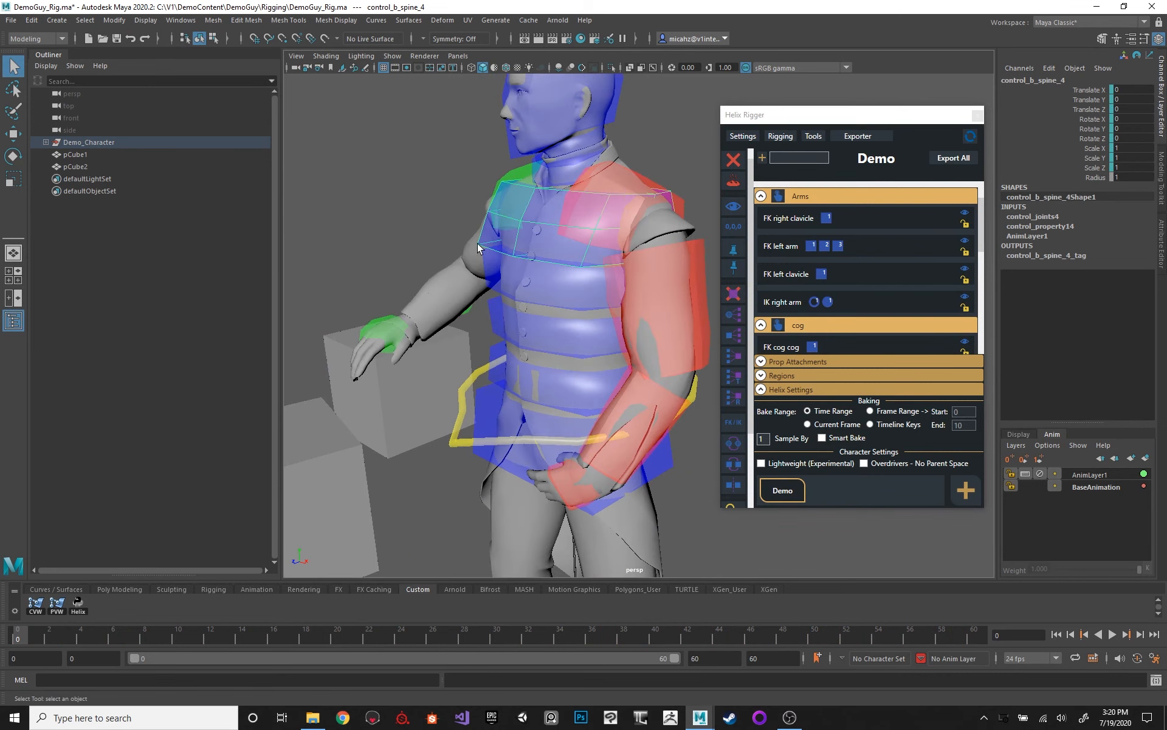
{"action": "right_click_drag", "start_coordinate": [634, 188], "coordinate": [597, 211], "text": "alt"}
{"action": "left_click_drag", "start_coordinate": [596, 211], "coordinate": [472, 213], "text": "alt"}
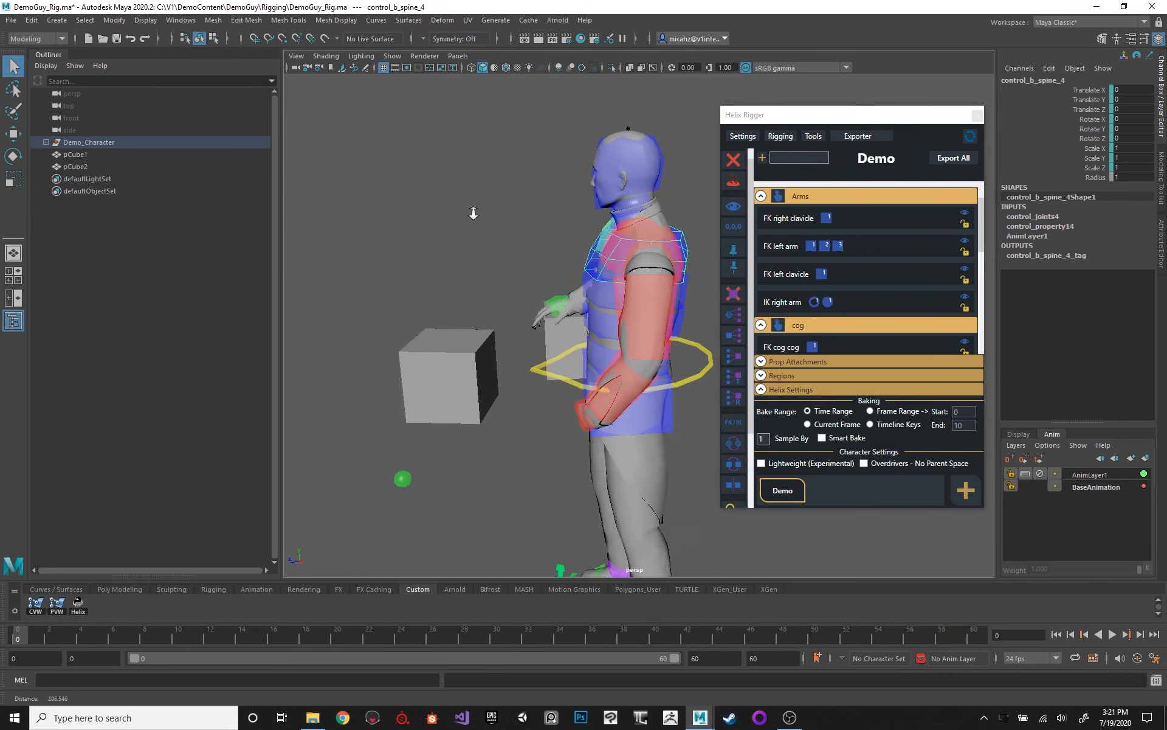
{"action": "right_click_drag", "start_coordinate": [472, 213], "coordinate": [469, 232], "text": "alt"}
{"action": "middle_click_drag", "start_coordinate": [474, 233], "coordinate": [427, 214], "text": "alt"}
{"action": "left_click_drag", "start_coordinate": [428, 213], "coordinate": [540, 210], "text": "alt"}
{"action": "right_click_drag", "start_coordinate": [540, 210], "coordinate": [514, 189], "text": "alt"}
{"action": "middle_click_drag", "start_coordinate": [515, 190], "coordinate": [539, 147], "text": "alt"}
{"action": "right_click_drag", "start_coordinate": [539, 147], "coordinate": [479, 160], "text": "alt"}
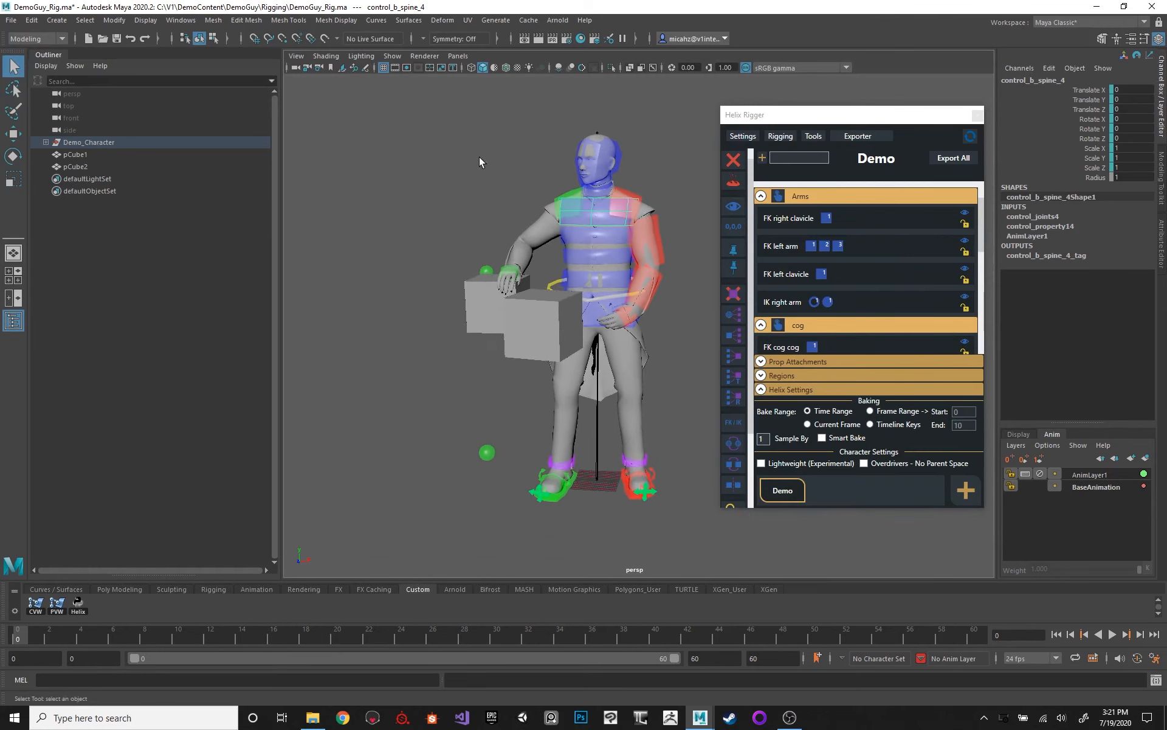
{"action": "middle_click_drag", "start_coordinate": [479, 159], "coordinate": [484, 175], "text": "alt"}
{"action": "left_click_drag", "start_coordinate": [485, 175], "coordinate": [510, 164], "text": "alt"}
{"action": "middle_click_drag", "start_coordinate": [510, 164], "coordinate": [518, 162], "text": "alt"}
{"action": "right_click_drag", "start_coordinate": [519, 161], "coordinate": [541, 178], "text": "alt"}
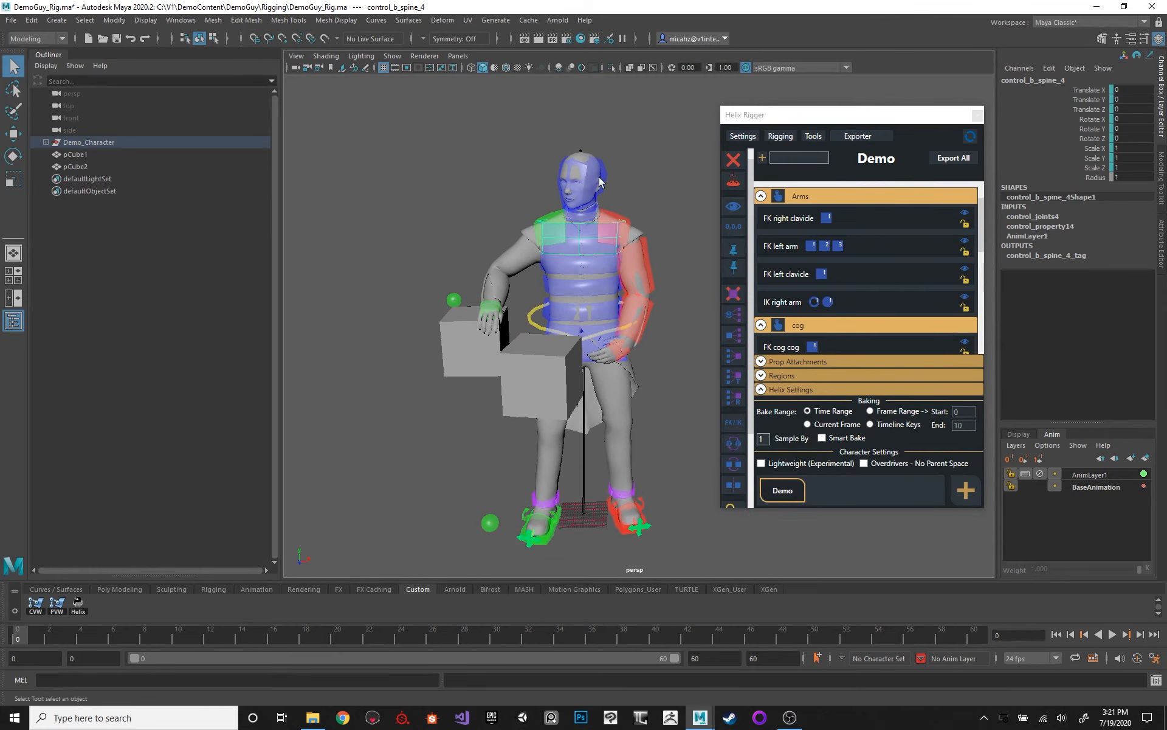
{"action": "middle_click_drag", "start_coordinate": [565, 164], "coordinate": [575, 167], "text": "alt"}
{"action": "right_click_drag", "start_coordinate": [575, 167], "coordinate": [586, 186], "text": "alt"}
{"action": "mouse_move", "coordinate": [504, 174]}
{"action": "left_mouse_down", "text": "alt"}
{"action": "mouse_move", "coordinate": [516, 169]}
{"action": "mouse_move", "coordinate": [493, 167]}
{"action": "left_mouse_up", "text": "alt"}
{"action": "mouse_move", "coordinate": [571, 193]}
{"action": "middle_mouse_down", "text": "alt"}
{"action": "mouse_move", "coordinate": [560, 161]}
{"action": "mouse_move", "coordinate": [579, 185]}
{"action": "middle_mouse_up", "text": "alt"}
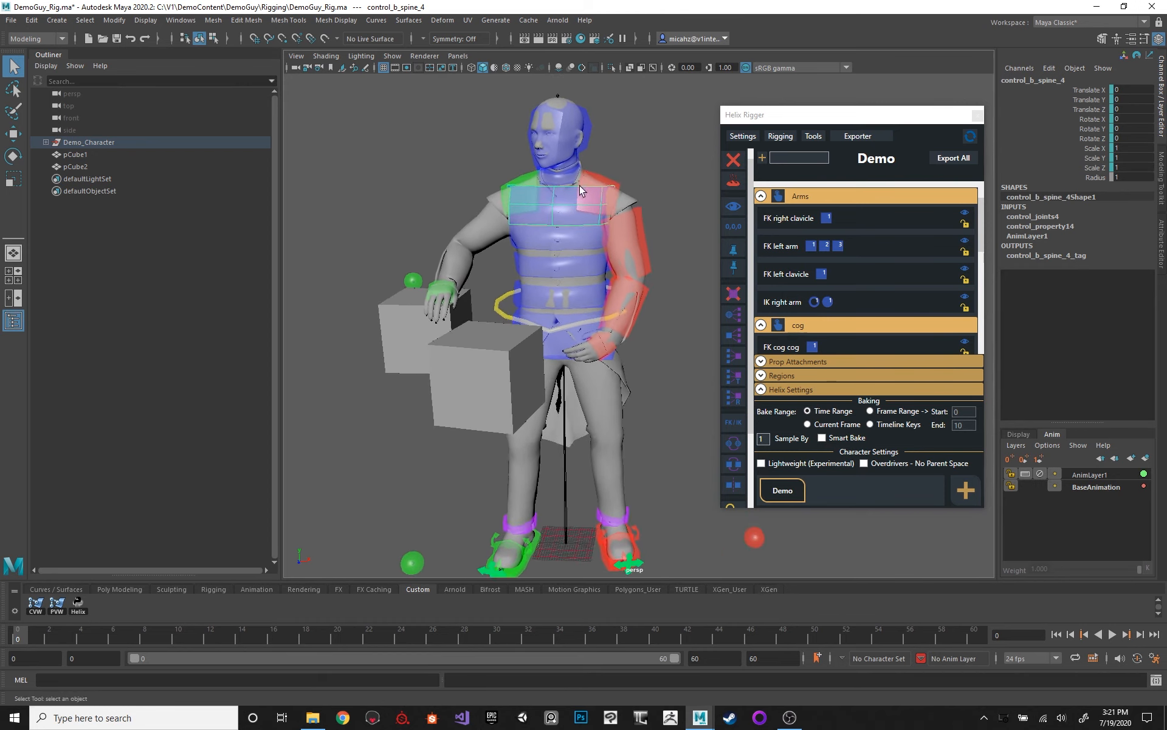
{"action": "right_click_drag", "start_coordinate": [579, 185], "coordinate": [571, 181], "text": "alt"}
Step: Select the Overdriver control at the right ankle, followed by the Overdriver controls around the right foot
{"action": "left_click", "coordinate": [543, 510]}
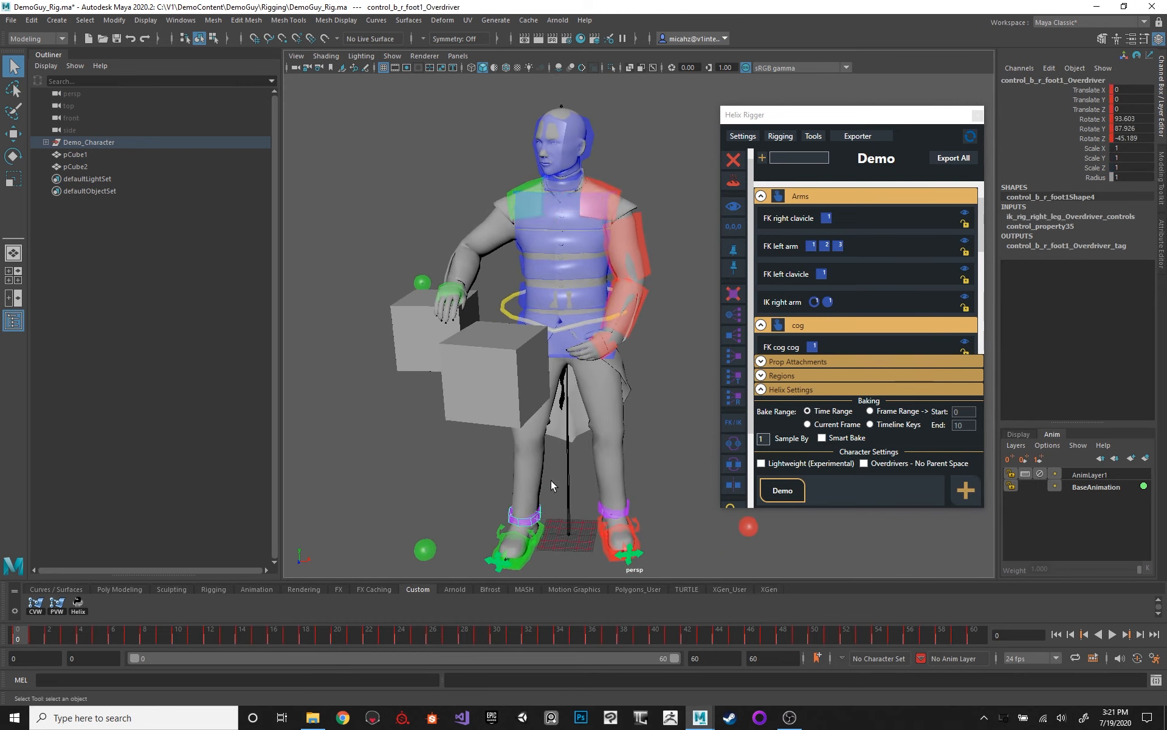
{"action": "left_click_drag", "start_coordinate": [542, 510], "coordinate": [540, 492], "text": "alt"}
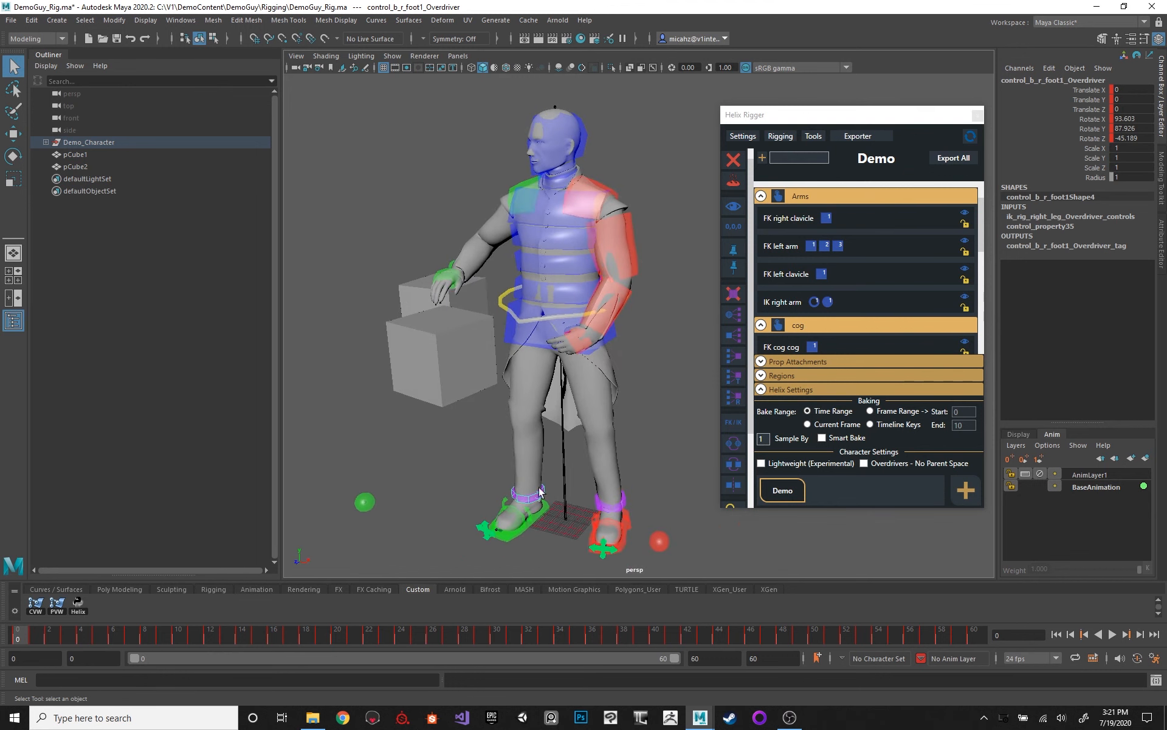
{"action": "left_click", "coordinate": [543, 524]}
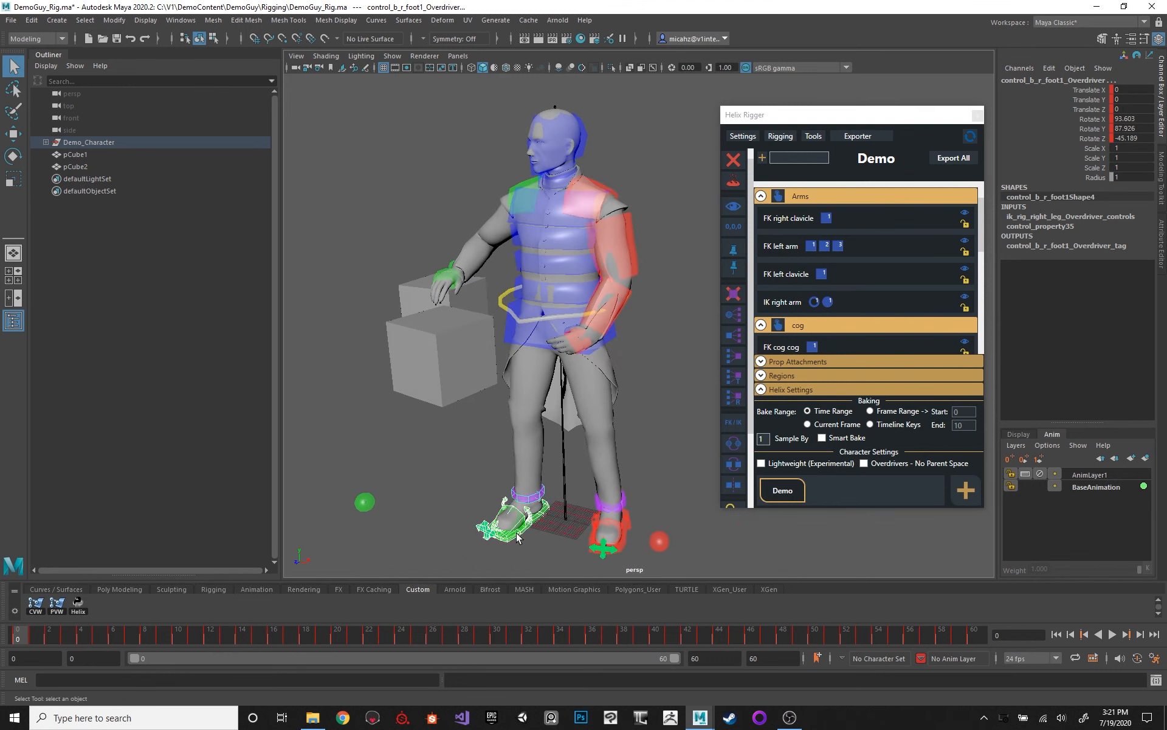
Step: Select the right hand control and inspect the arm pose against the cubes
{"action": "left_click_drag", "start_coordinate": [583, 212], "coordinate": [616, 214], "text": "alt"}
{"action": "middle_click_drag", "start_coordinate": [616, 214], "coordinate": [608, 175], "text": "alt"}
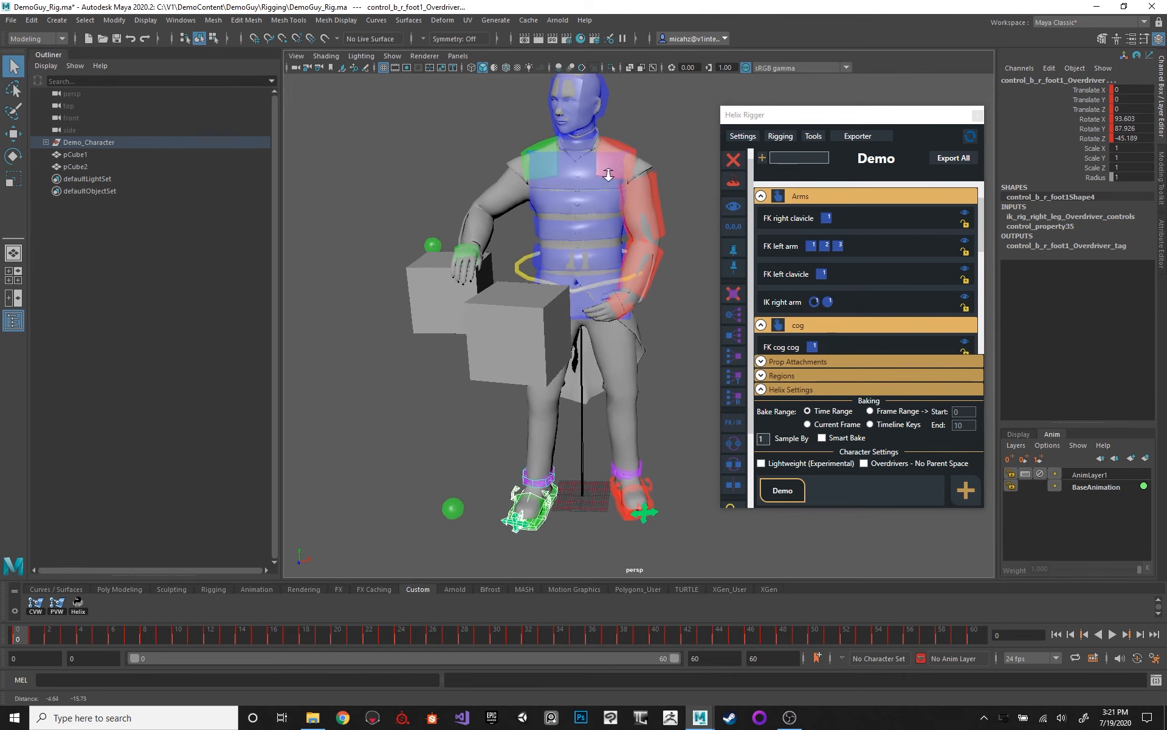
{"action": "right_click_drag", "start_coordinate": [607, 174], "coordinate": [560, 130], "text": "alt"}
{"action": "middle_click_drag", "start_coordinate": [560, 131], "coordinate": [505, 260], "text": "alt"}
{"action": "left_click", "coordinate": [462, 303]}
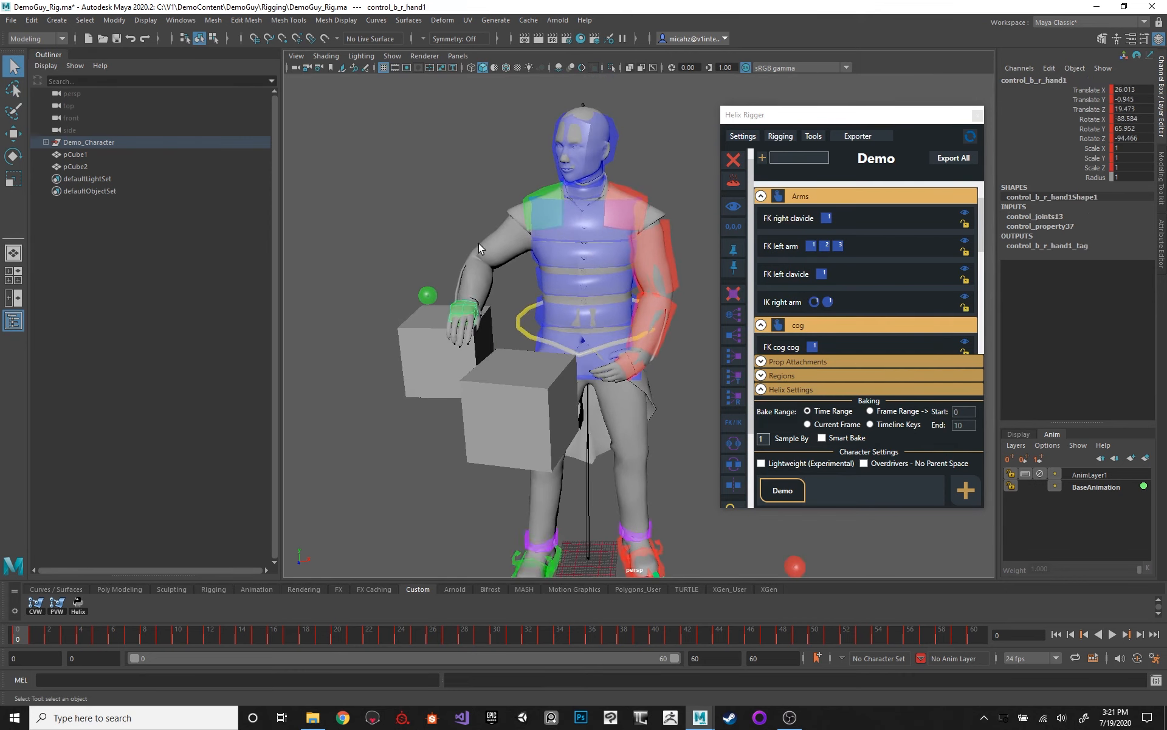
{"action": "left_click_drag", "start_coordinate": [485, 247], "coordinate": [428, 301], "text": "alt"}
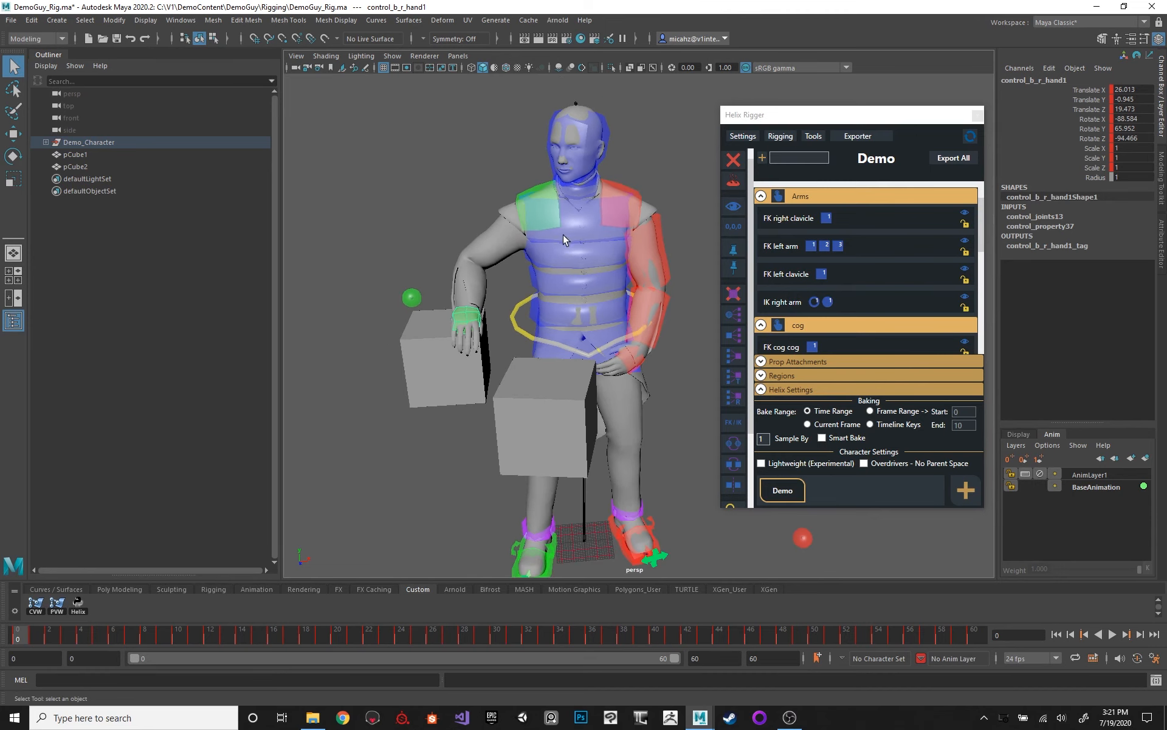
{"action": "mouse_move", "coordinate": [596, 221]}
{"action": "middle_mouse_down", "text": "alt"}
{"action": "mouse_move", "coordinate": [589, 184]}
{"action": "mouse_move", "coordinate": [596, 207]}
{"action": "middle_mouse_up", "text": "alt"}
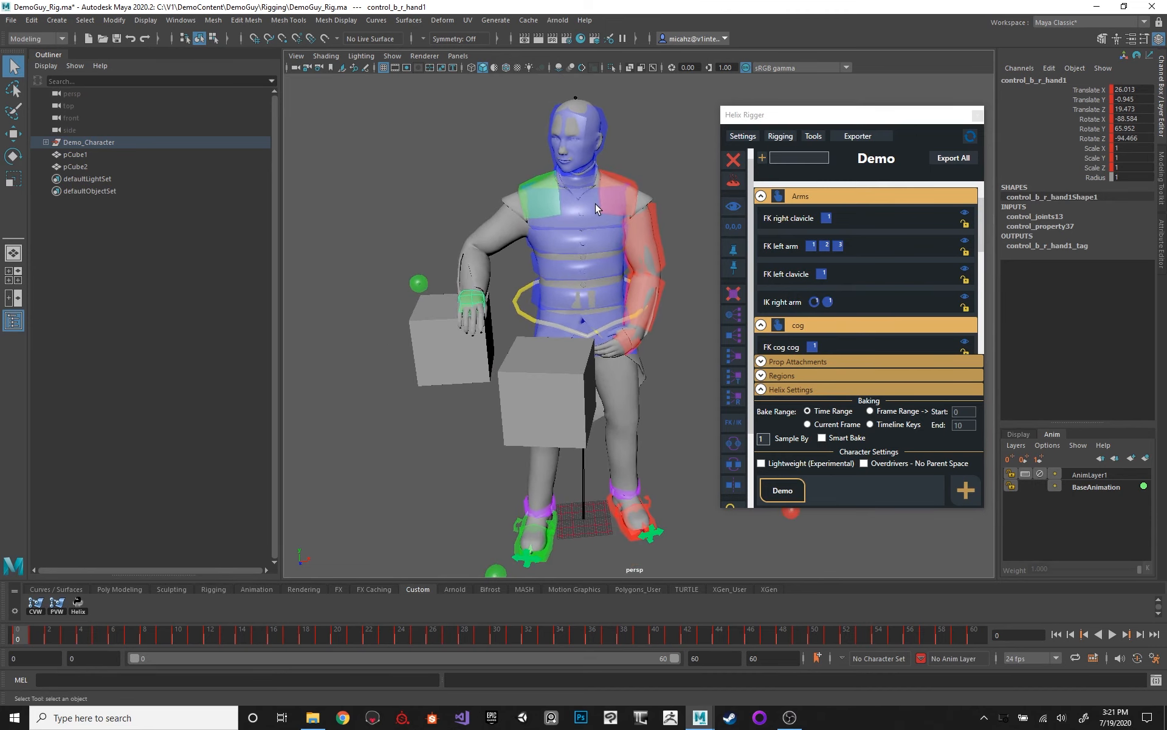